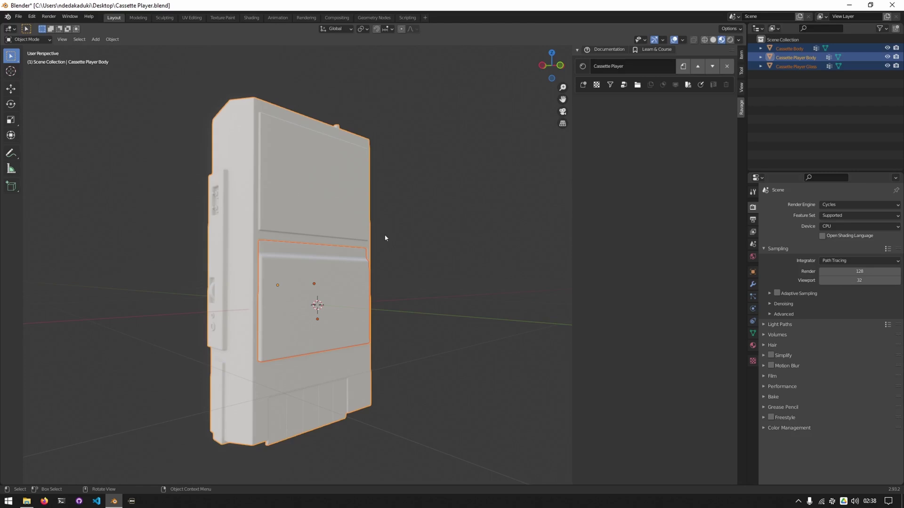
Step: Turn off ambient occlusion and bloom in the viewport's Lighting Panel
{"action": "key", "text": "shift+alt+l"}
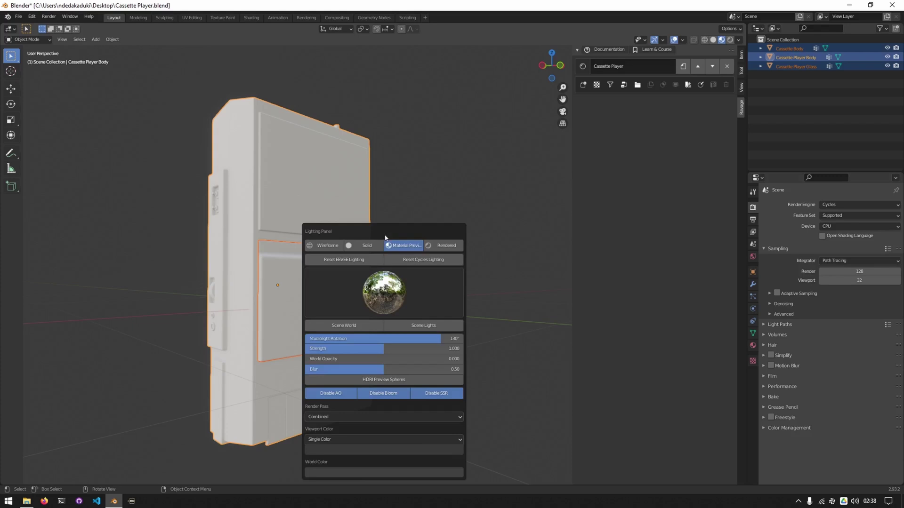
{"action": "left_click_drag", "start_coordinate": [385, 238], "coordinate": [387, 180]}
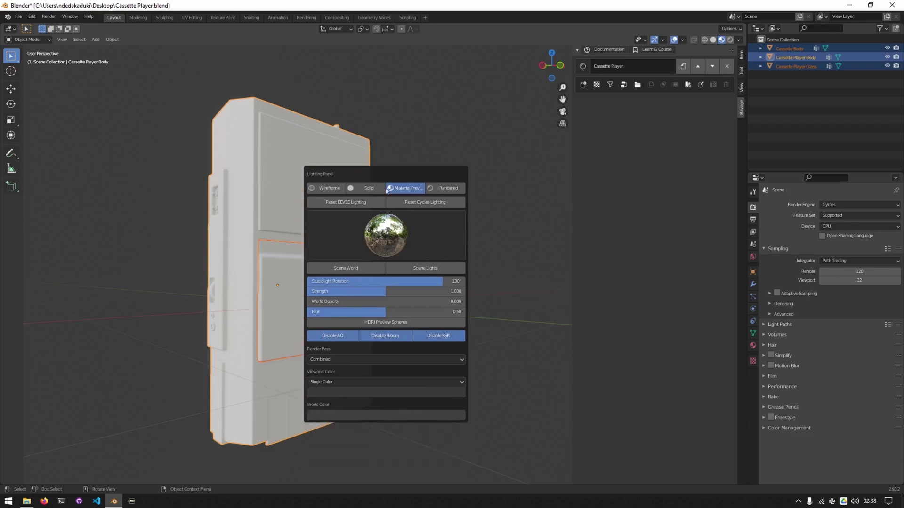
{"action": "left_click", "coordinate": [334, 337]}
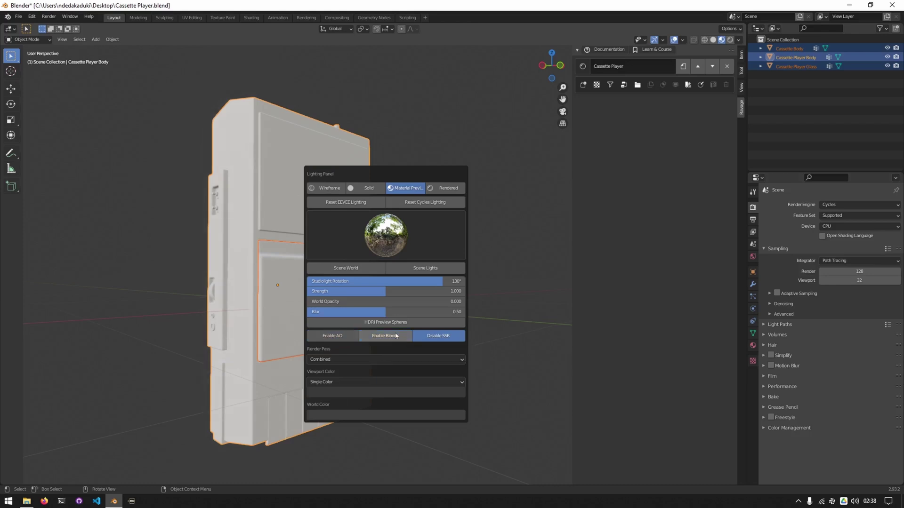
{"action": "left_click", "coordinate": [395, 335]}
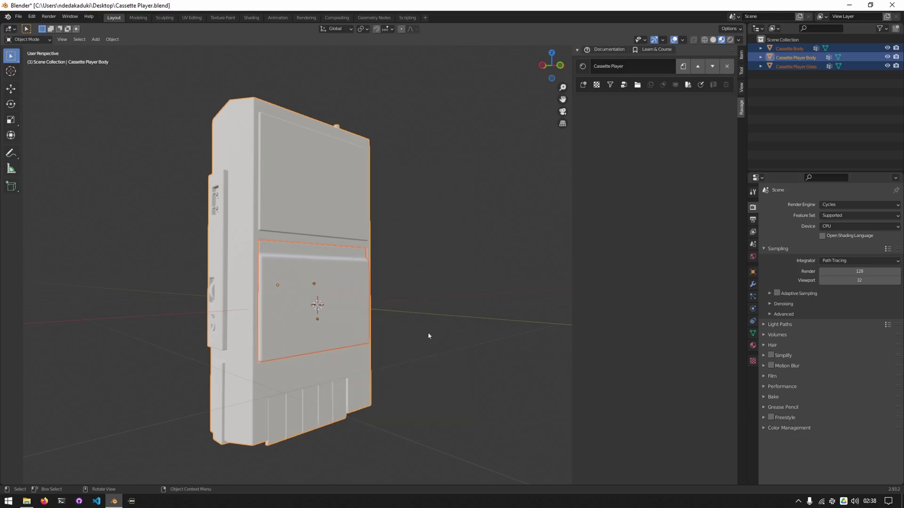
Step: Show the channel selector for the Cassette Player material and keep it on BSDF
{"action": "left_click", "coordinate": [688, 86]}
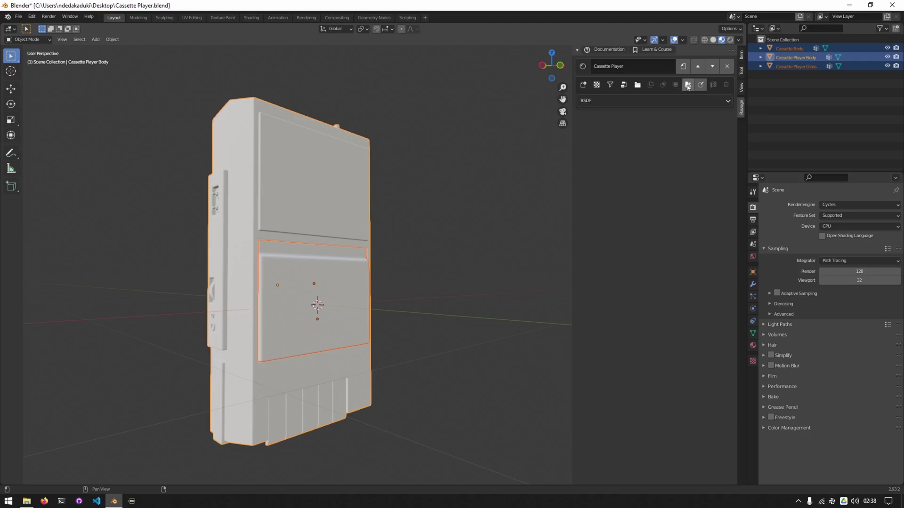
{"action": "left_click", "coordinate": [607, 101]}
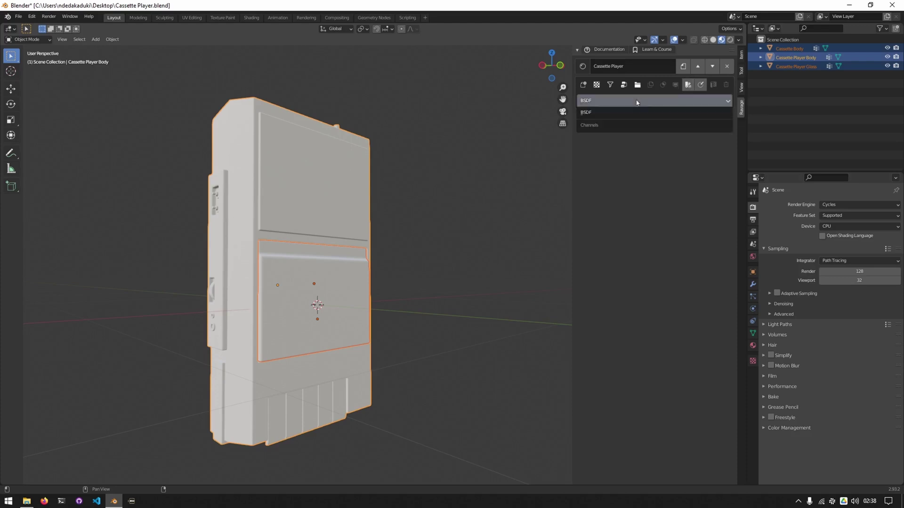
{"action": "left_click", "coordinate": [604, 115]}
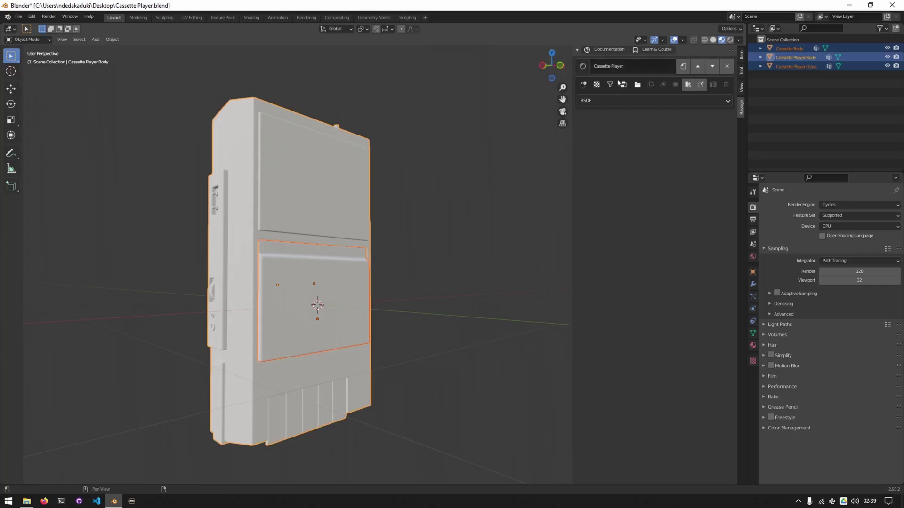
Step: Add three folder layers to the Cassette Player material
{"action": "left_click", "coordinate": [639, 85]}
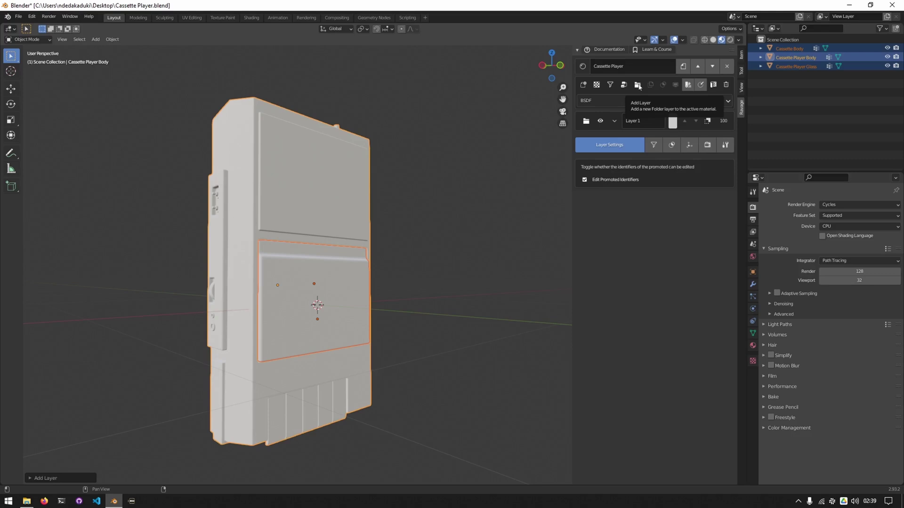
{"action": "left_click", "coordinate": [638, 85]}
{"action": "left_click", "coordinate": [638, 85]}
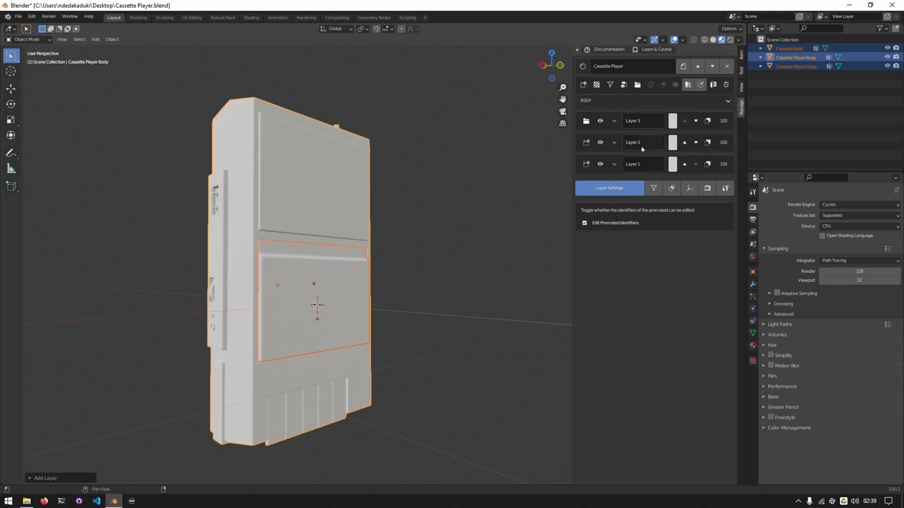
Step: Name the three folder layers, from the lowest up, Cassette Player, Glass and Cassette
{"action": "double_click", "coordinate": [644, 165]}
{"action": "type", "text": "Cassette Player"}
{"action": "double_click", "coordinate": [643, 143]}
{"action": "type", "text": "Glass"}
{"action": "double_click", "coordinate": [647, 122]}
{"action": "type", "text": "Cassette"}
{"action": "key", "text": "Return"}
{"action": "left_click_drag", "start_coordinate": [413, 112], "coordinate": [283, 379]}
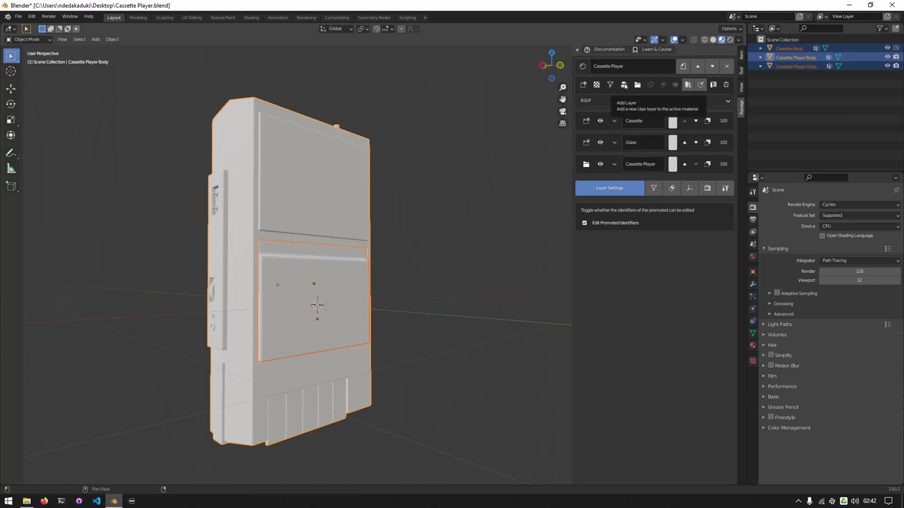
Step: Add a layer with Base Color, Roughness and Bump channels and move it inside the Cassette Player folder
{"action": "left_click", "coordinate": [585, 86]}
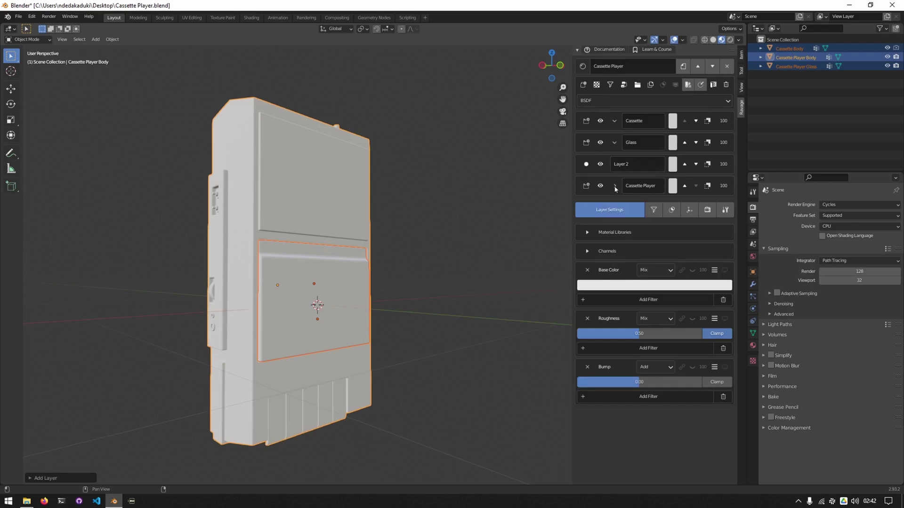
{"action": "left_click", "coordinate": [696, 163]}
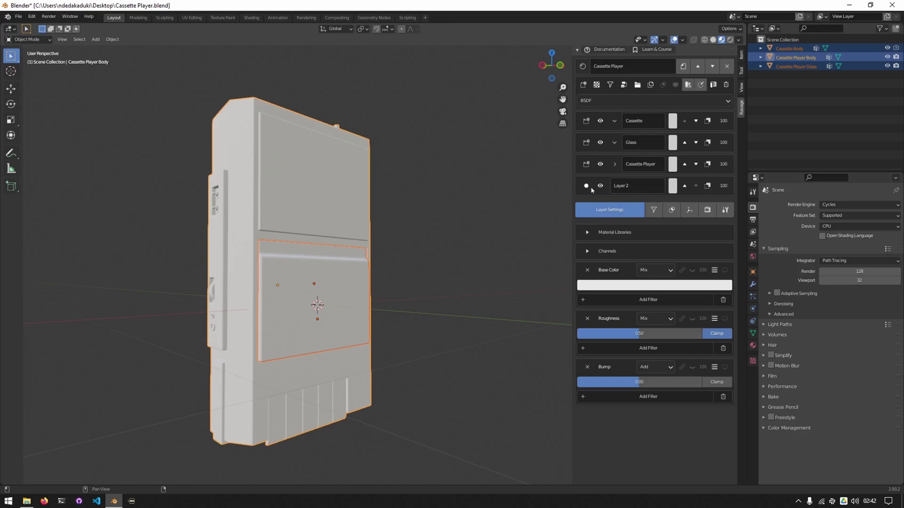
{"action": "left_click", "coordinate": [685, 187]}
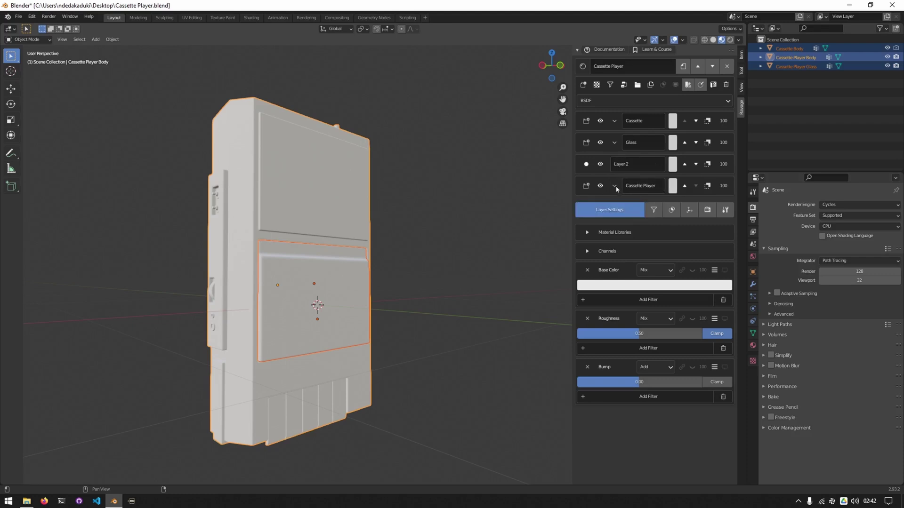
{"action": "left_click", "coordinate": [696, 165]}
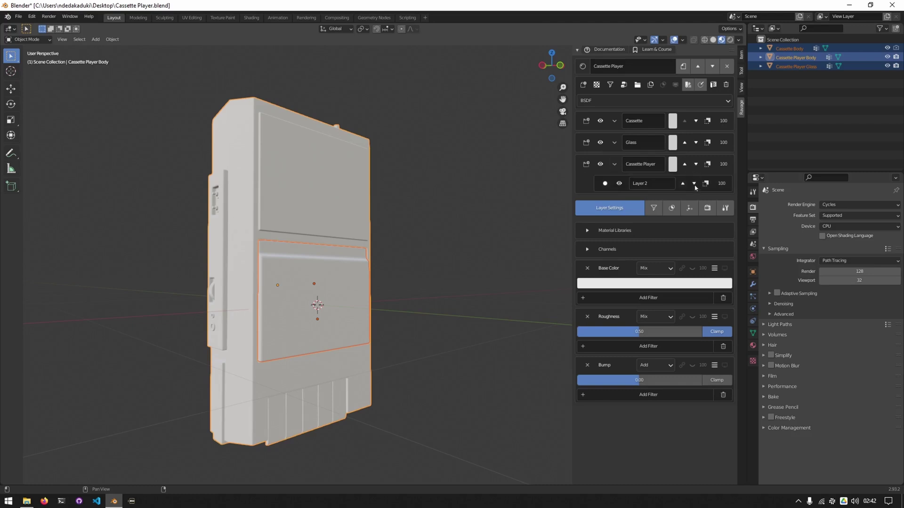
{"action": "left_click", "coordinate": [696, 185]}
{"action": "left_click", "coordinate": [685, 186]}
Step: Load the Plastic011 library material into the new layer with its color, displacement and roughness maps, leaving out the normal map
{"action": "left_click", "coordinate": [607, 230]}
{"action": "scroll", "coordinate": [617, 225], "scroll_direction": "down", "scroll_amount": 4}
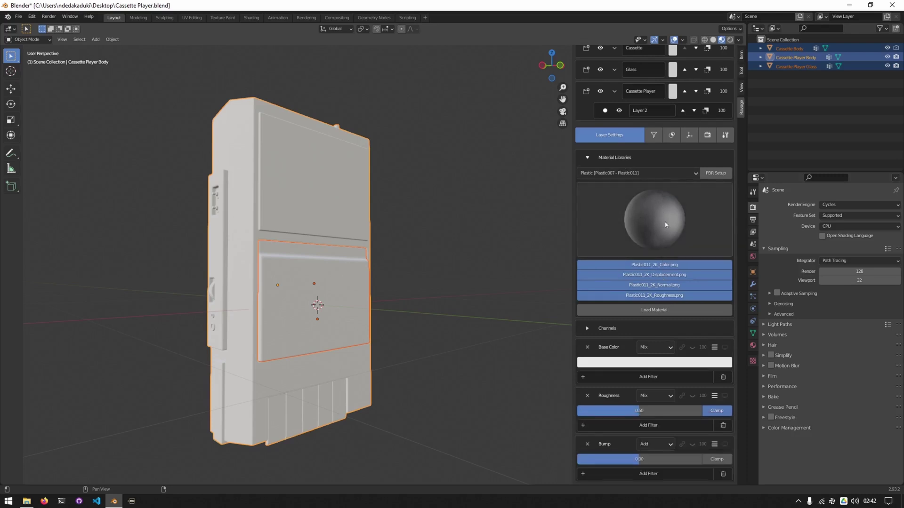
{"action": "left_click", "coordinate": [655, 225]}
{"action": "left_click", "coordinate": [651, 285]}
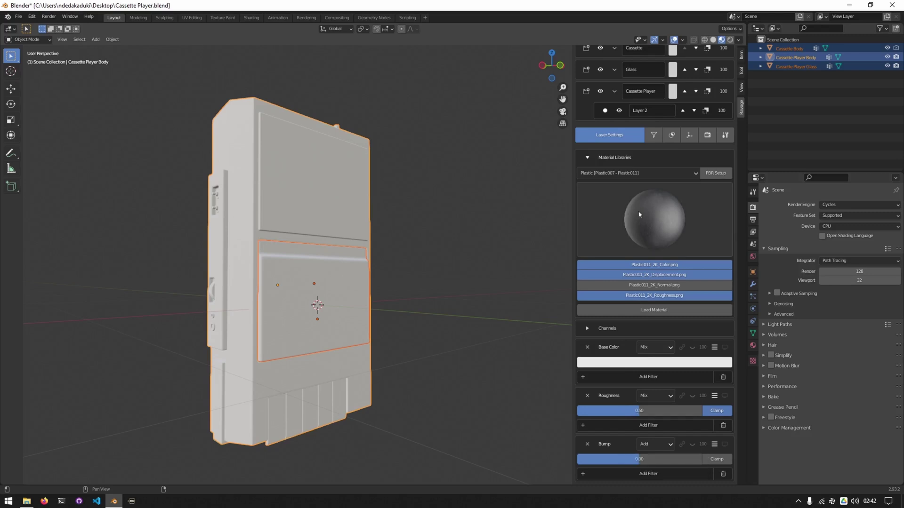
{"action": "left_click", "coordinate": [644, 311]}
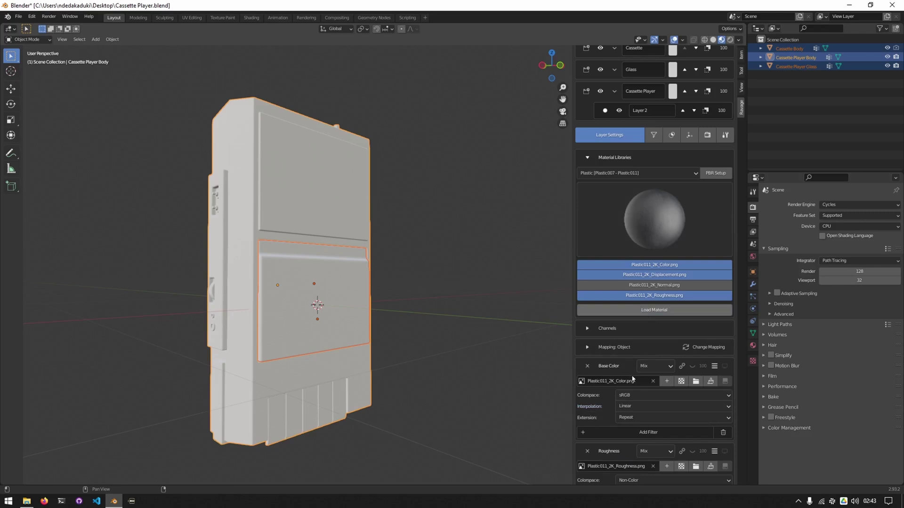
{"action": "scroll", "coordinate": [633, 378], "scroll_direction": "down", "scroll_amount": 5}
{"action": "scroll", "coordinate": [612, 188], "scroll_direction": "up", "scroll_amount": 5}
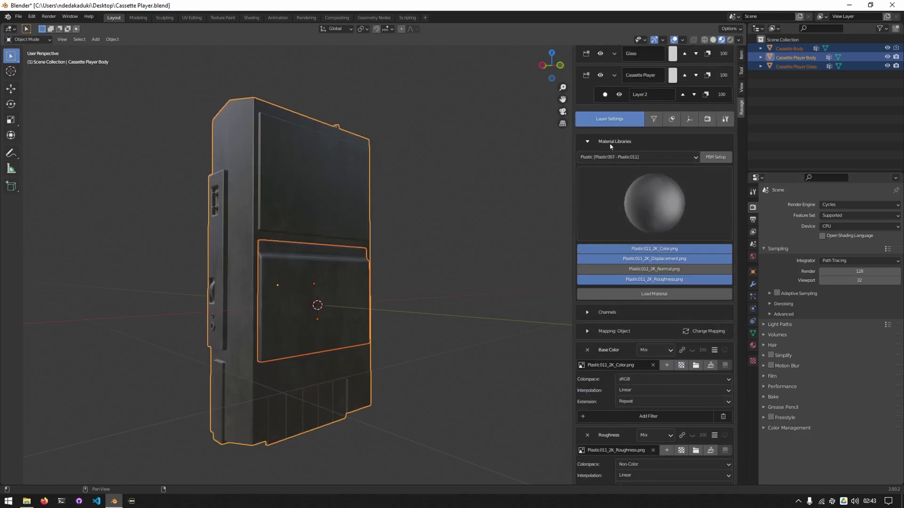
{"action": "left_click", "coordinate": [610, 144]}
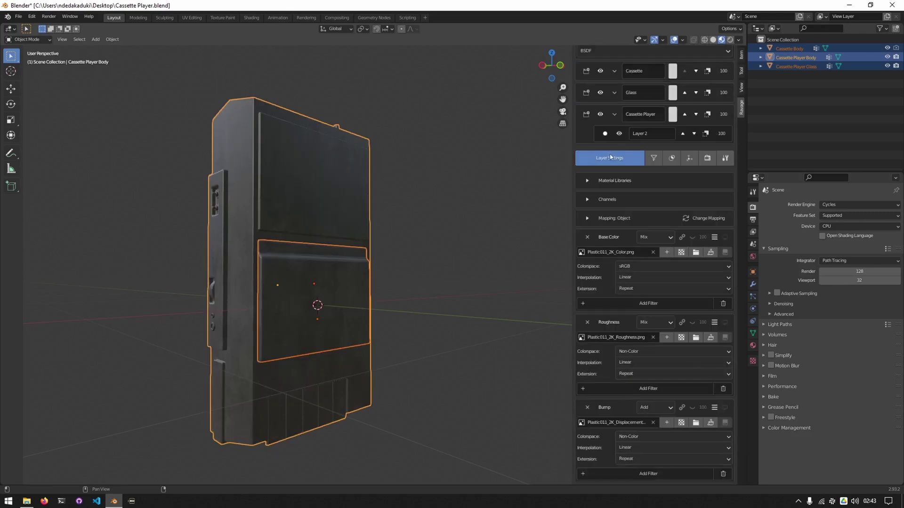
{"action": "left_click", "coordinate": [607, 201]}
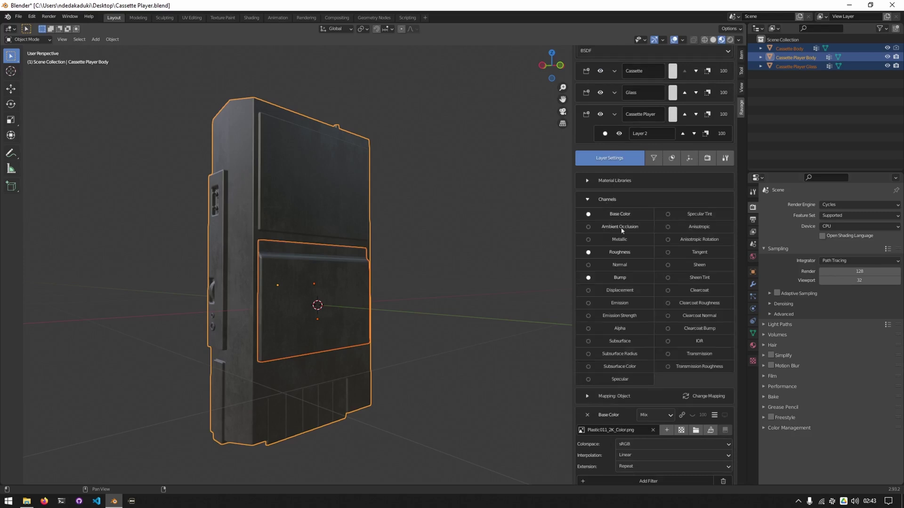
{"action": "left_click", "coordinate": [607, 201]}
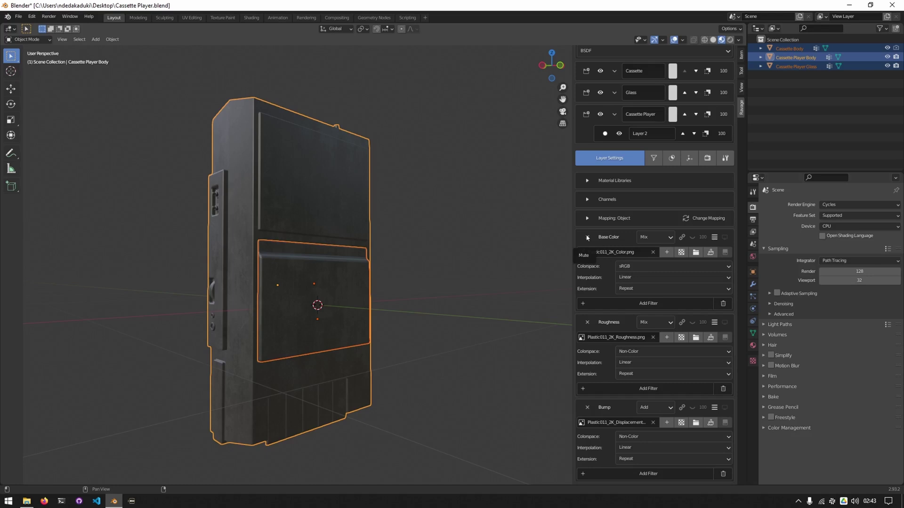
{"action": "left_click", "coordinate": [609, 201]}
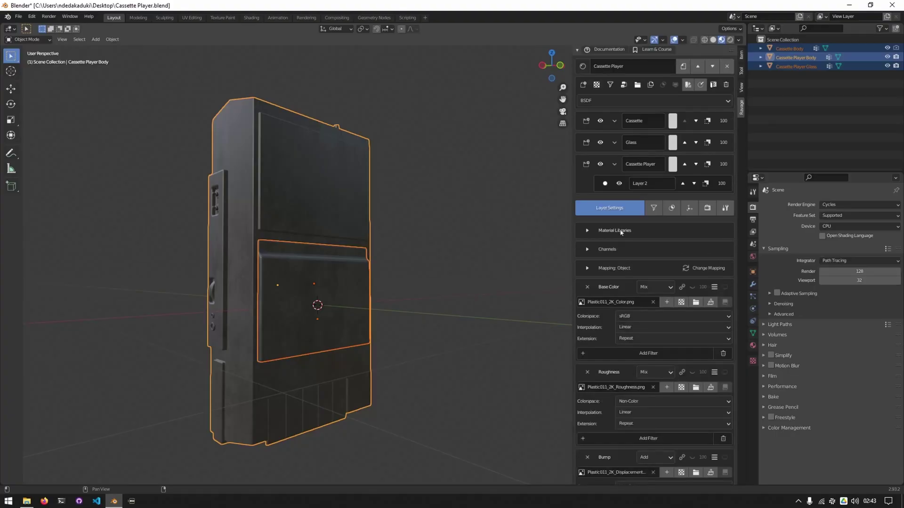
Step: Add a texture layer in the Cassette Player folder and load Plastic007_2K_Color.png as its image texture
{"action": "left_click", "coordinate": [597, 85]}
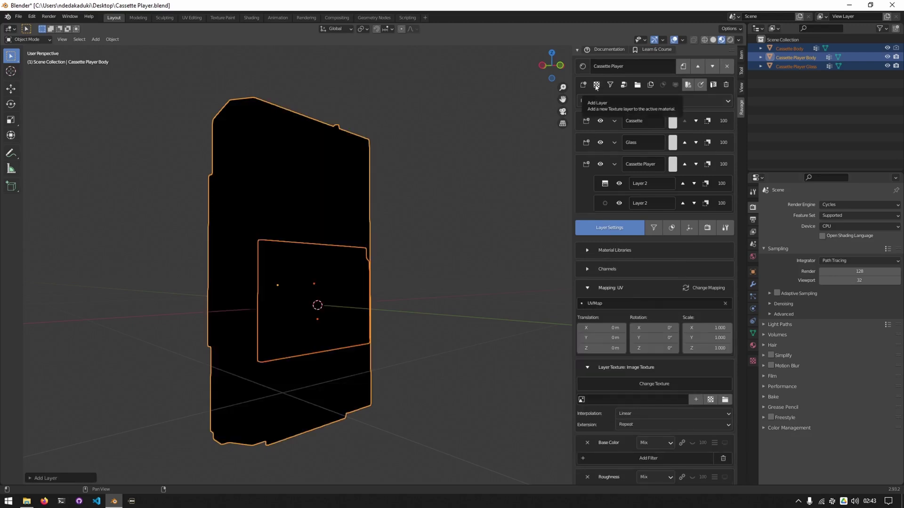
{"action": "left_click", "coordinate": [615, 289]}
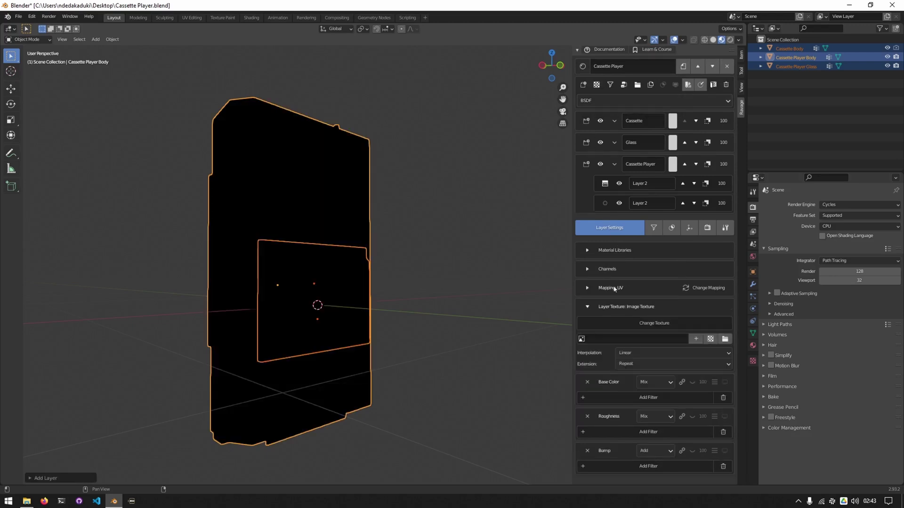
{"action": "left_click", "coordinate": [725, 339]}
{"action": "double_click", "coordinate": [363, 164]}
{"action": "double_click", "coordinate": [363, 165]}
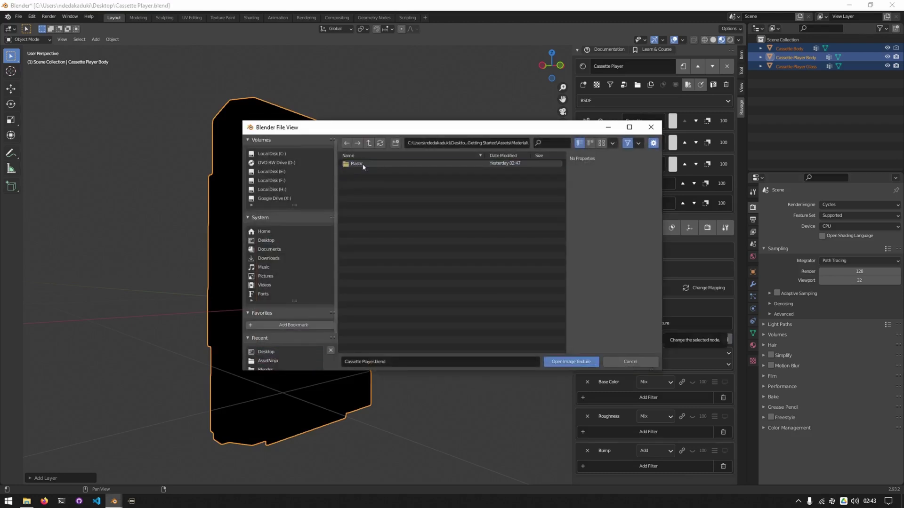
{"action": "double_click", "coordinate": [363, 164]}
{"action": "double_click", "coordinate": [372, 192]}
{"action": "left_click", "coordinate": [601, 143]}
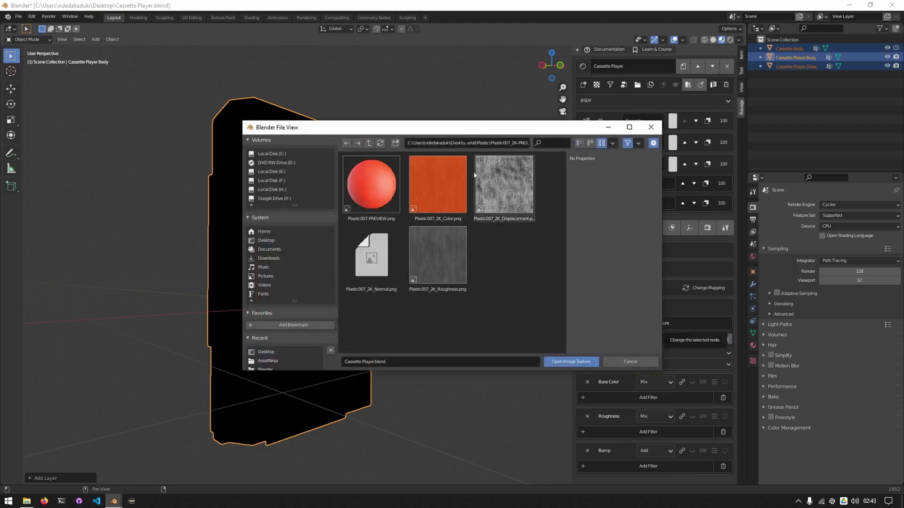
{"action": "left_click", "coordinate": [438, 189]}
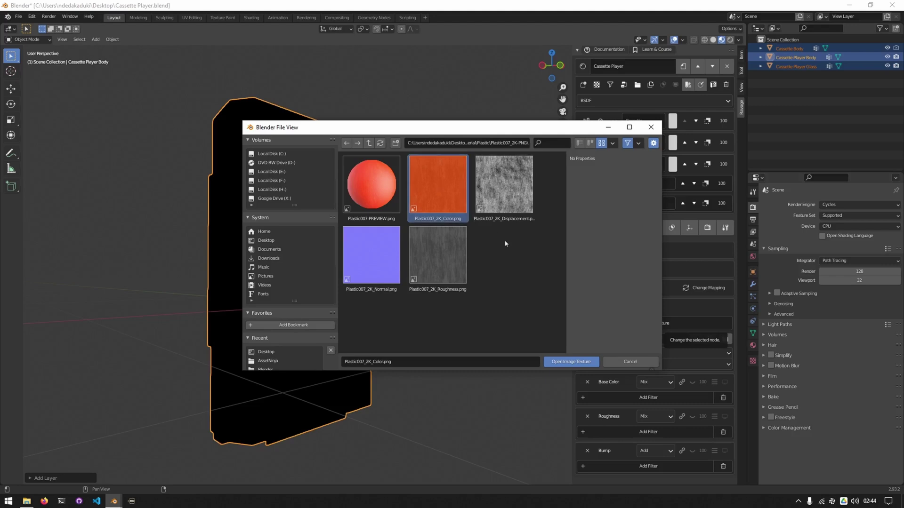
{"action": "left_click", "coordinate": [559, 363]}
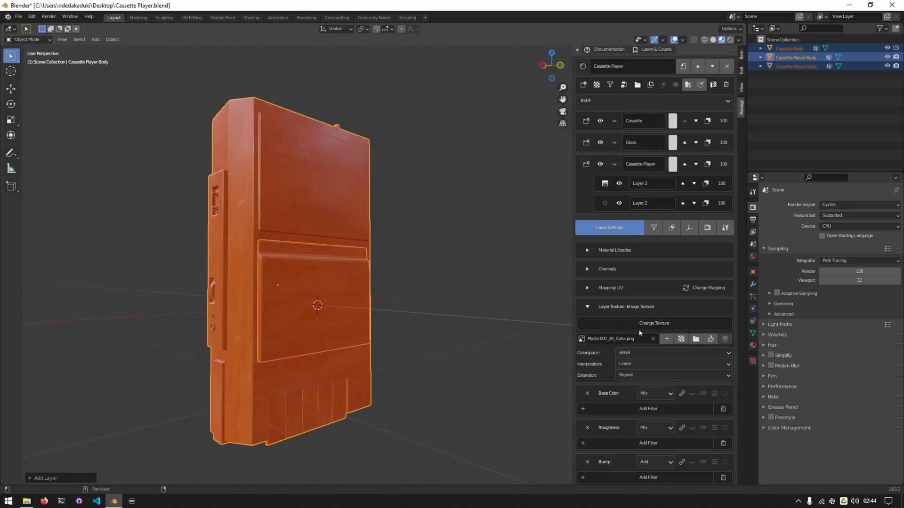
Step: Add a ColorRamp filter to the texture layer's Roughness channel
{"action": "scroll", "coordinate": [645, 325], "scroll_direction": "down", "scroll_amount": 1}
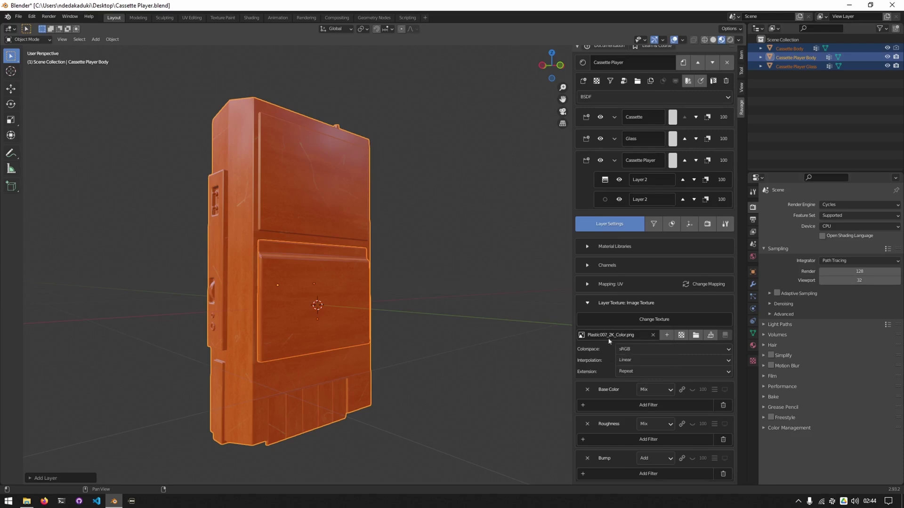
{"action": "left_click", "coordinate": [644, 406]}
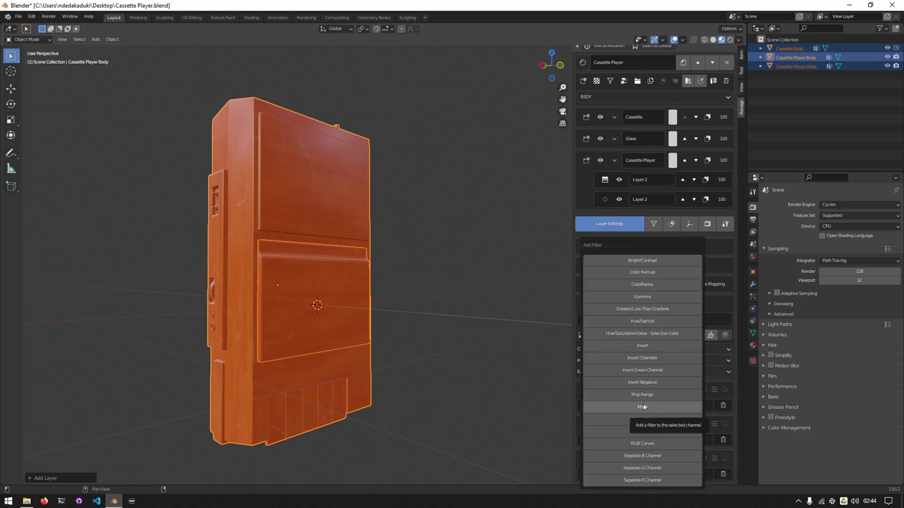
{"action": "left_click", "coordinate": [644, 407]}
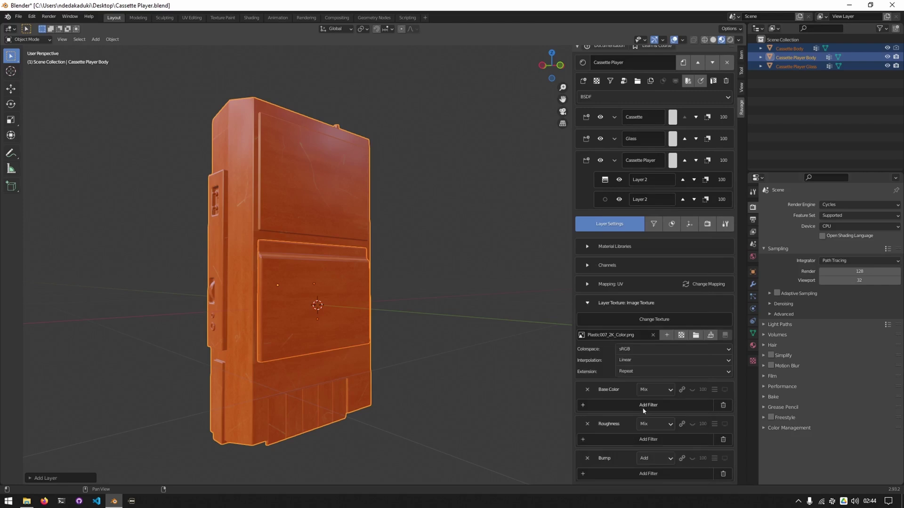
{"action": "left_click", "coordinate": [645, 441]}
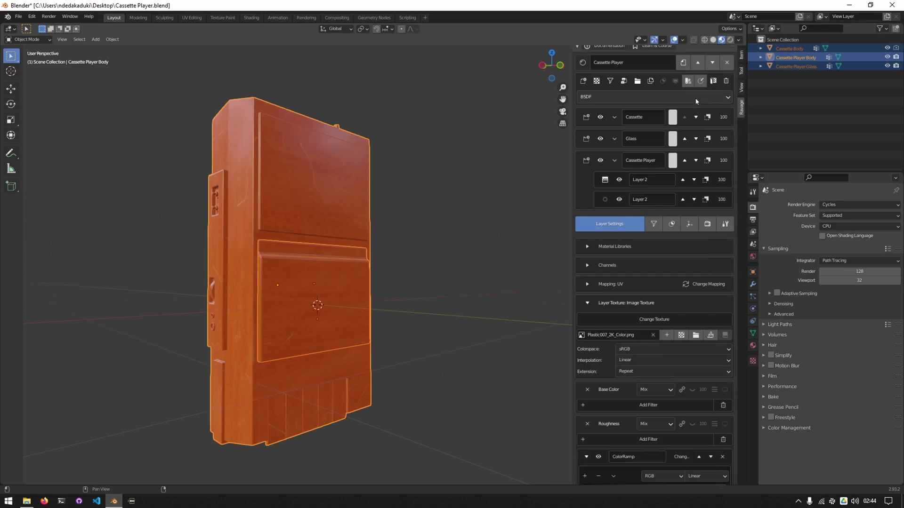
Step: Hide the channel selector and preview only the texture layer's Roughness channel in the viewport
{"action": "scroll", "coordinate": [691, 84], "scroll_direction": "down", "scroll_amount": 1}
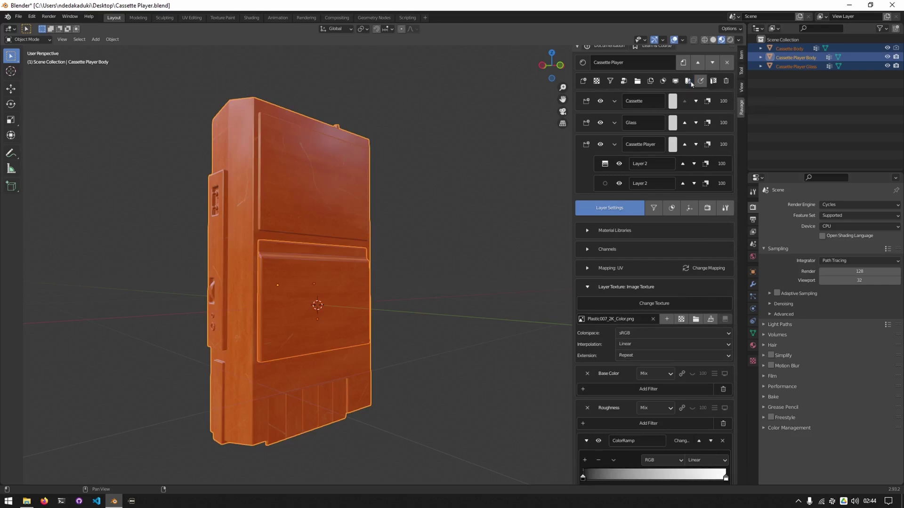
{"action": "left_click", "coordinate": [725, 408]}
{"action": "scroll", "coordinate": [665, 409], "scroll_direction": "down", "scroll_amount": 3}
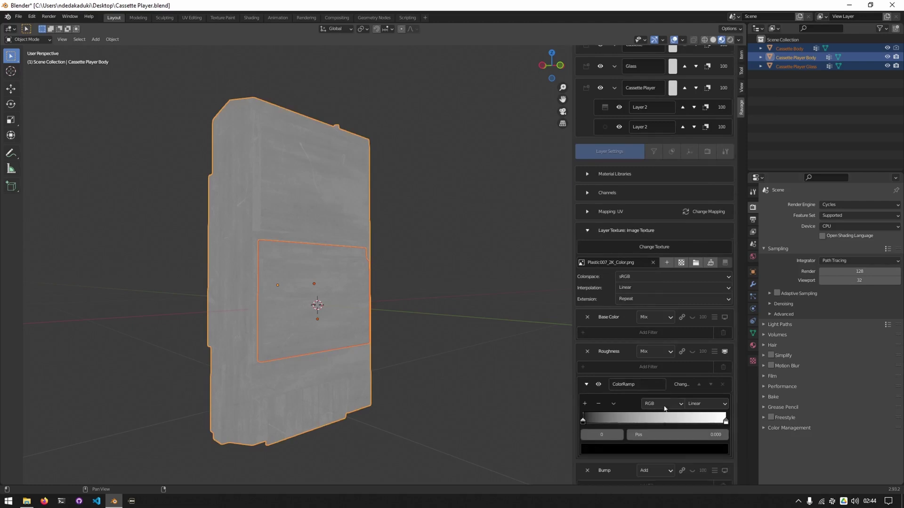
Step: Increase the roughness contrast by moving the ColorRamp's black stop to about 0.187 and its white stop inward to roughly three quarters
{"action": "scroll", "coordinate": [665, 409], "scroll_direction": "down", "scroll_amount": 1}
{"action": "left_click_drag", "start_coordinate": [584, 410], "coordinate": [599, 410]}
{"action": "left_click_drag", "start_coordinate": [726, 410], "coordinate": [687, 410]}
{"action": "left_click_drag", "start_coordinate": [599, 409], "coordinate": [610, 409]}
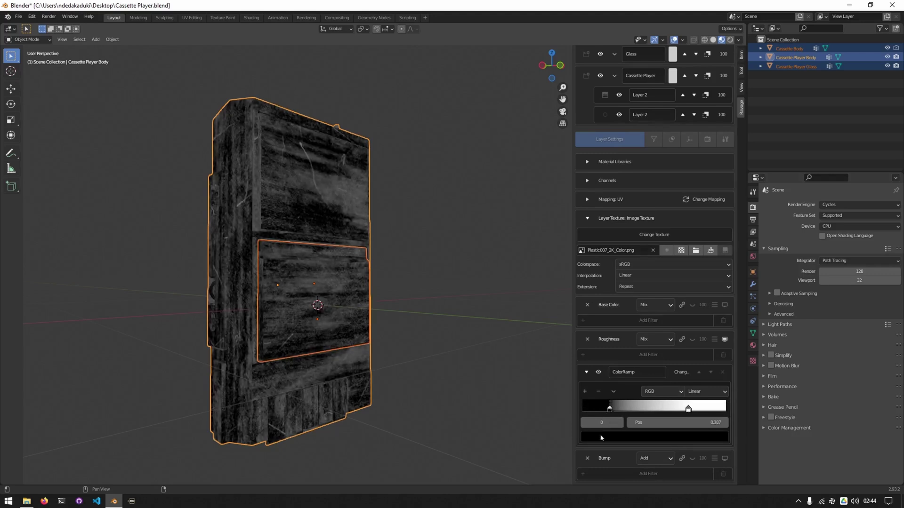
Step: Lighten the Roughness ColorRamp's black stop to a mid gray and turn off the Roughness channel preview
{"action": "left_click", "coordinate": [654, 437]}
{"action": "left_click_drag", "start_coordinate": [660, 369], "coordinate": [661, 316]}
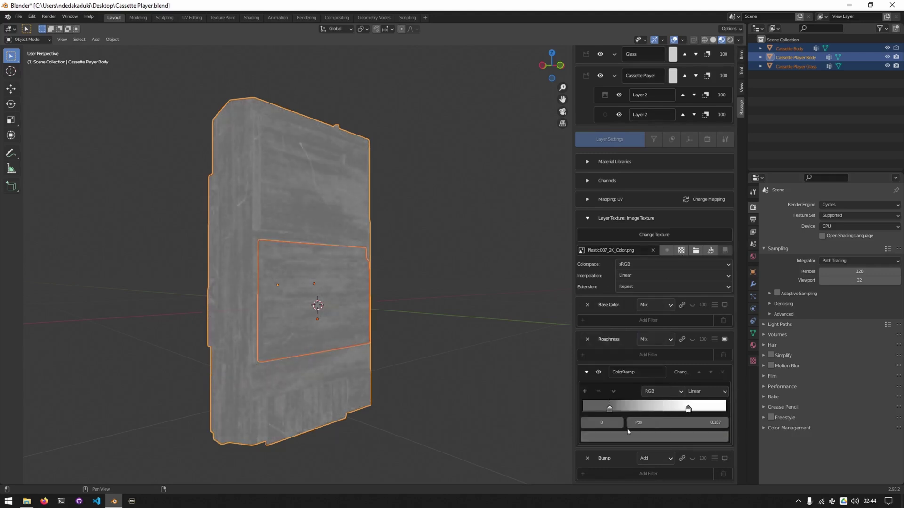
{"action": "left_click", "coordinate": [725, 339]}
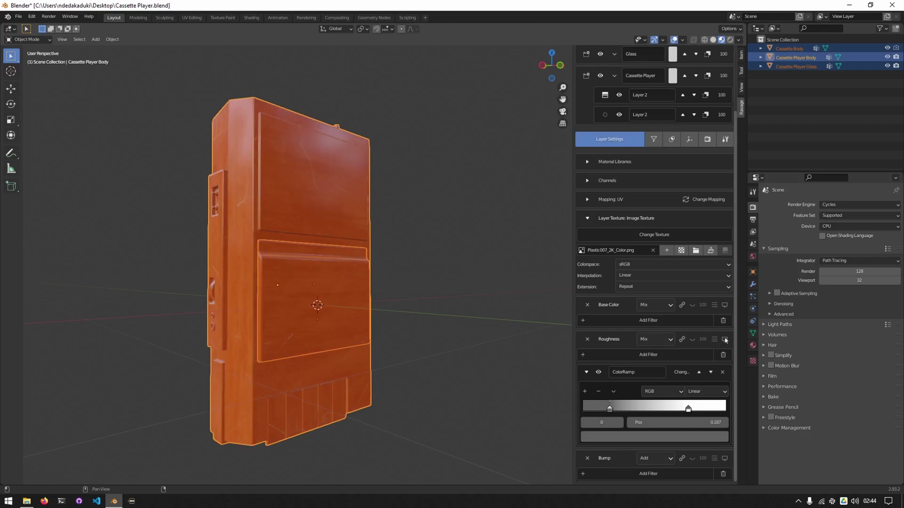
Step: Add a ColorRamp filter to the Bump channel and collapse the Roughness and Bump channel settings
{"action": "left_click", "coordinate": [658, 475]}
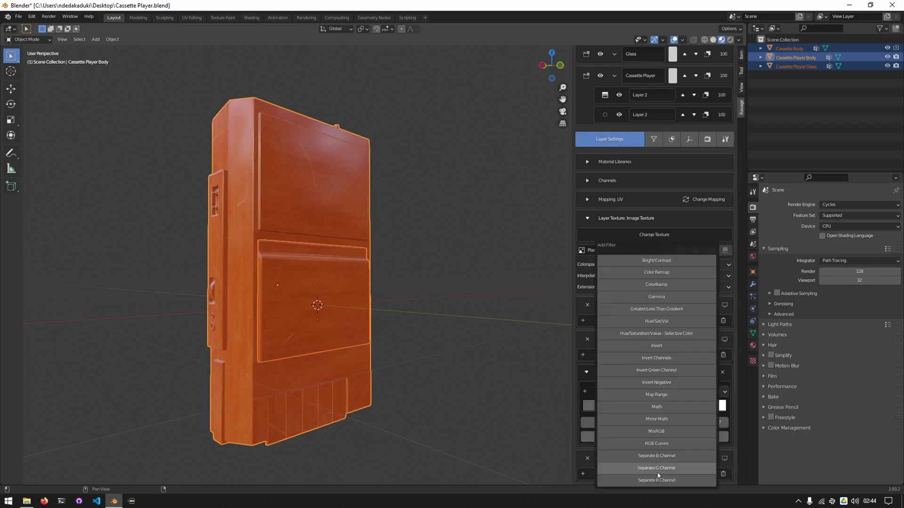
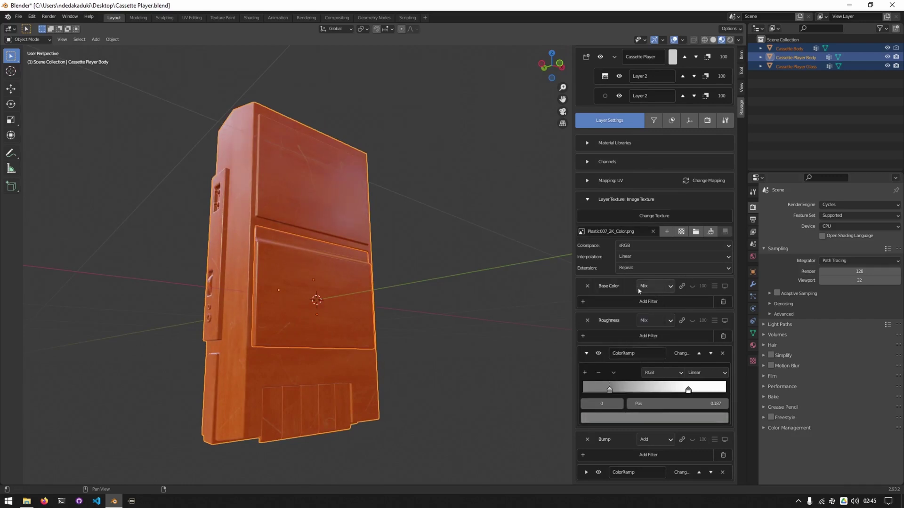
{"action": "left_click", "coordinate": [587, 356]}
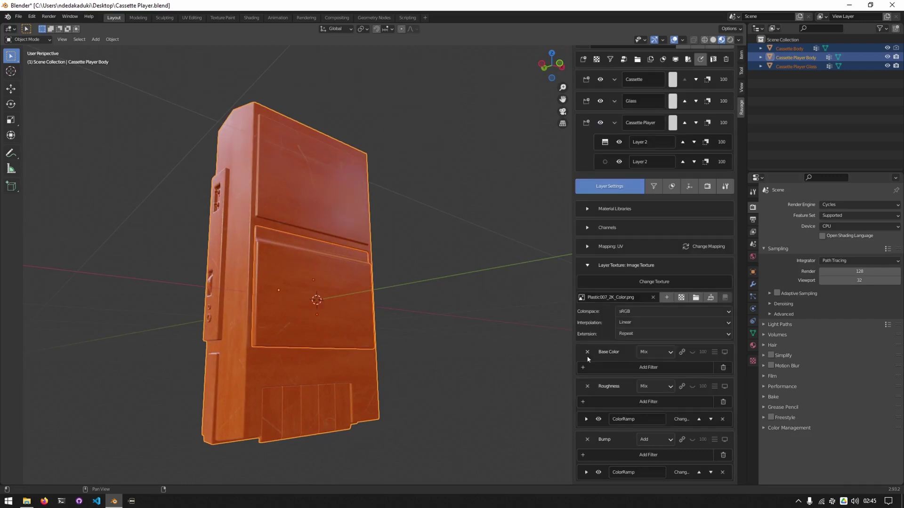
{"action": "left_click", "coordinate": [608, 386]}
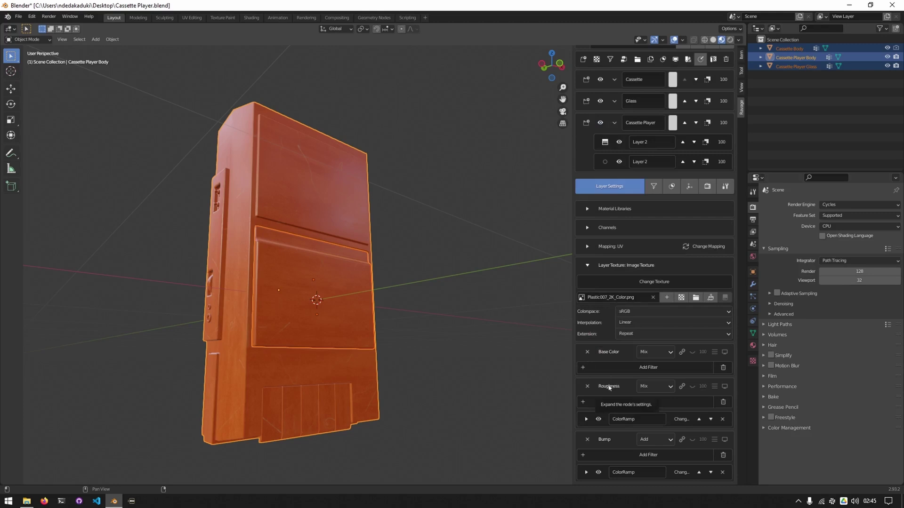
{"action": "left_click", "coordinate": [609, 431]}
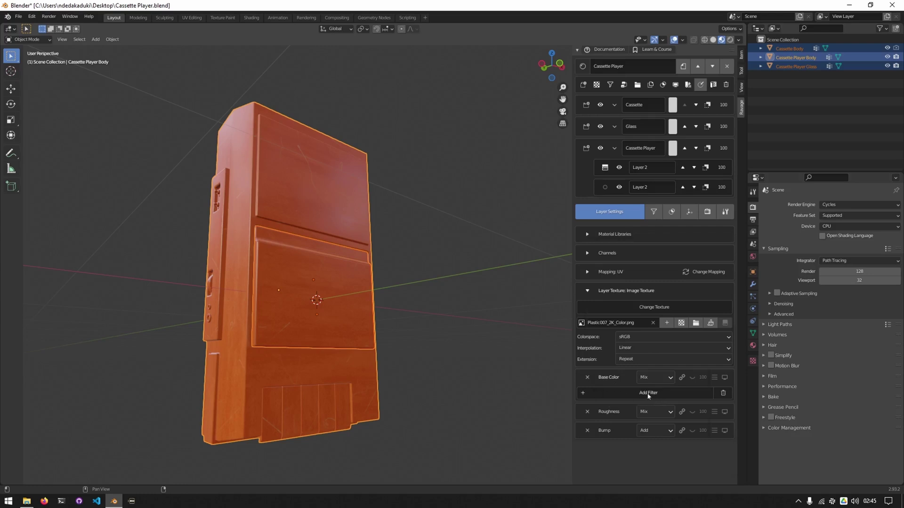
Step: Add a Color Remap filter to the Base Color channel and set its color to hex C4C2BD
{"action": "left_click", "coordinate": [648, 394]}
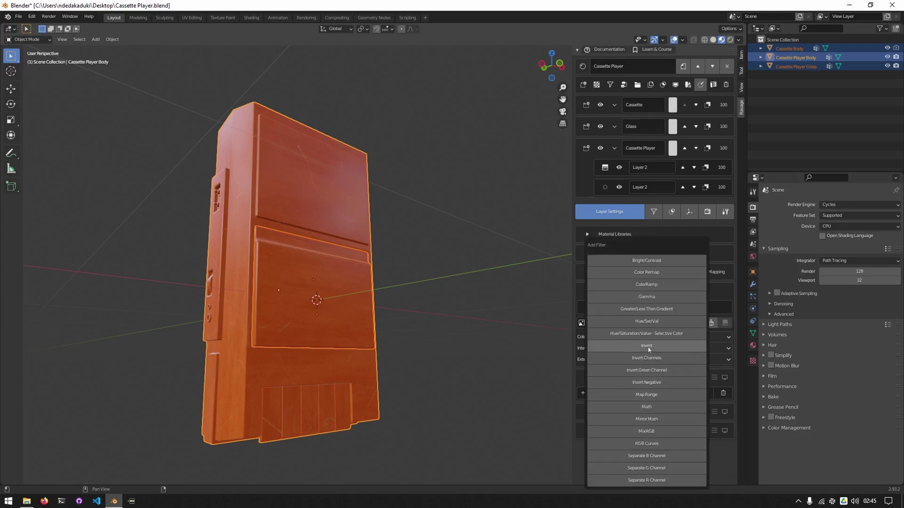
{"action": "left_click", "coordinate": [658, 276]}
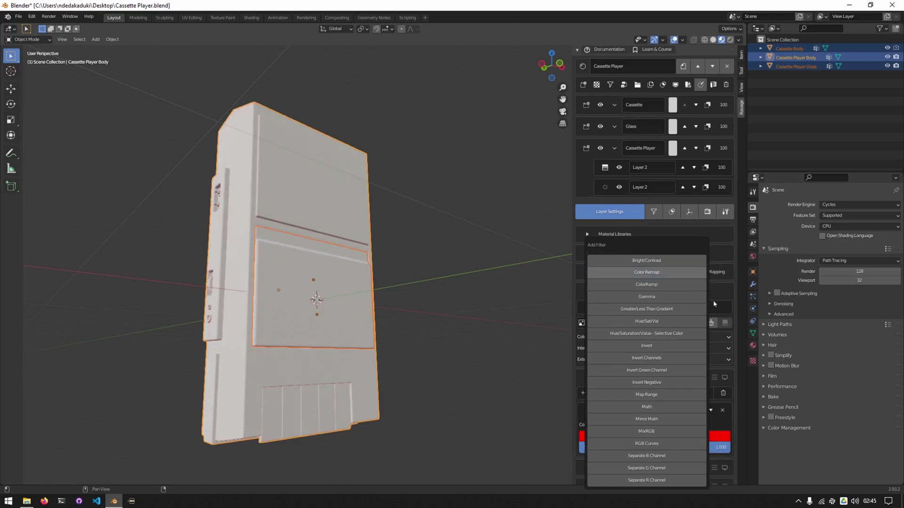
{"action": "left_click", "coordinate": [718, 438]}
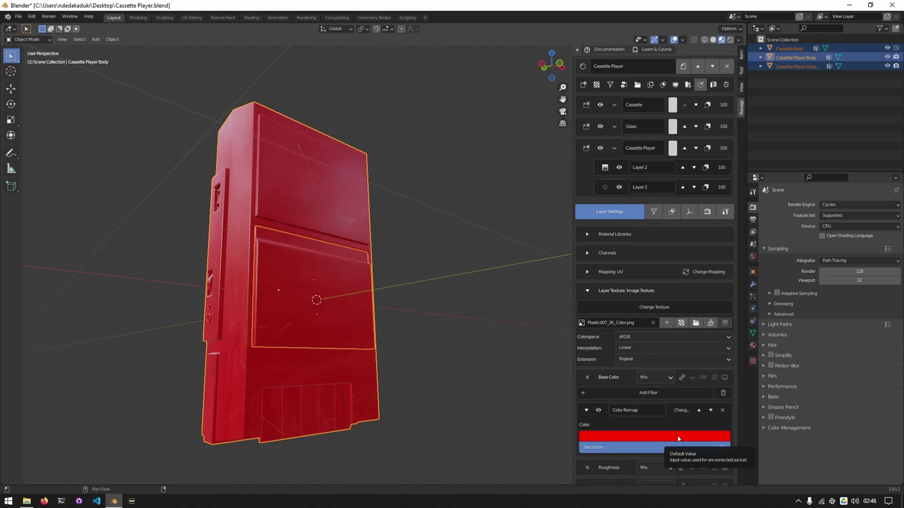
{"action": "left_click", "coordinate": [613, 439]}
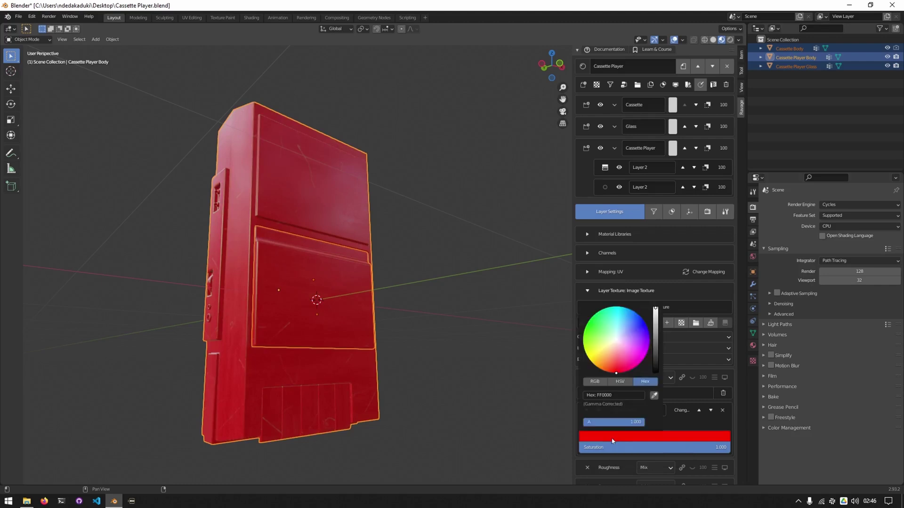
{"action": "left_click", "coordinate": [612, 395]}
{"action": "type", "text": "c"}
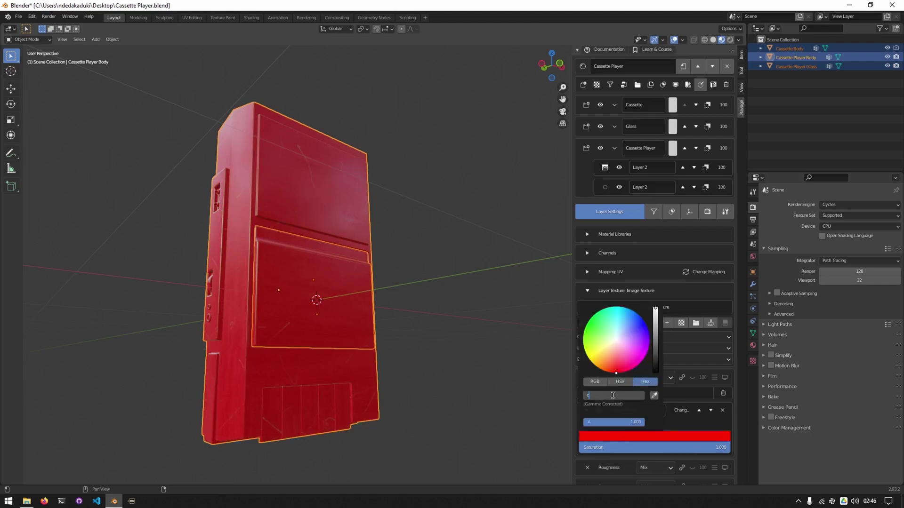
{"action": "type", "text": "4c2bd"}
{"action": "key", "text": "Return"}
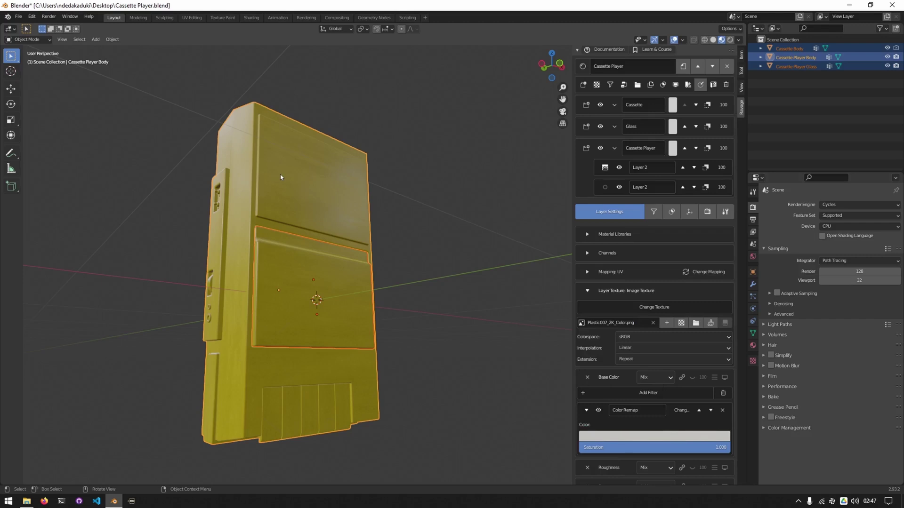
Step: Set the Color Remap filter's saturation to 0.25 and collapse the filter and the Base Color channel
{"action": "left_click", "coordinate": [606, 438]}
{"action": "left_click", "coordinate": [619, 383]}
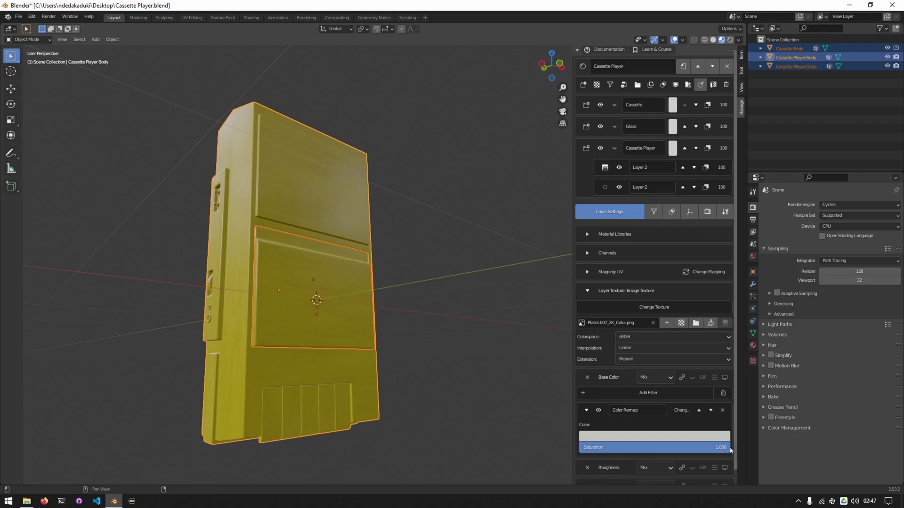
{"action": "left_click_drag", "start_coordinate": [731, 448], "coordinate": [623, 449]}
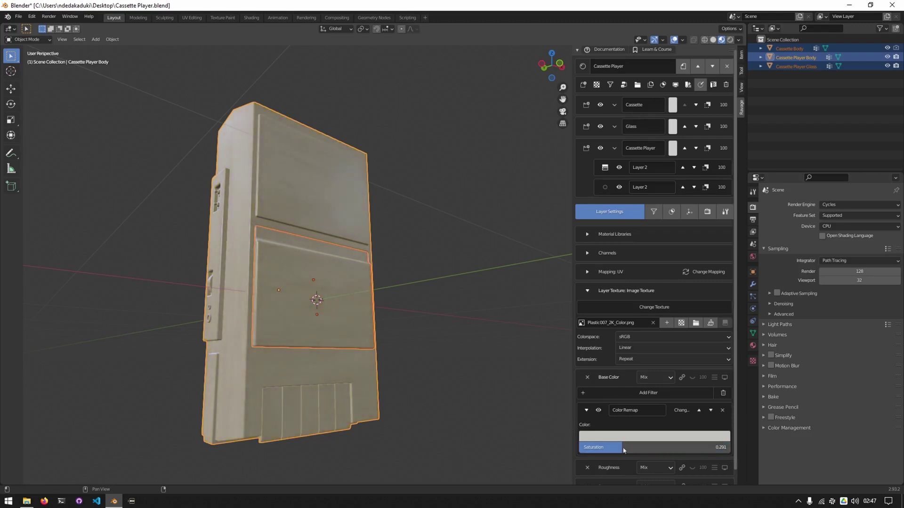
{"action": "left_click", "coordinate": [623, 448]}
{"action": "type", "text": ".25"}
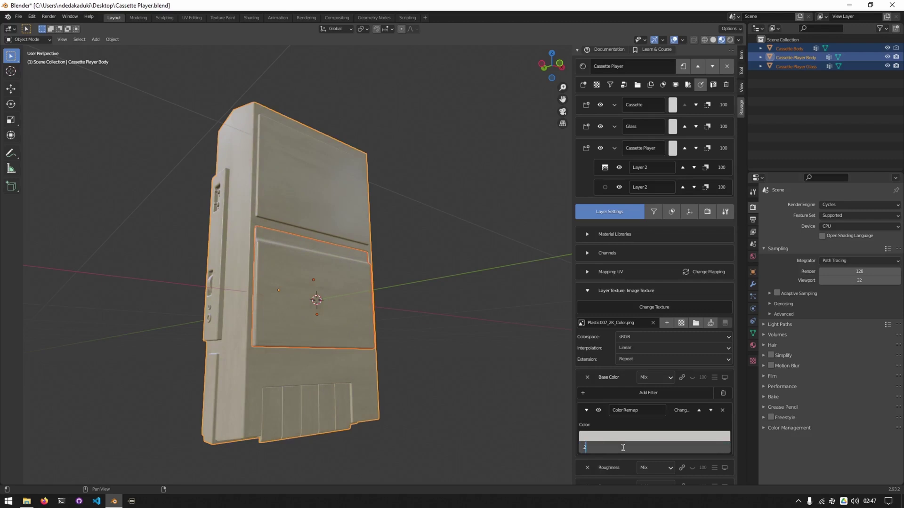
{"action": "key", "text": "Return"}
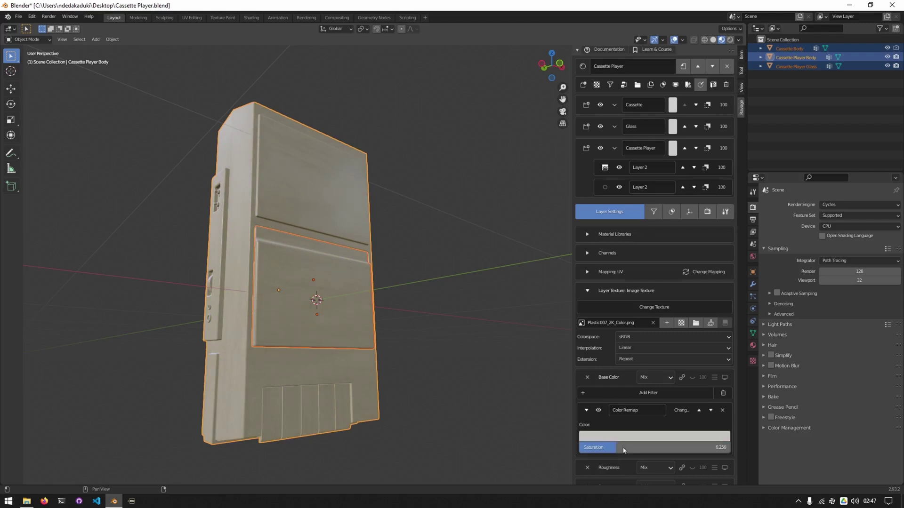
{"action": "left_click", "coordinate": [586, 412]}
{"action": "left_click", "coordinate": [611, 381]}
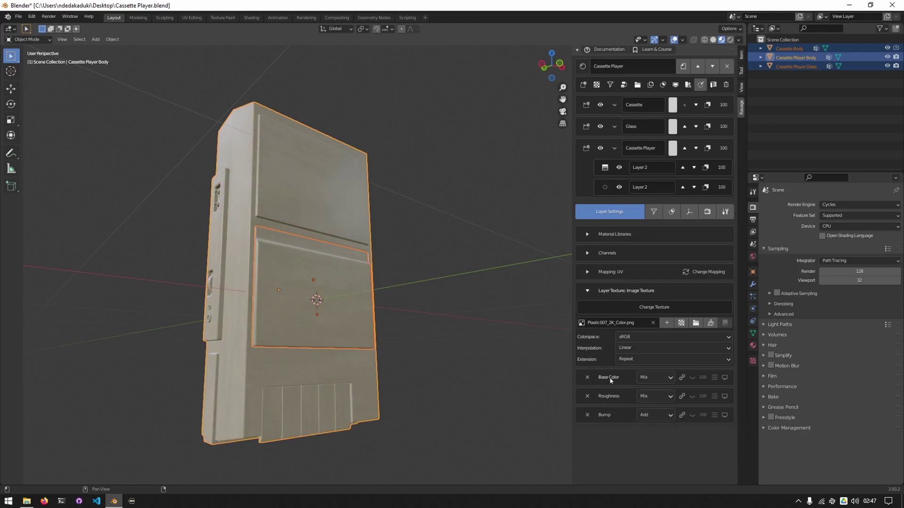
Step: Turn the material's bump shading back on and inspect the surface relief on the player's upper body
{"action": "middle_click_drag", "start_coordinate": [335, 199], "coordinate": [402, 258]}
{"action": "scroll", "coordinate": [402, 258], "scroll_direction": "up", "scroll_amount": 4}
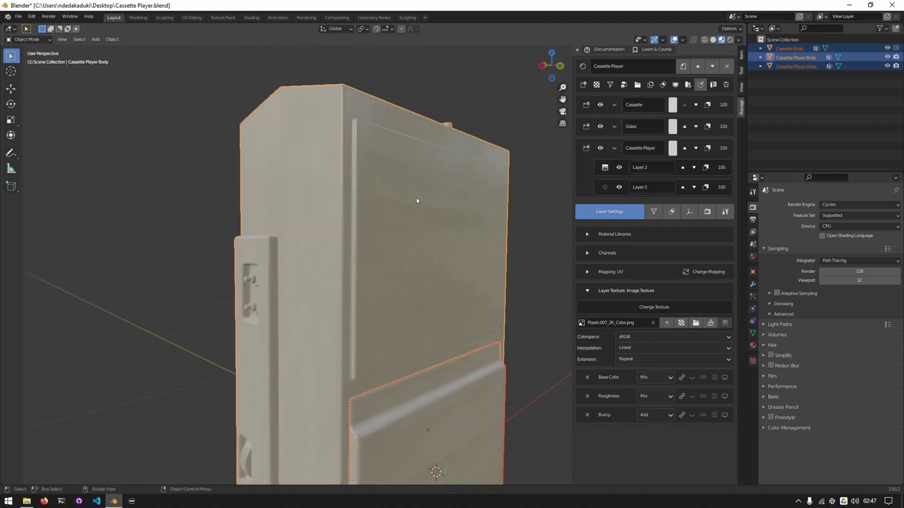
{"action": "left_click", "coordinate": [701, 85]}
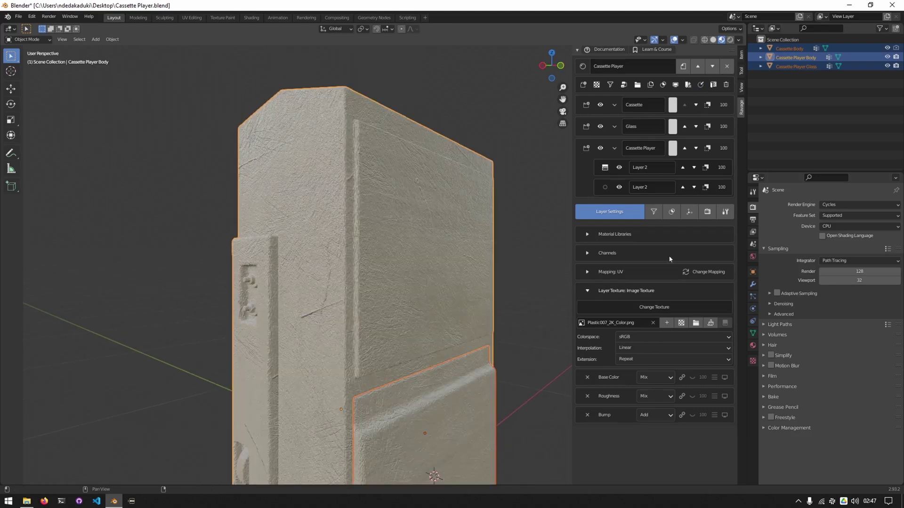
{"action": "middle_click_drag", "start_coordinate": [347, 309], "coordinate": [394, 275]}
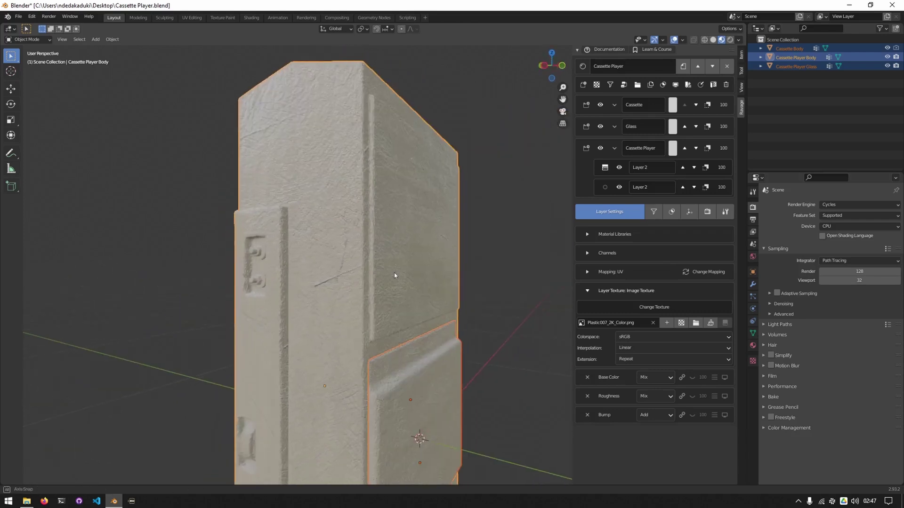
Step: Enable channel opacity for the texture layer's Bump channel and set it to 10
{"action": "left_click", "coordinate": [693, 416]}
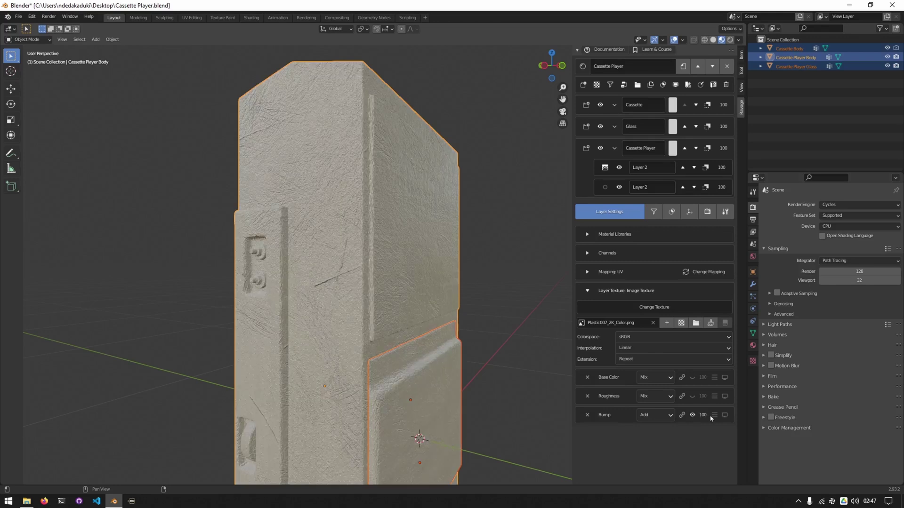
{"action": "left_click", "coordinate": [703, 415]}
{"action": "type", "text": "10"}
{"action": "key", "text": "Return"}
{"action": "mouse_move", "coordinate": [381, 270]}
{"action": "middle_mouse_down"}
{"action": "mouse_move", "coordinate": [416, 252]}
{"action": "mouse_move", "coordinate": [395, 263]}
{"action": "middle_mouse_up"}
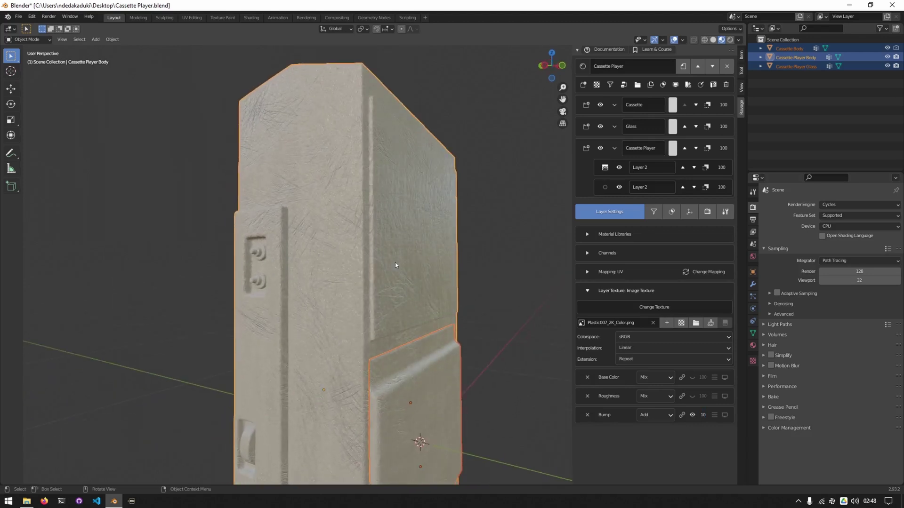
Step: Reduce the texture layer's Bump channel opacity to 5 and check the softer relief on the model
{"action": "double_click", "coordinate": [704, 414]}
{"action": "type", "text": "5"}
{"action": "key", "text": "Return"}
{"action": "left_click_drag", "start_coordinate": [706, 419], "coordinate": [699, 418]}
{"action": "double_click", "coordinate": [702, 416]}
{"action": "mouse_move", "coordinate": [420, 247]}
{"action": "middle_mouse_down"}
{"action": "mouse_move", "coordinate": [440, 240]}
{"action": "mouse_move", "coordinate": [424, 262]}
{"action": "mouse_move", "coordinate": [431, 244]}
{"action": "middle_mouse_up"}
{"action": "scroll", "coordinate": [430, 244], "scroll_direction": "down", "scroll_amount": 4}
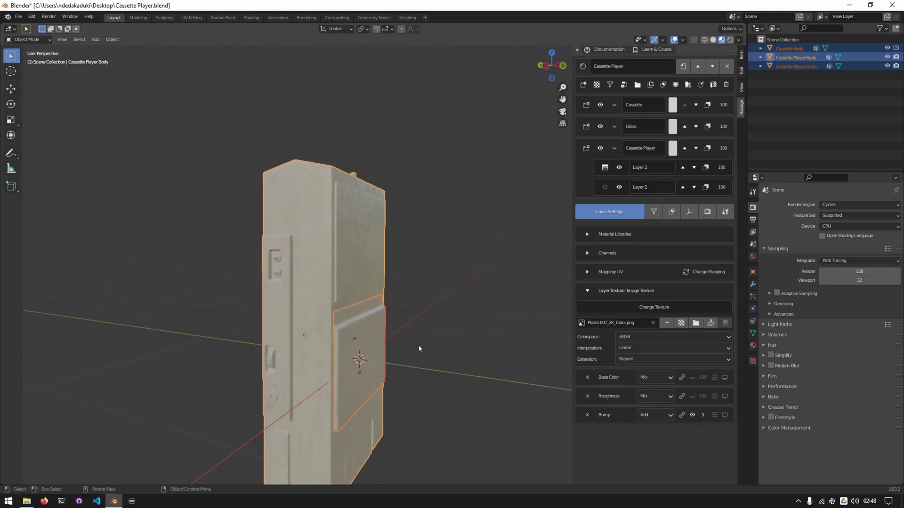
{"action": "mouse_move", "coordinate": [420, 348]}
{"action": "middle_mouse_down"}
{"action": "mouse_move", "coordinate": [404, 336]}
{"action": "mouse_move", "coordinate": [414, 338]}
{"action": "middle_mouse_up"}
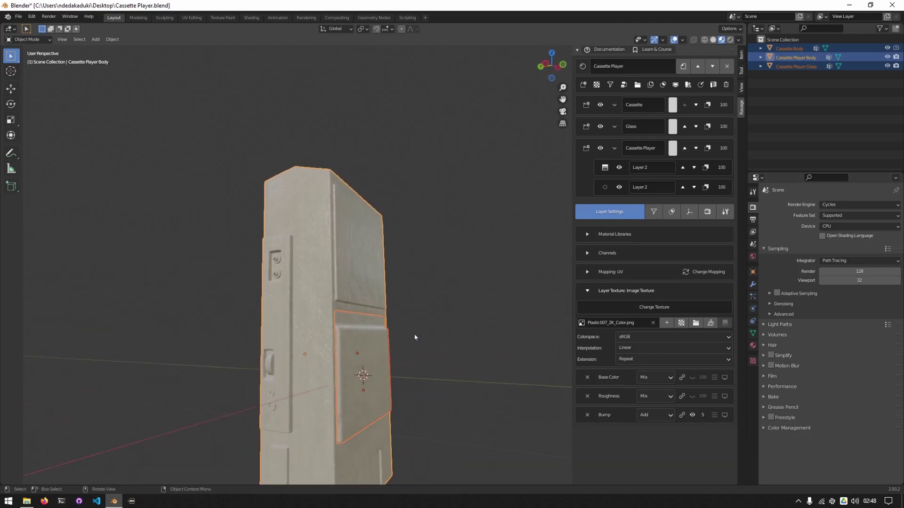
Step: Hide the texture layer, select the Plastic011 material layer beneath it, and collapse its Base Color and Roughness channels
{"action": "left_click", "coordinate": [620, 168]}
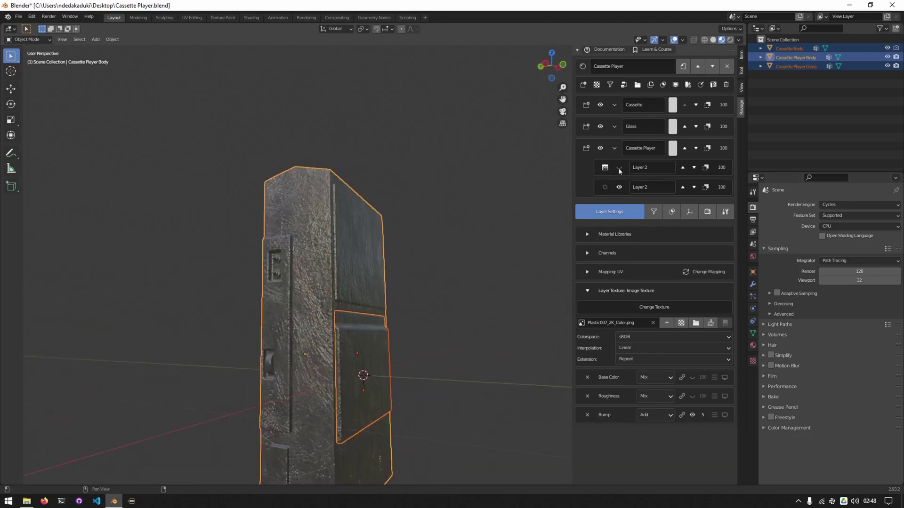
{"action": "middle_click_drag", "start_coordinate": [311, 295], "coordinate": [324, 303]}
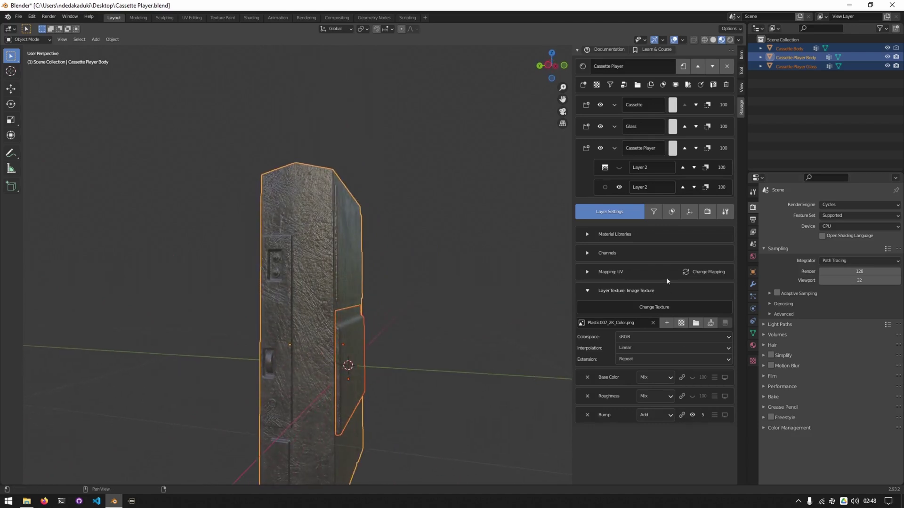
{"action": "left_click", "coordinate": [605, 188]}
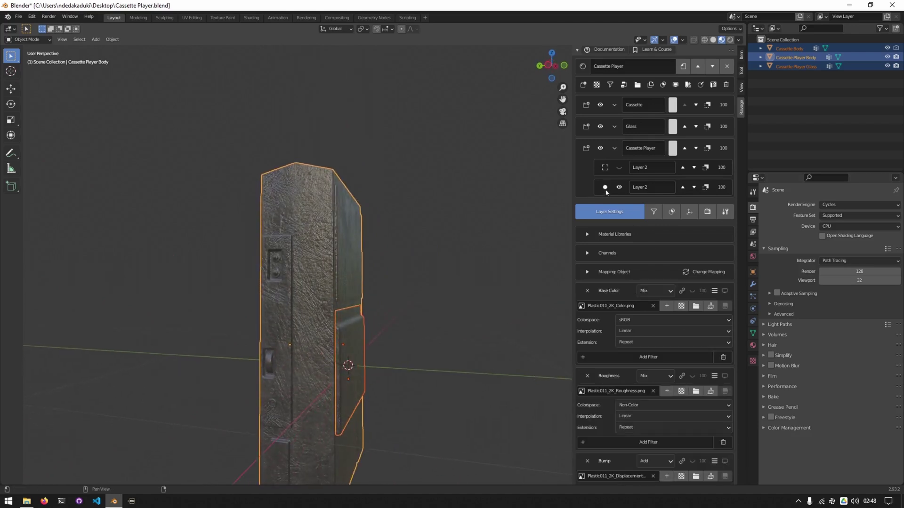
{"action": "left_click", "coordinate": [606, 291]}
{"action": "left_click", "coordinate": [608, 309]}
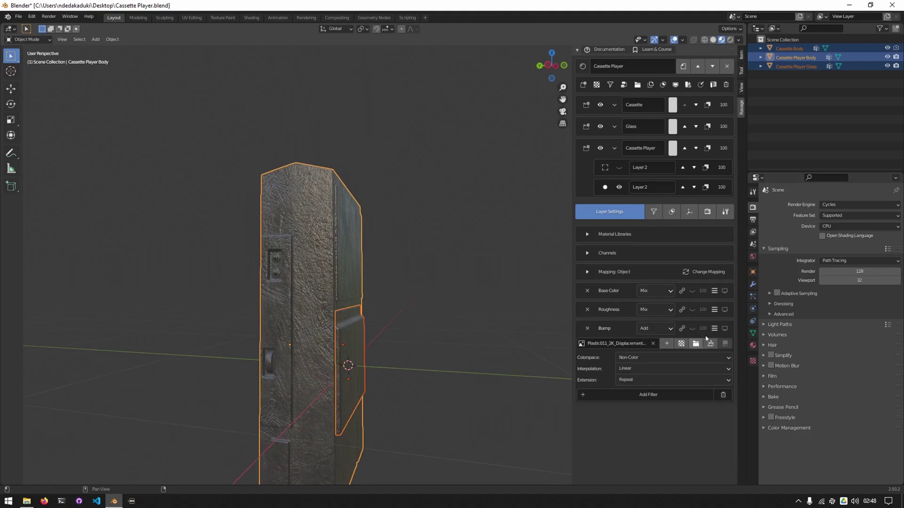
Step: Enable channel opacity for the Plastic011 layer's Bump channel and set it to 5
{"action": "left_click", "coordinate": [692, 329]}
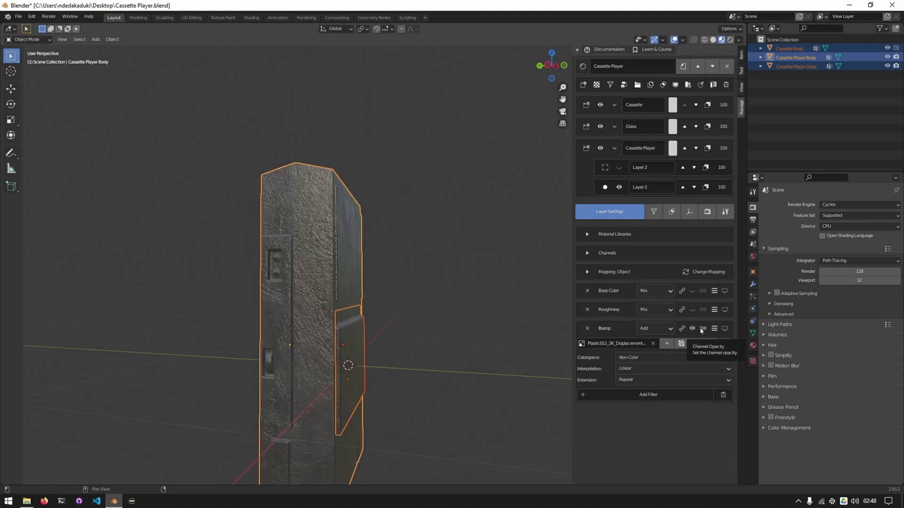
{"action": "left_click", "coordinate": [701, 329]}
{"action": "type", "text": "5"}
{"action": "key", "text": "Return"}
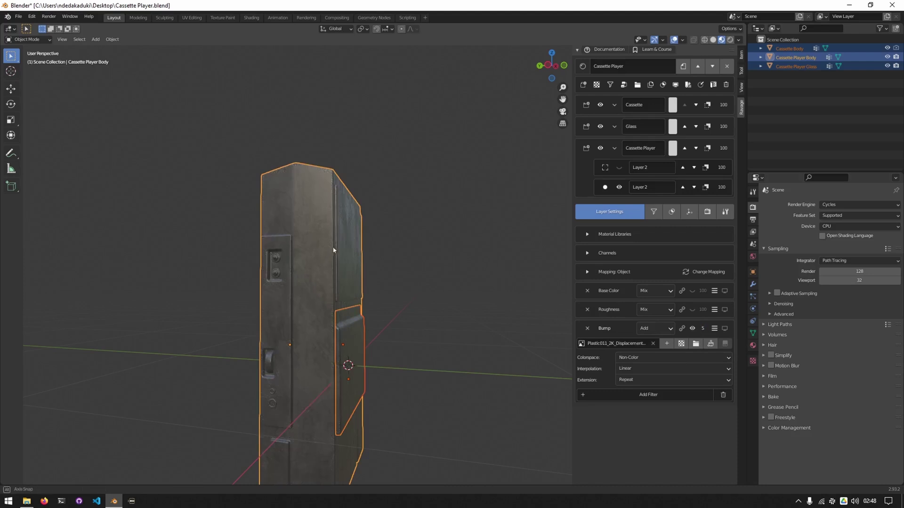
{"action": "middle_click_drag", "start_coordinate": [332, 250], "coordinate": [314, 254]}
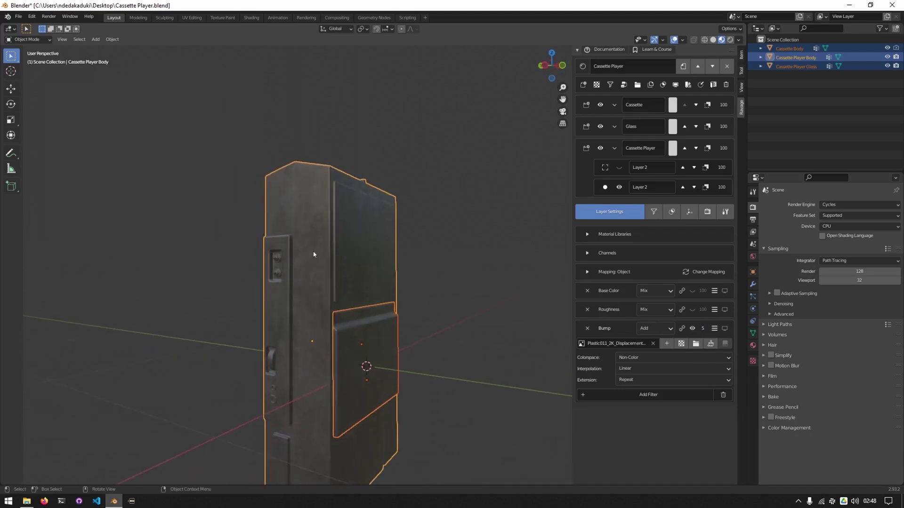
Step: Show the texture layer again and compare the model with the layer hidden and visible
{"action": "left_click", "coordinate": [619, 167]}
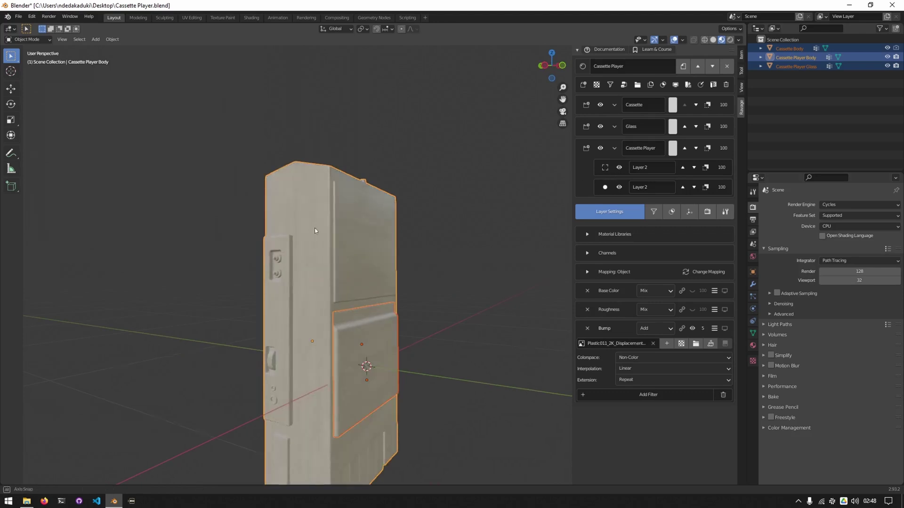
{"action": "middle_click_drag", "start_coordinate": [315, 228], "coordinate": [482, 196]}
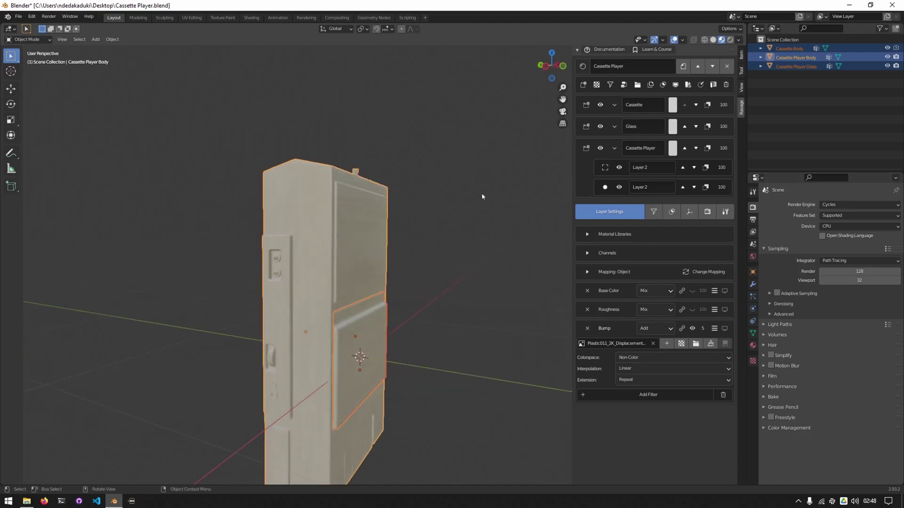
{"action": "left_click", "coordinate": [620, 168]}
{"action": "left_click", "coordinate": [620, 168]}
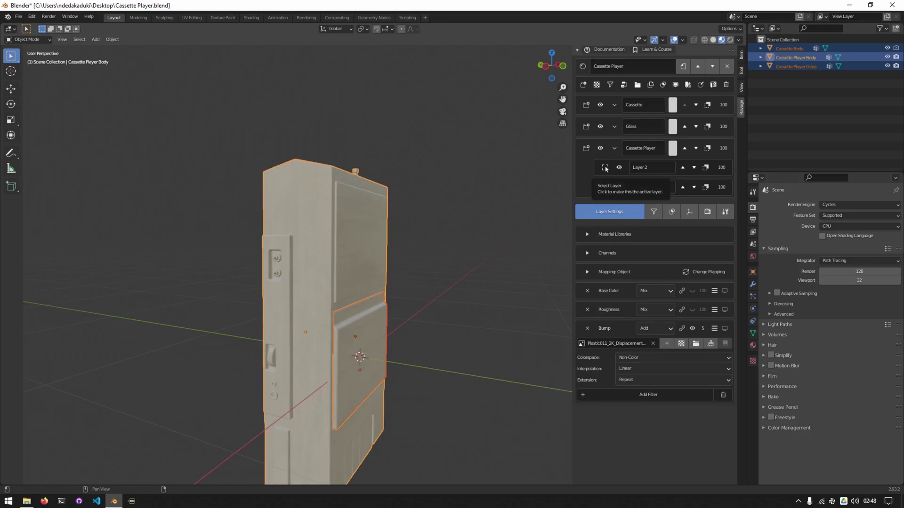
Step: Add an ID Map mask to the upper texture layer and pick the turquoise ID color of the player's main body
{"action": "left_click", "coordinate": [606, 168]}
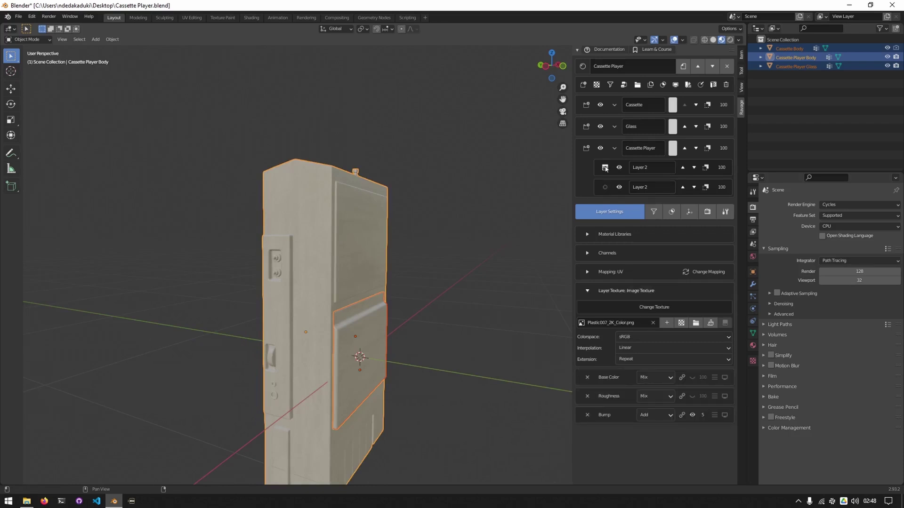
{"action": "left_click", "coordinate": [667, 217]}
{"action": "left_click", "coordinate": [652, 251]}
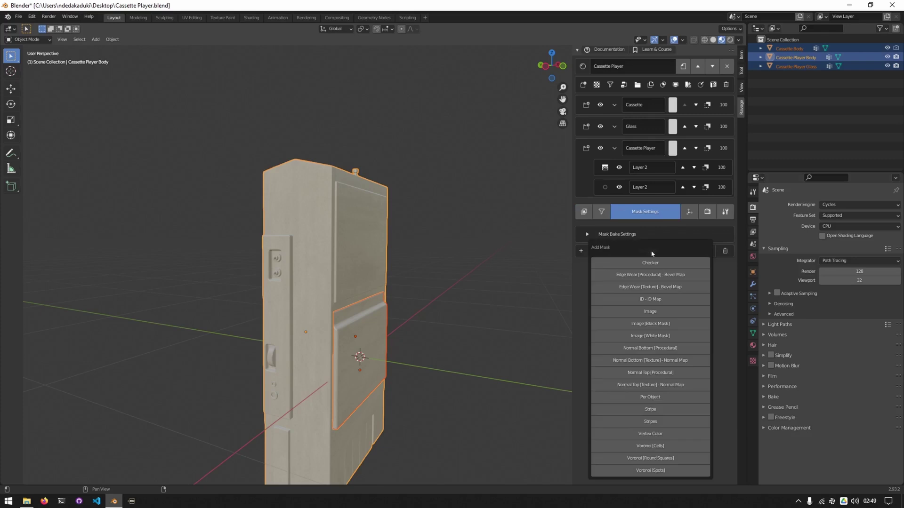
{"action": "left_click", "coordinate": [645, 301]}
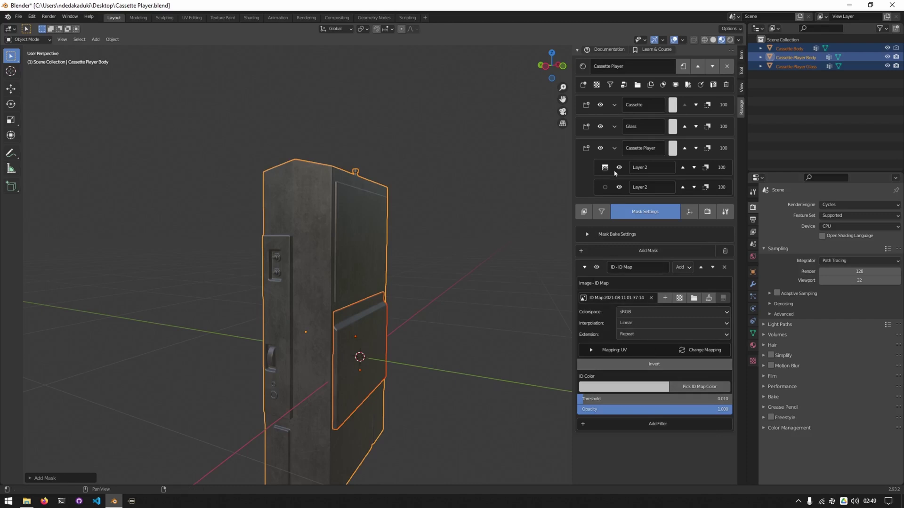
{"action": "left_click", "coordinate": [687, 389]}
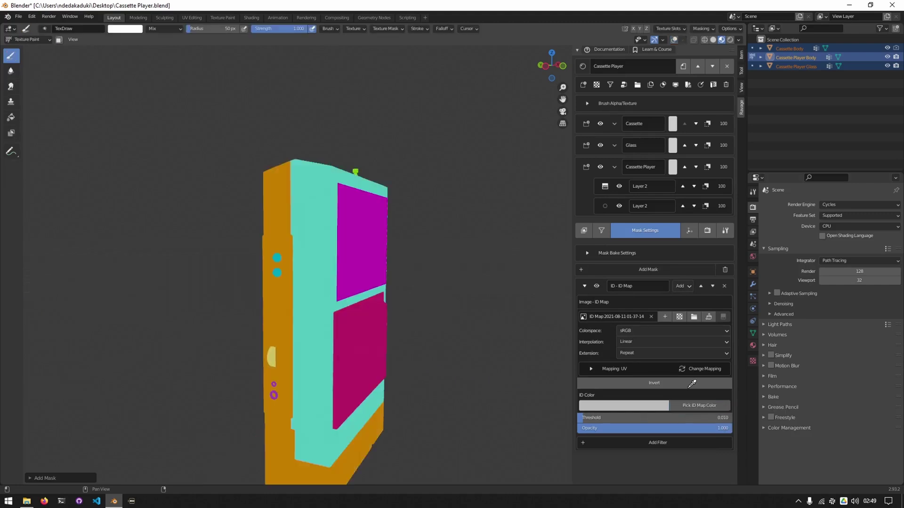
{"action": "left_click", "coordinate": [309, 292]}
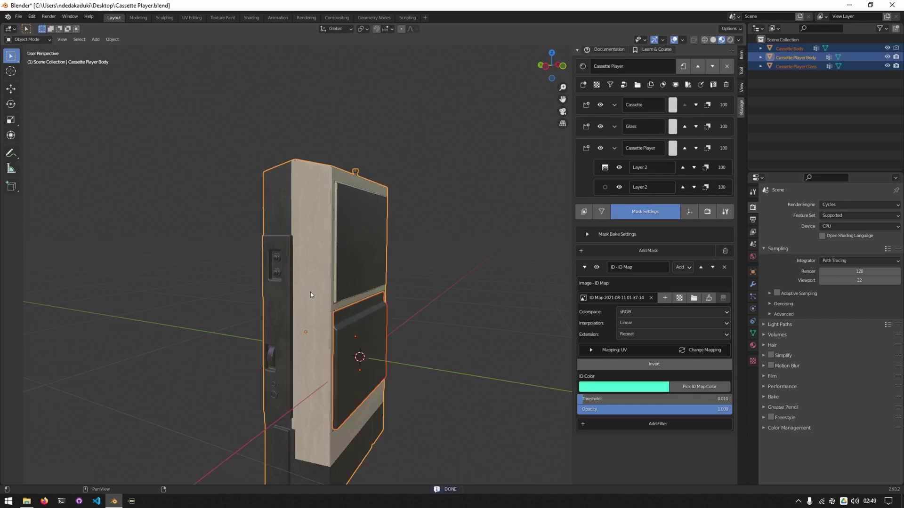
{"action": "middle_click_drag", "start_coordinate": [309, 294], "coordinate": [303, 376]}
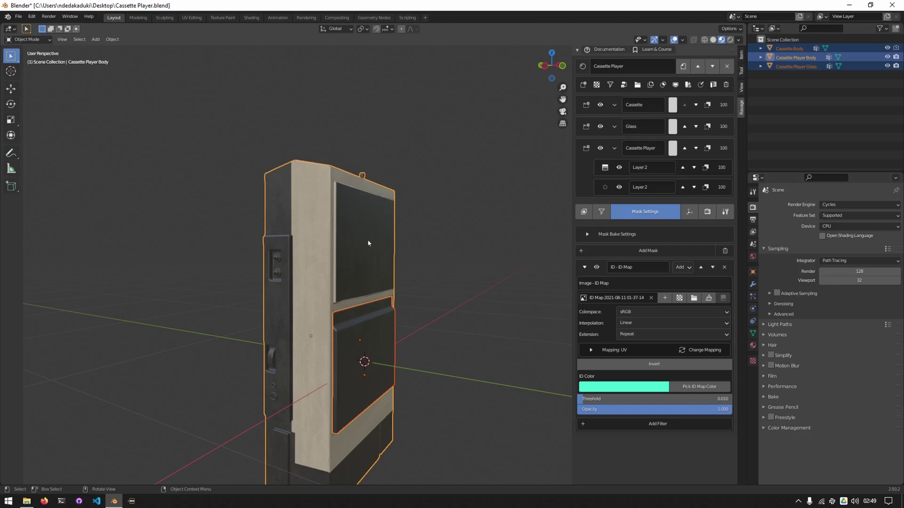
{"action": "left_click", "coordinate": [586, 268]}
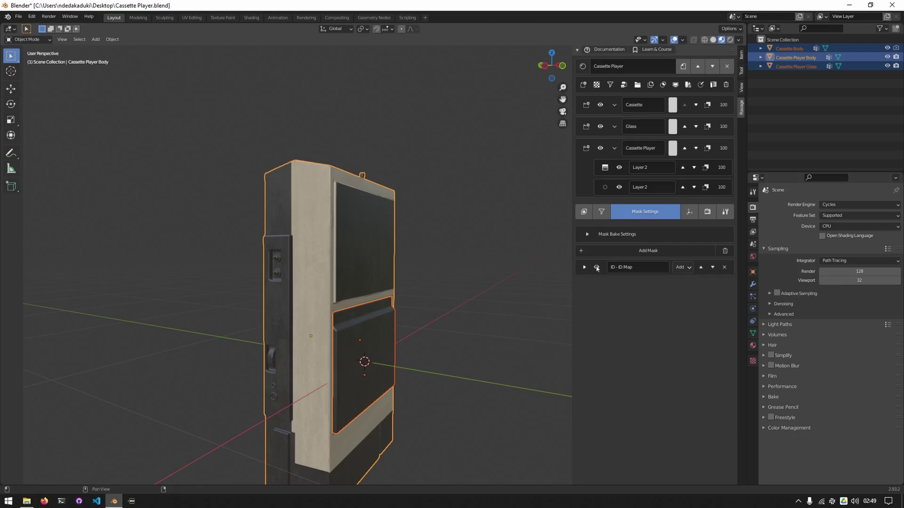
Step: Add a second ID Map mask to the layer and pick the magenta ID color of the upper front panel
{"action": "left_click", "coordinate": [648, 253]}
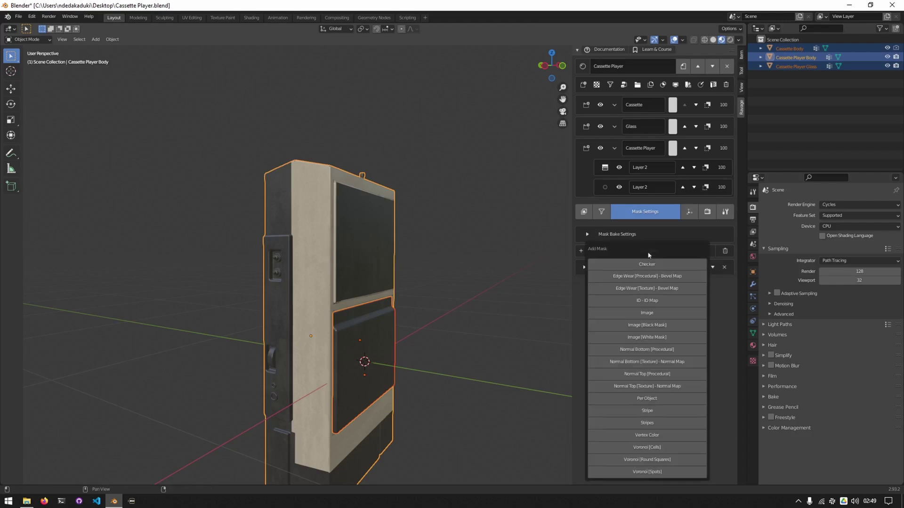
{"action": "left_click", "coordinate": [656, 301]}
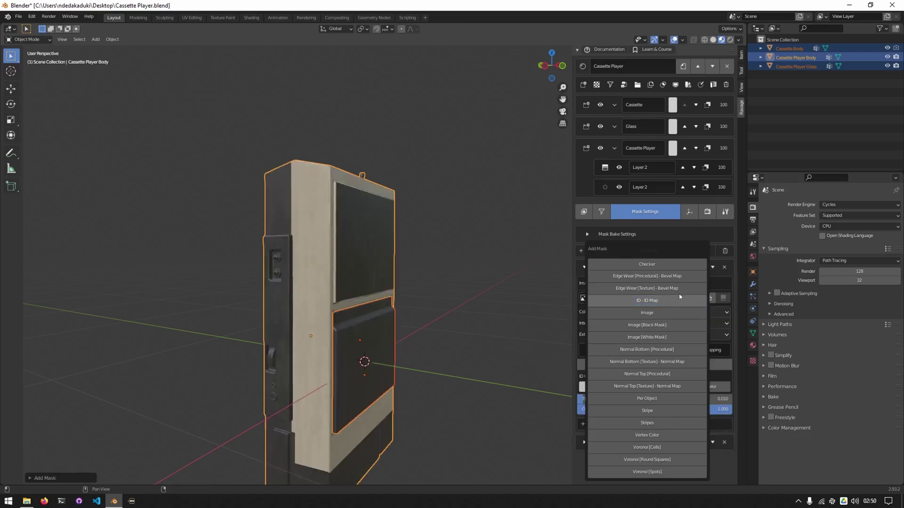
{"action": "left_click", "coordinate": [718, 391]}
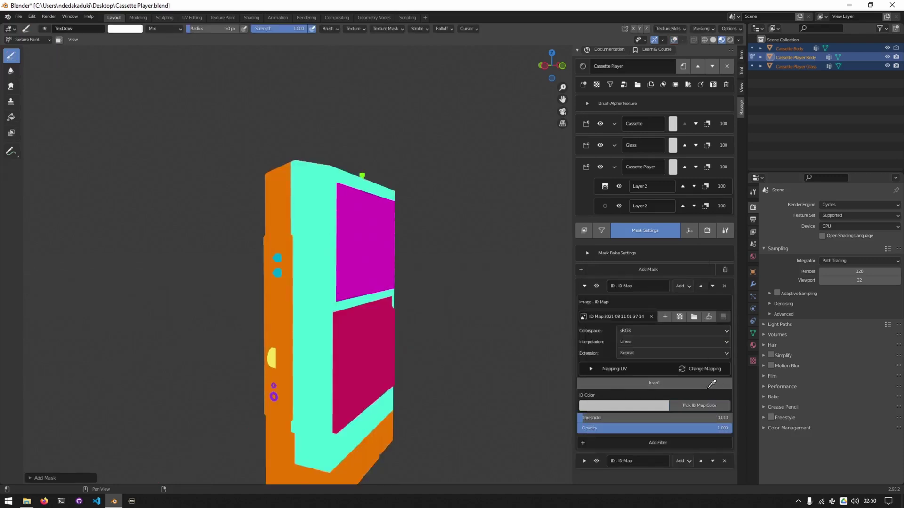
{"action": "left_click", "coordinate": [369, 235]}
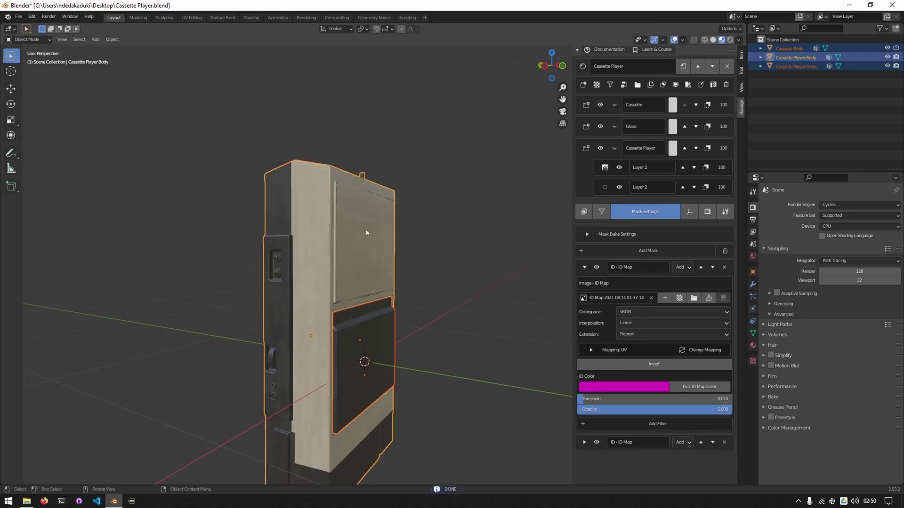
Step: Set the threshold of both ID Map masks to 0.05
{"action": "left_click", "coordinate": [613, 398]}
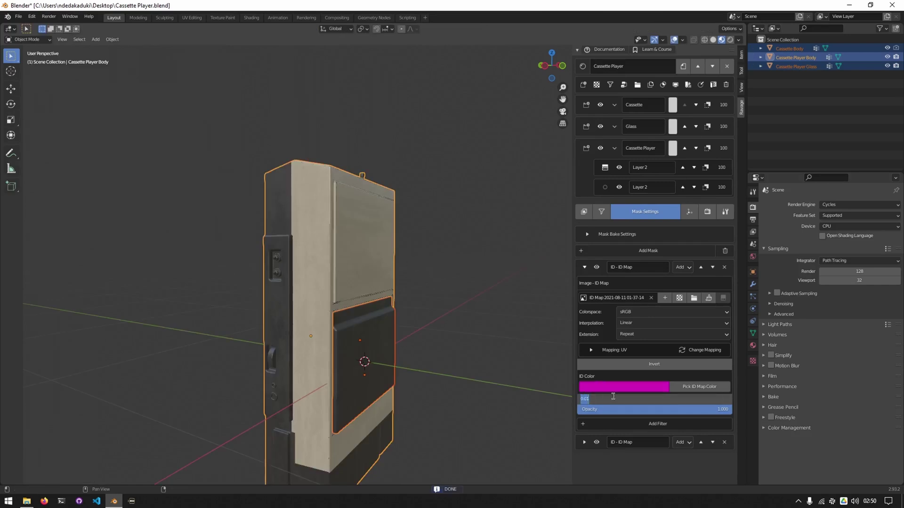
{"action": "type", "text": "0.05"}
{"action": "key", "text": "Return"}
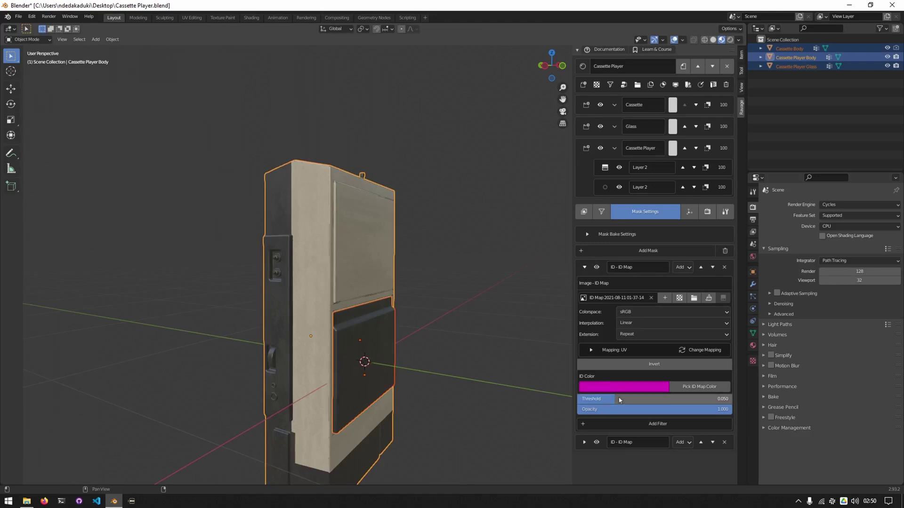
{"action": "left_click", "coordinate": [585, 268]}
{"action": "left_click", "coordinate": [584, 285]}
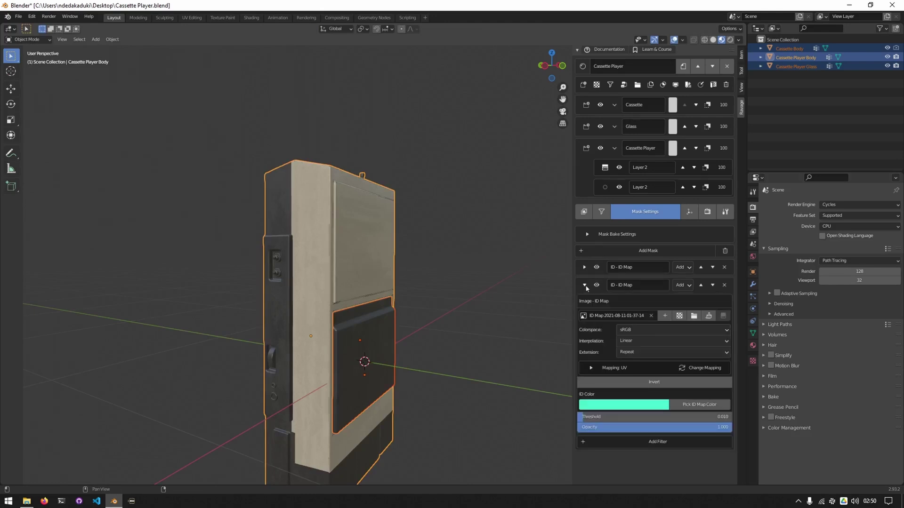
{"action": "double_click", "coordinate": [672, 417]}
{"action": "type", "text": "0.05"}
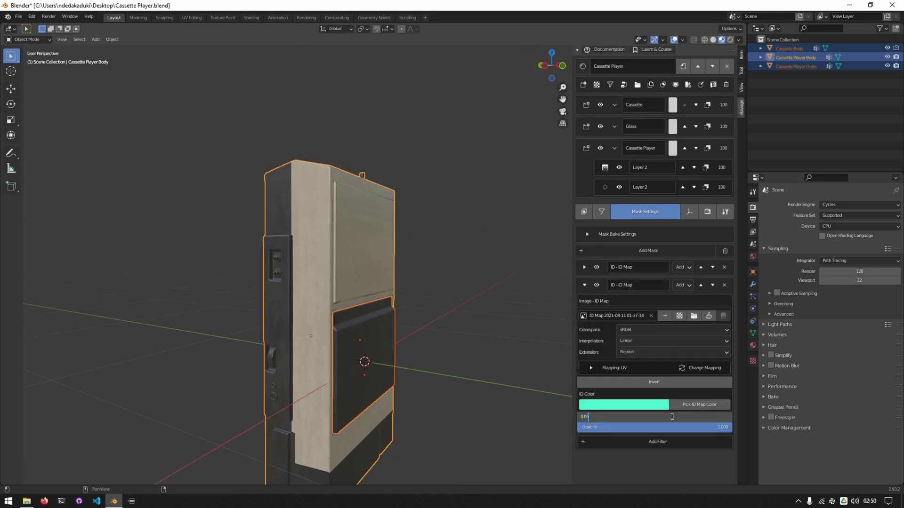
{"action": "key", "text": "Return"}
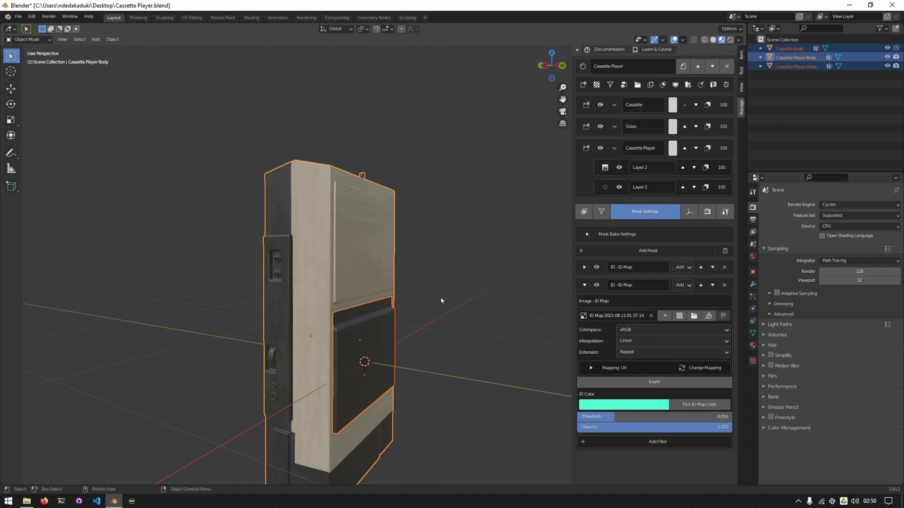
{"action": "middle_click_drag", "start_coordinate": [416, 312], "coordinate": [400, 251], "text": "shift"}
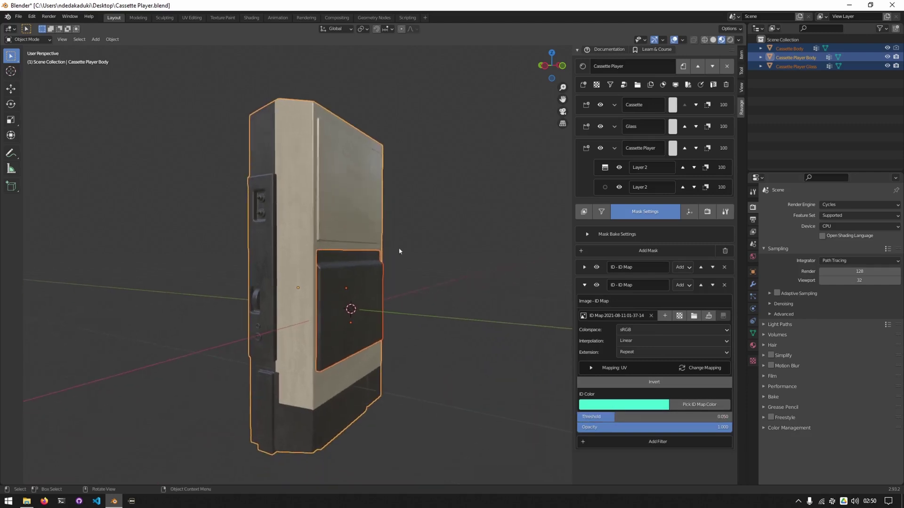
Step: Bake the layer's masks to an image named "Baked ID Masks" with a margin of 2
{"action": "left_click", "coordinate": [585, 285]}
{"action": "left_click", "coordinate": [615, 239]}
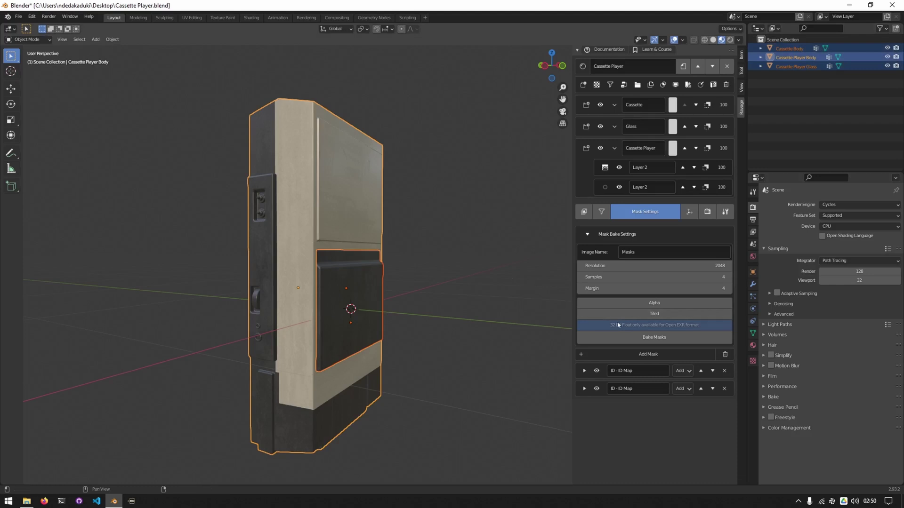
{"action": "left_click", "coordinate": [583, 289]}
{"action": "left_click", "coordinate": [583, 289]}
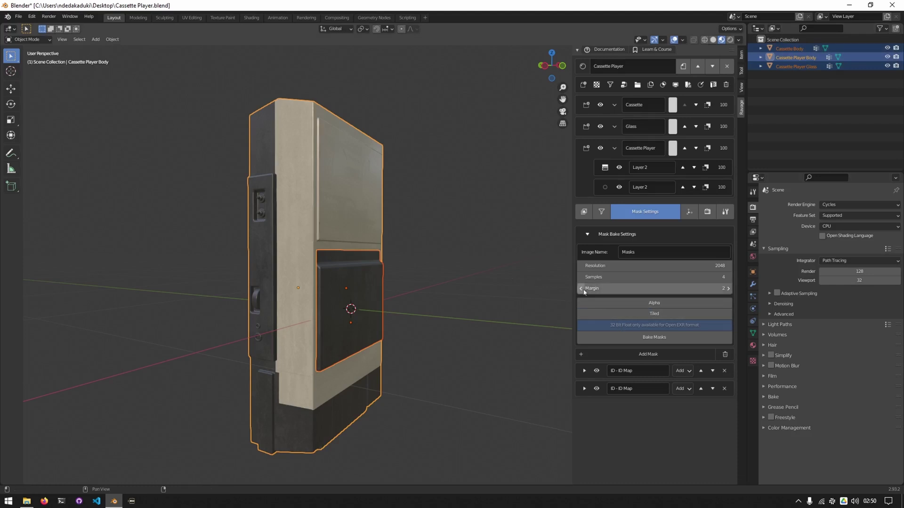
{"action": "left_click", "coordinate": [632, 252]}
{"action": "type", "text": "B"}
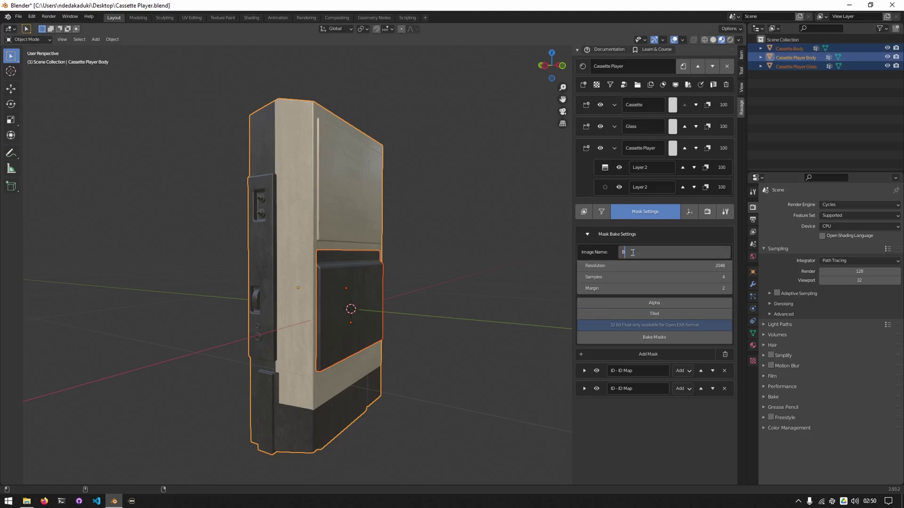
{"action": "type", "text": "aked ID Masks"}
{"action": "key", "text": "Return"}
{"action": "left_click", "coordinate": [640, 339]}
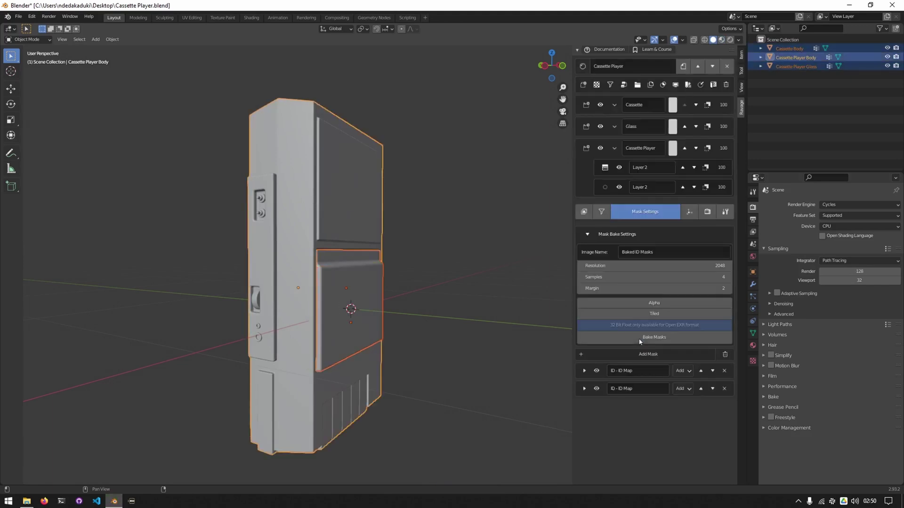
Step: Delete all ID masks from the layer and add an image mask that uses the Baked ID Masks image
{"action": "left_click", "coordinate": [617, 235]}
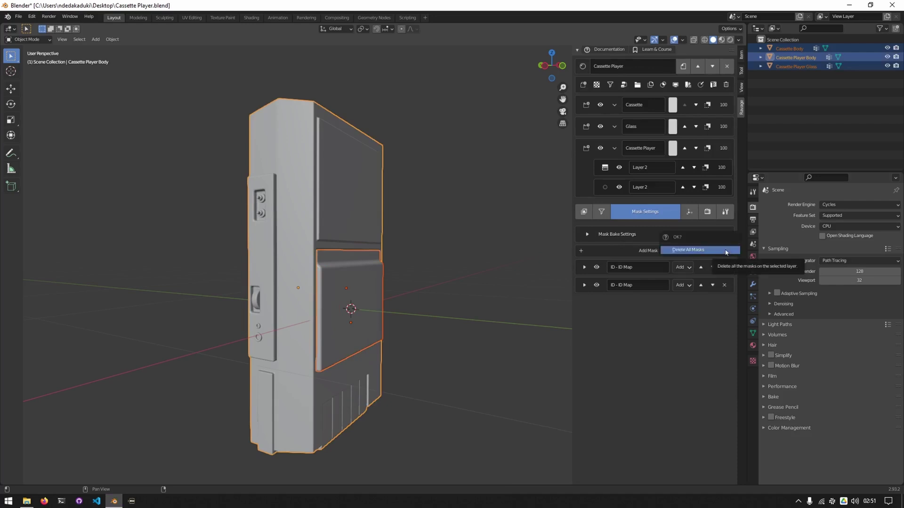
{"action": "left_click", "coordinate": [725, 252]}
{"action": "left_click", "coordinate": [644, 252]}
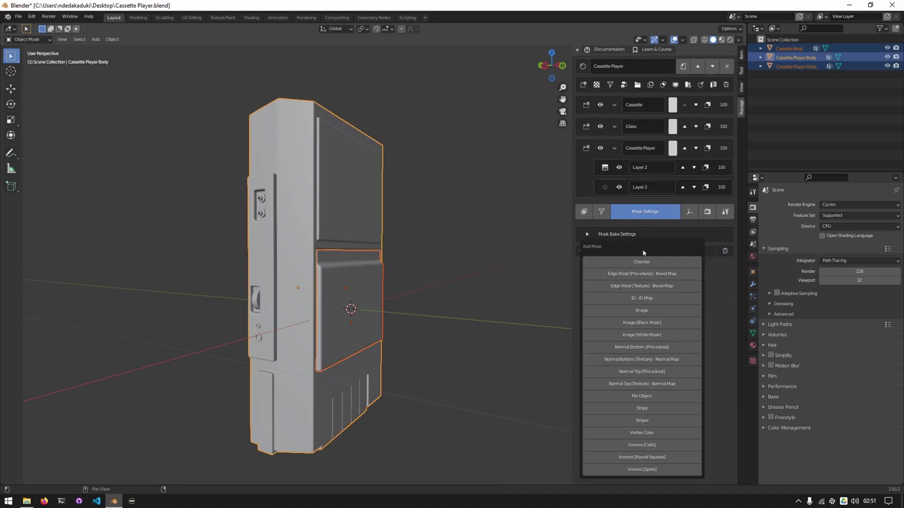
{"action": "left_click", "coordinate": [646, 311]}
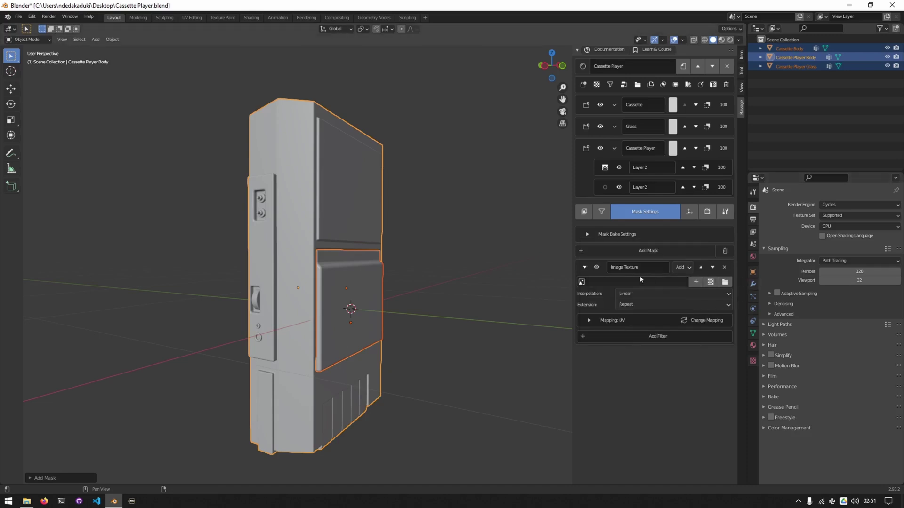
{"action": "left_click", "coordinate": [624, 280]}
{"action": "type", "text": "bake"}
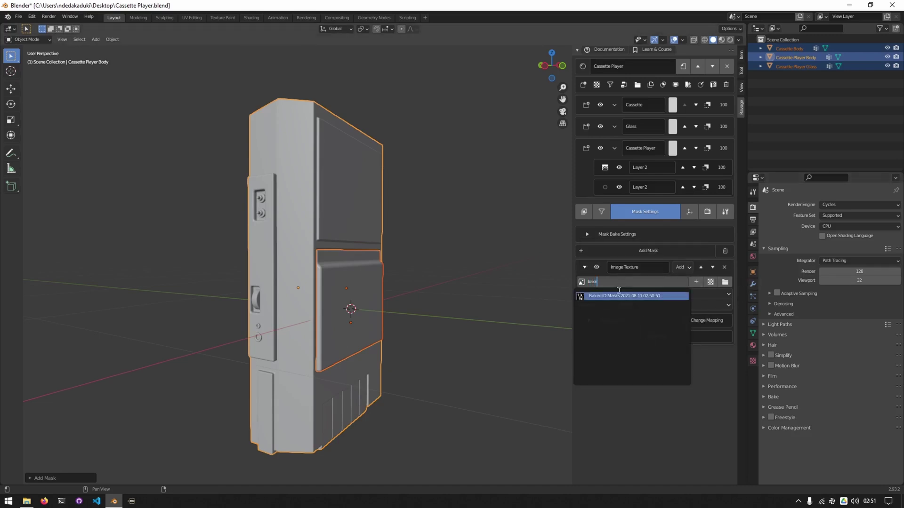
{"action": "left_click", "coordinate": [617, 295]}
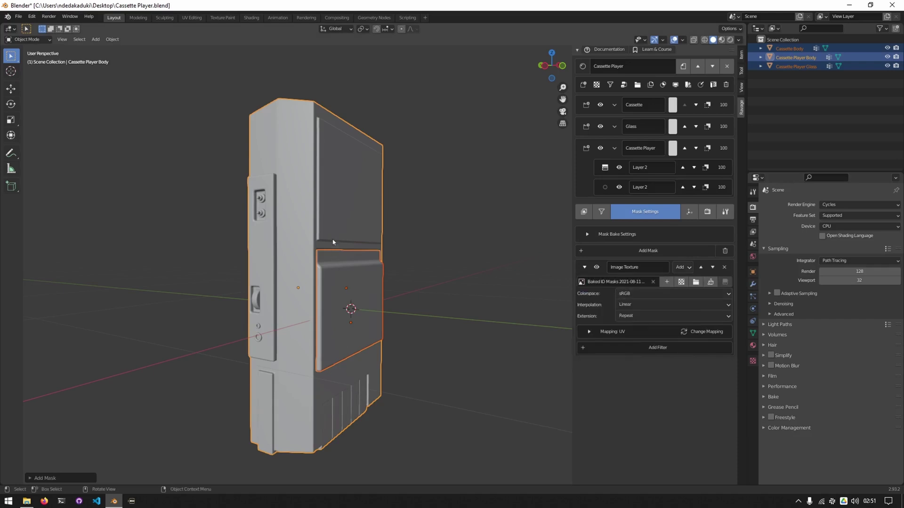
Step: Switch the viewport to Material Preview shading and check the baked mask on the front of the model
{"action": "key", "text": "z"}
{"action": "left_click", "coordinate": [324, 301]}
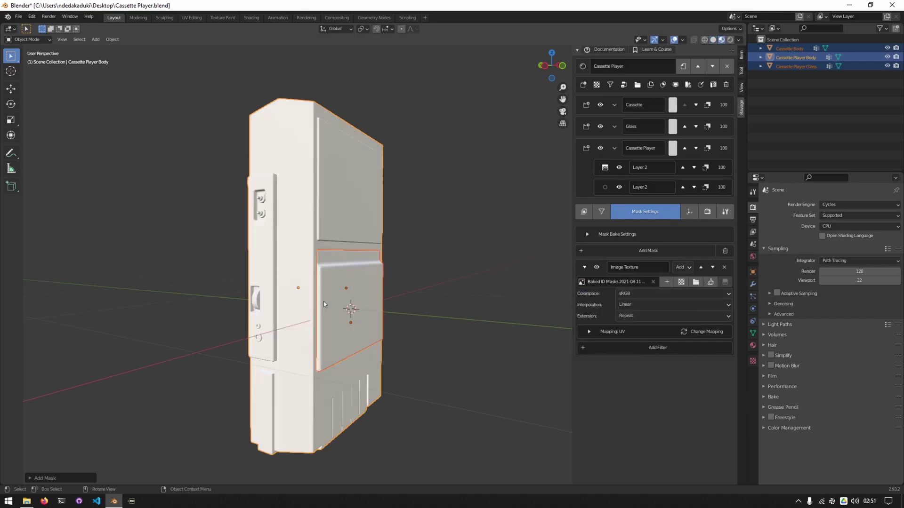
{"action": "middle_click_drag", "start_coordinate": [339, 211], "coordinate": [360, 212]}
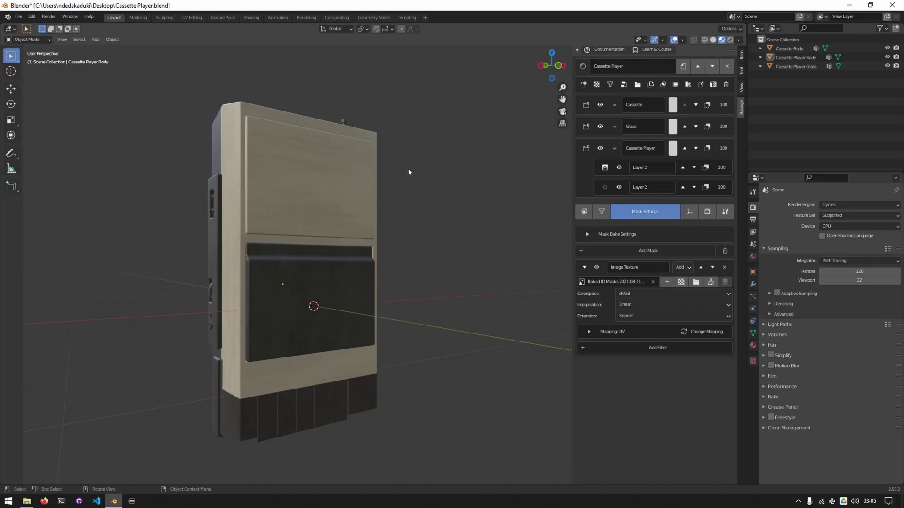
Step: Turn on channel preview and cycle through the Bump and Roughness channels, returning to Base Color
{"action": "key", "text": "alt"}
{"action": "key", "text": "alt+b"}
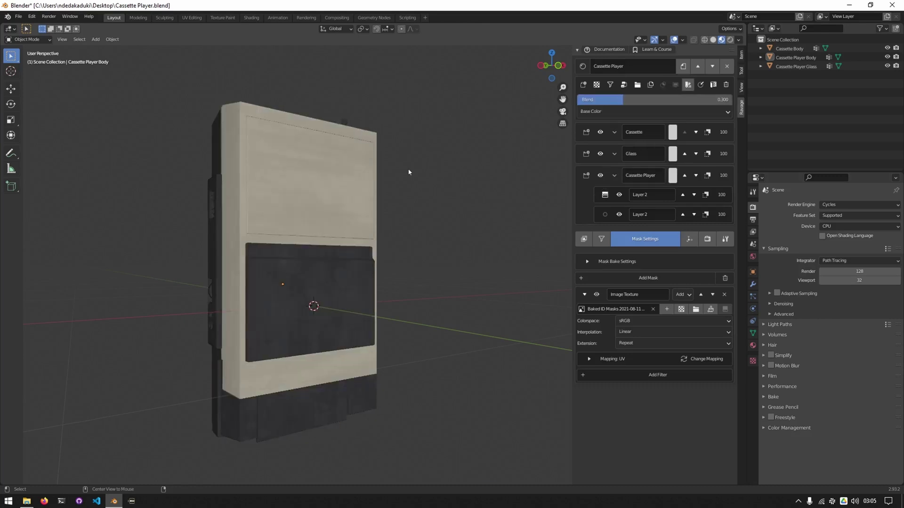
{"action": "scroll", "coordinate": [409, 172], "scroll_direction": "down", "scroll_amount": 4, "text": "alt"}
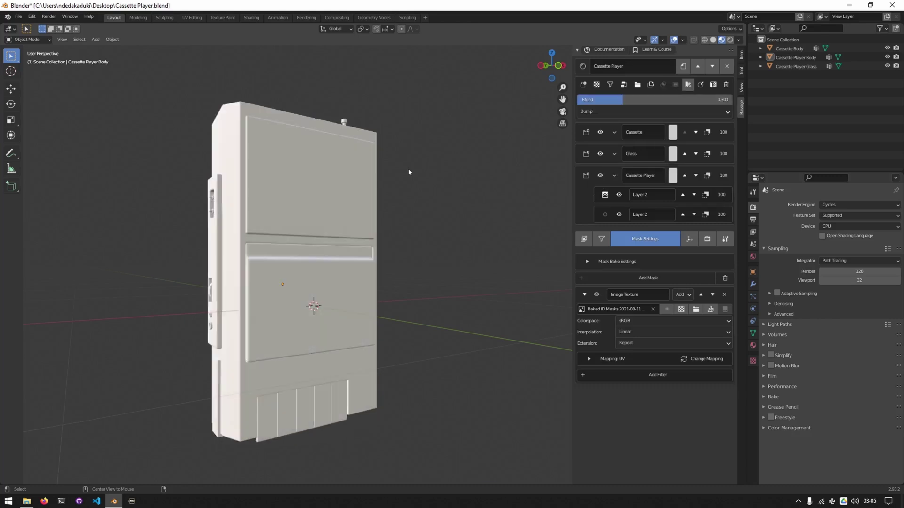
{"action": "scroll", "coordinate": [409, 171], "scroll_direction": "down", "scroll_amount": 1, "text": "alt"}
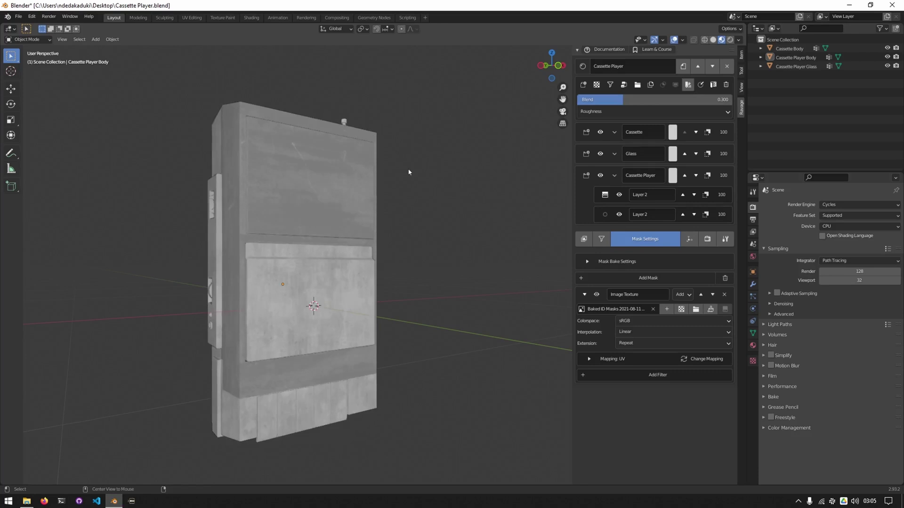
{"action": "scroll", "coordinate": [409, 172], "scroll_direction": "up", "scroll_amount": 5, "text": "alt"}
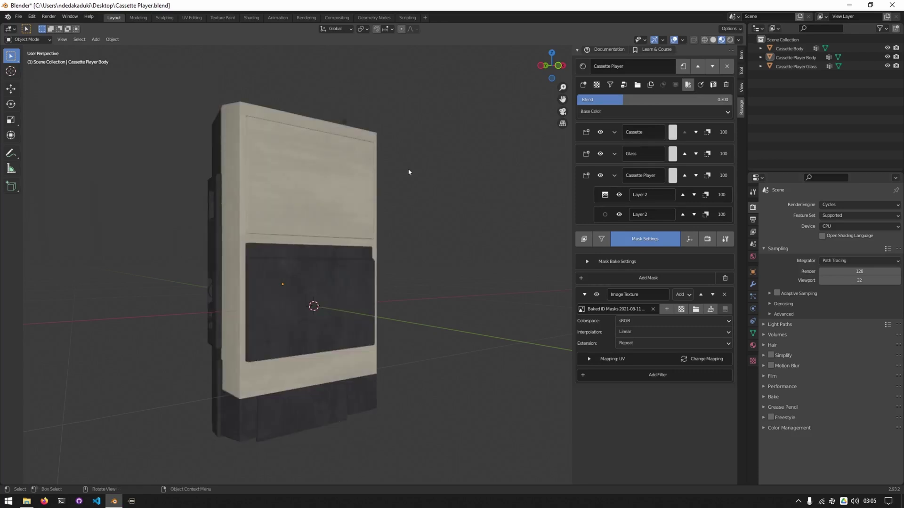
Step: Add a filter layer above the masked texture layer in the Cassette Player folder and open its filter settings
{"action": "left_click", "coordinate": [701, 86]}
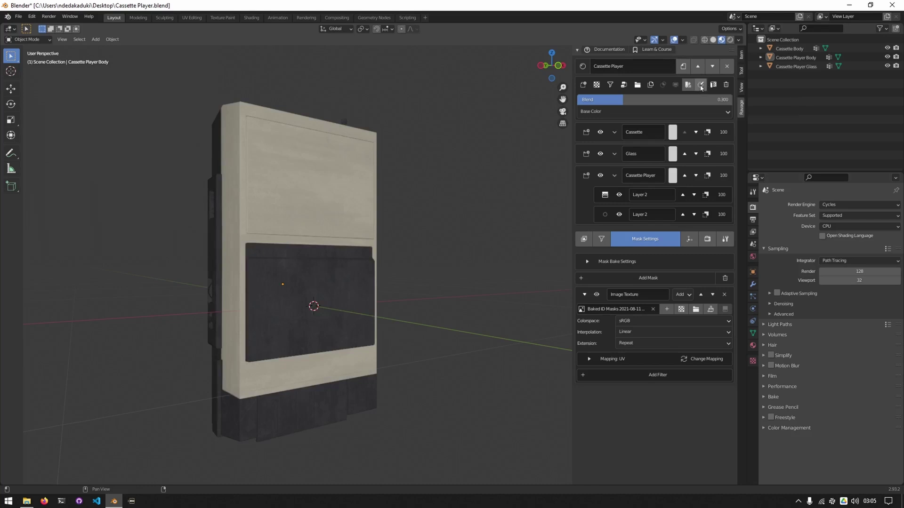
{"action": "left_click", "coordinate": [611, 85]}
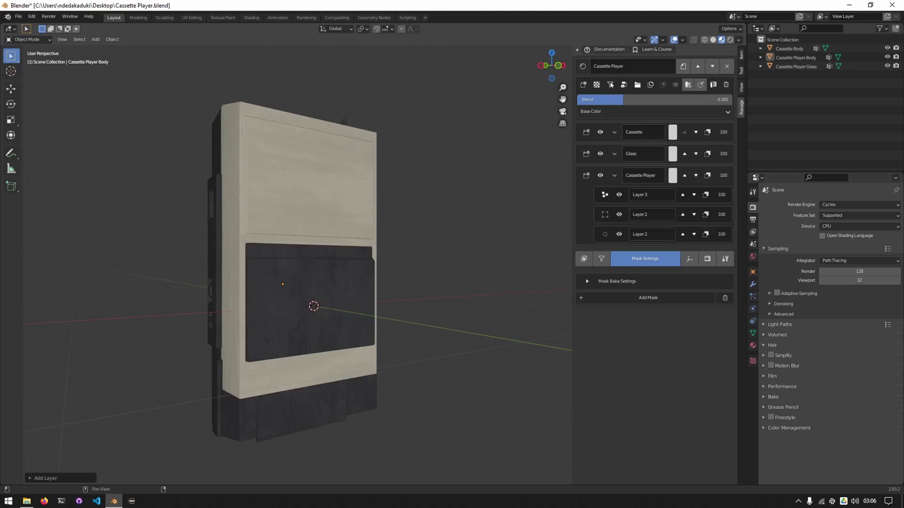
{"action": "left_click", "coordinate": [601, 258]}
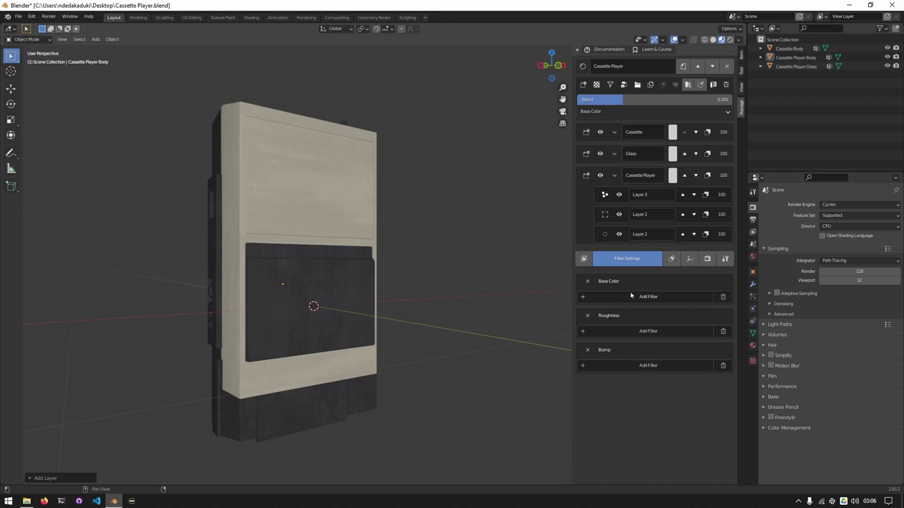
Step: Add a Hue/Sat/Val filter to the filter layer's Base Color channel and set its Value to 0.3
{"action": "left_click", "coordinate": [645, 297]}
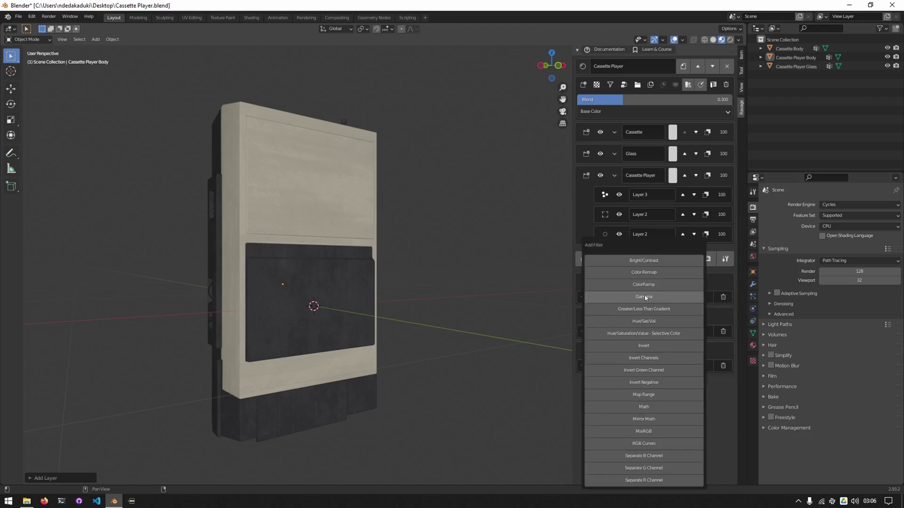
{"action": "left_click", "coordinate": [641, 320]}
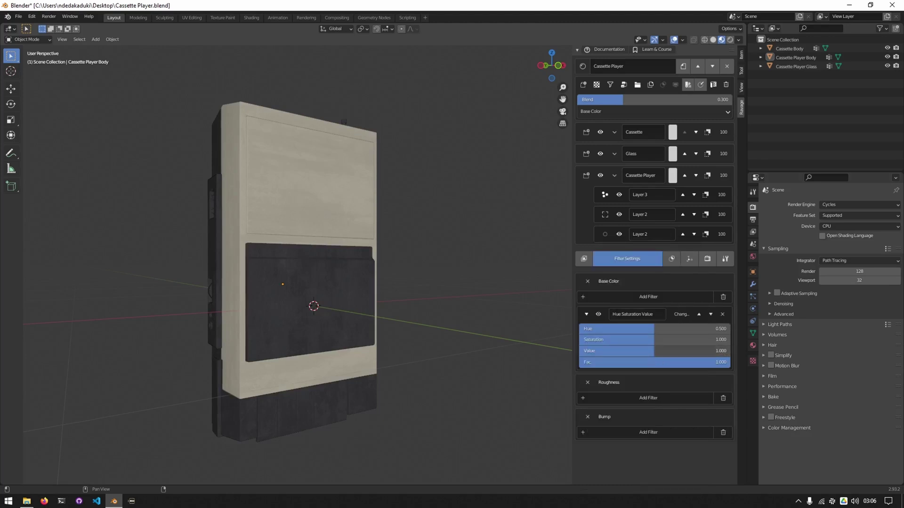
{"action": "left_click_drag", "start_coordinate": [720, 351], "coordinate": [666, 351]}
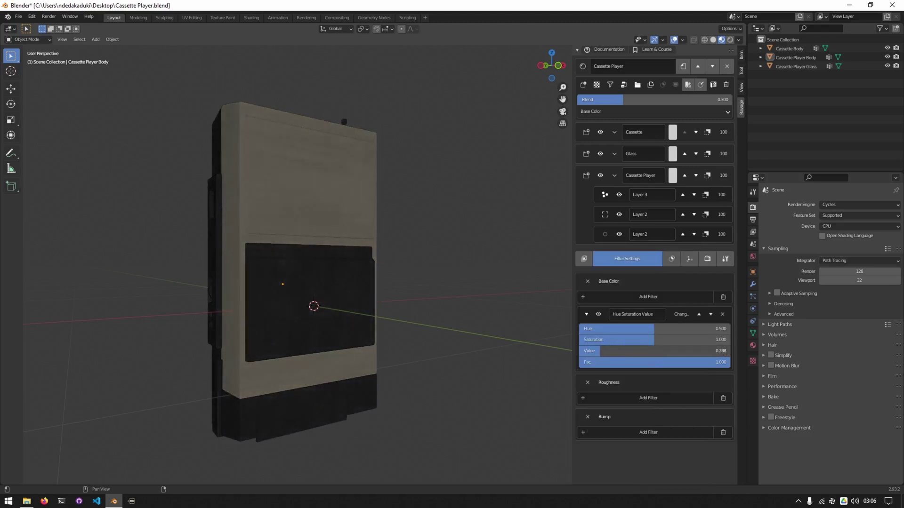
{"action": "left_click", "coordinate": [608, 351]}
{"action": "type", "text": ".3"}
{"action": "key", "text": "Return"}
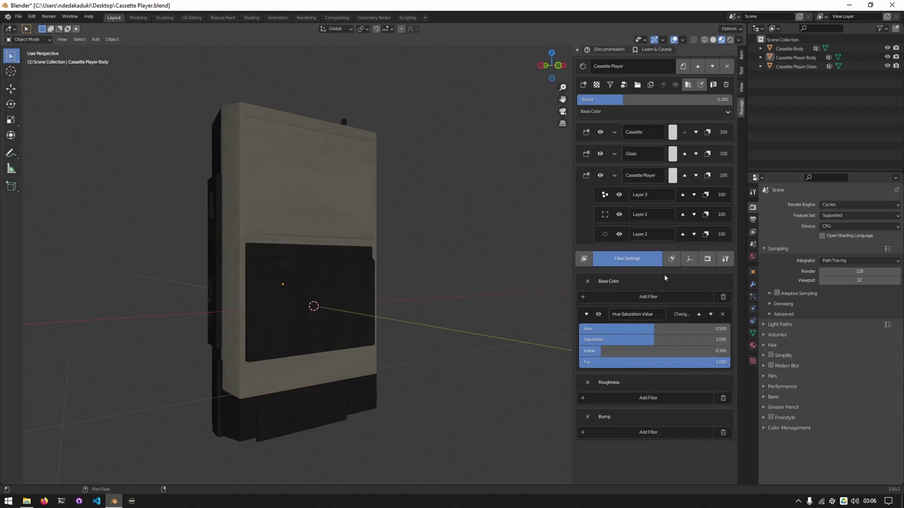
Step: Add an ID Map mask to the filter layer and pick the magenta ID color of the upper front panel
{"action": "left_click", "coordinate": [672, 260]}
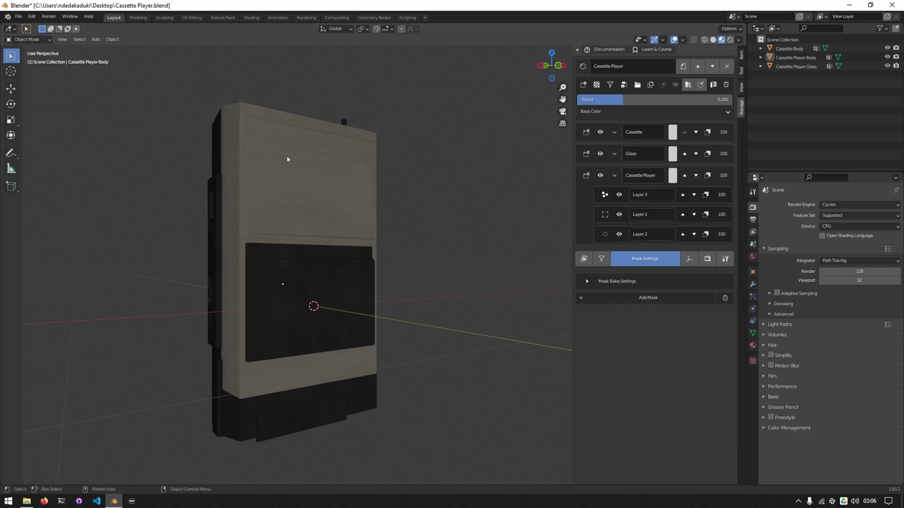
{"action": "left_click", "coordinate": [635, 300]}
{"action": "left_click", "coordinate": [638, 309]}
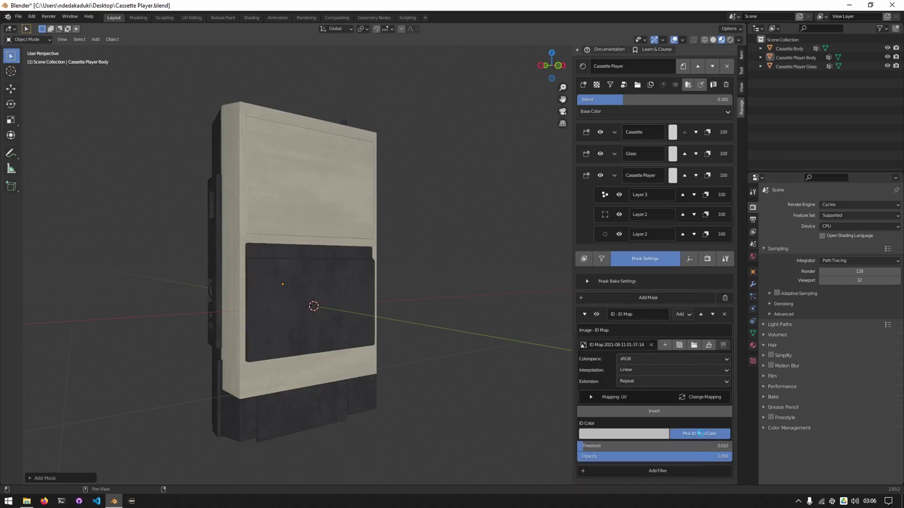
{"action": "left_click", "coordinate": [704, 433]}
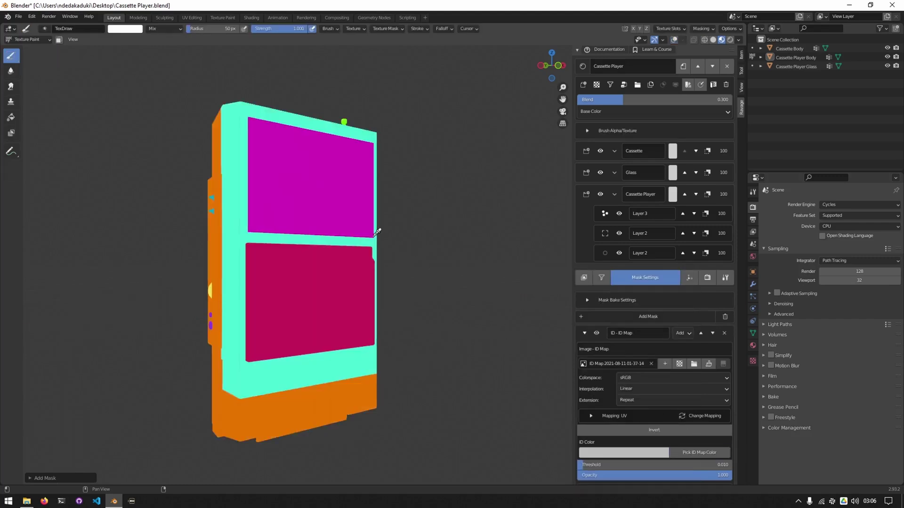
{"action": "left_click", "coordinate": [306, 181]}
{"action": "left_click", "coordinate": [306, 181]}
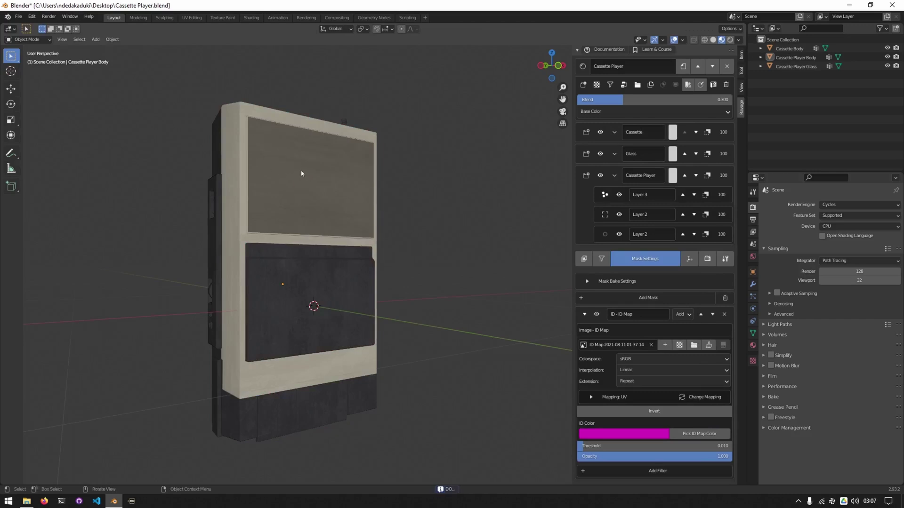
Step: Add an empty Image mask above the ID Map mask and check the upper panel in front view
{"action": "key", "text": "KP_1"}
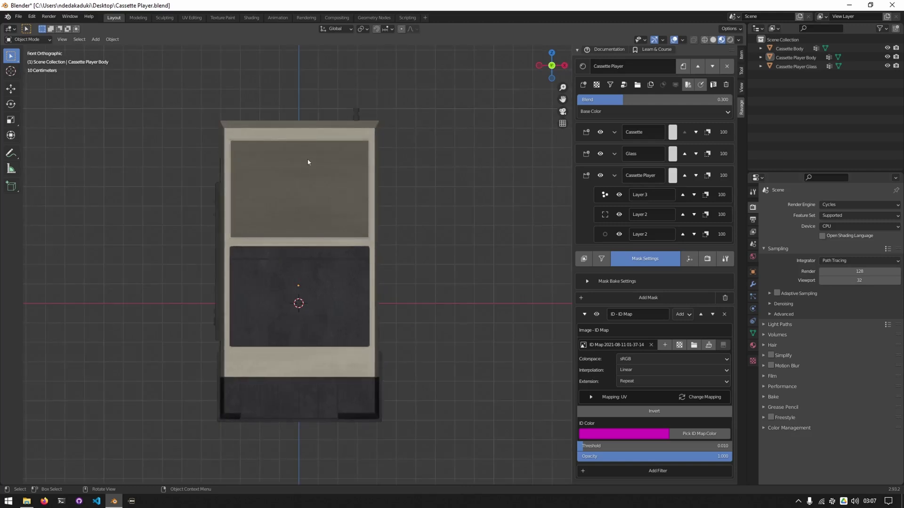
{"action": "scroll", "coordinate": [298, 131], "scroll_direction": "up", "scroll_amount": 3}
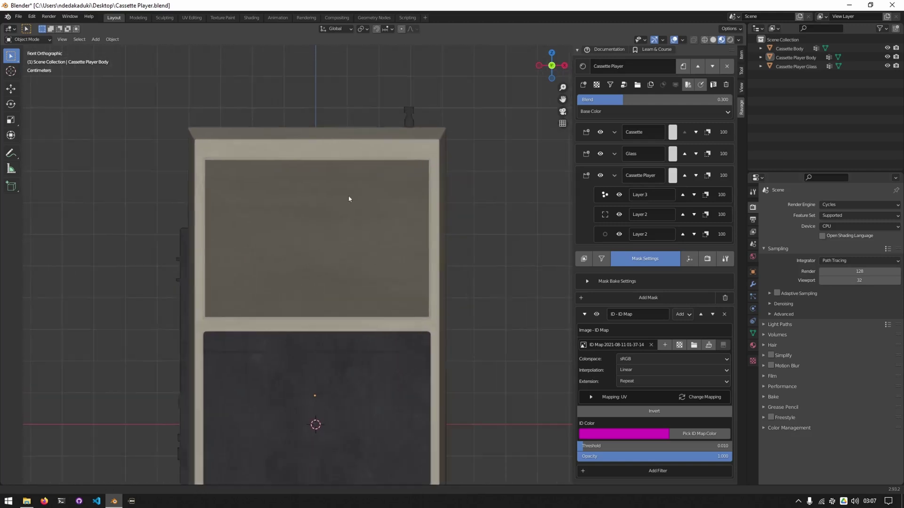
{"action": "scroll", "coordinate": [349, 198], "scroll_direction": "up", "scroll_amount": 3}
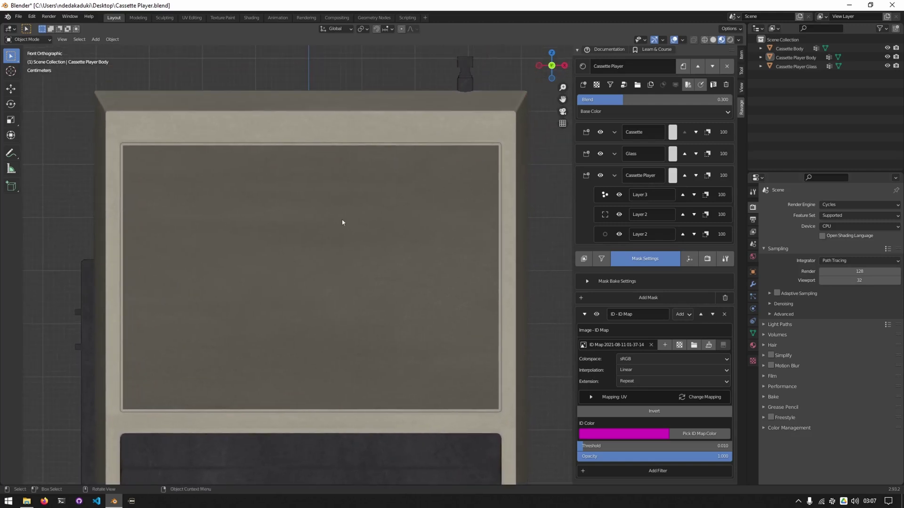
{"action": "left_click", "coordinate": [584, 315]}
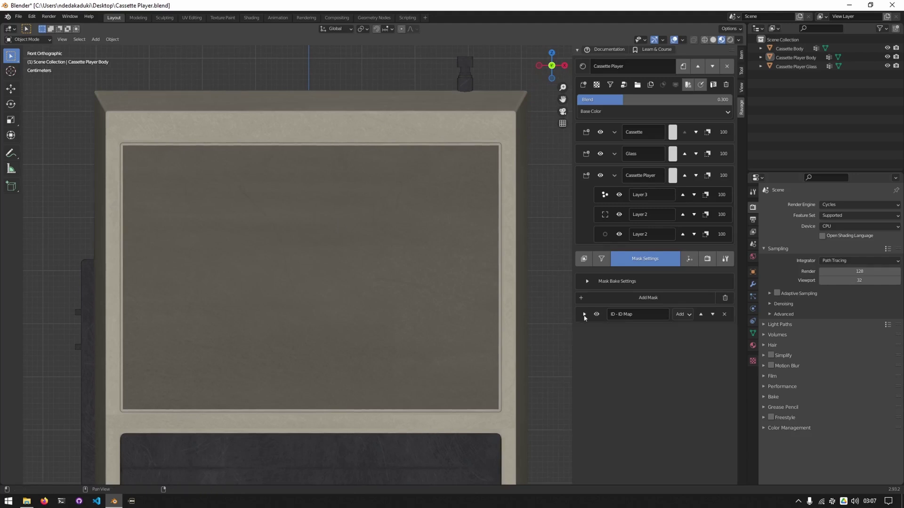
{"action": "left_click", "coordinate": [653, 298]}
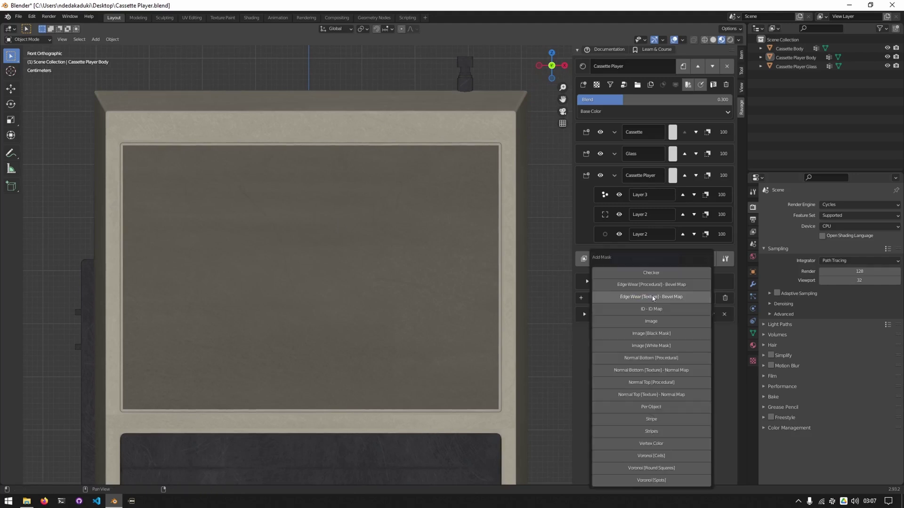
{"action": "left_click", "coordinate": [653, 321]}
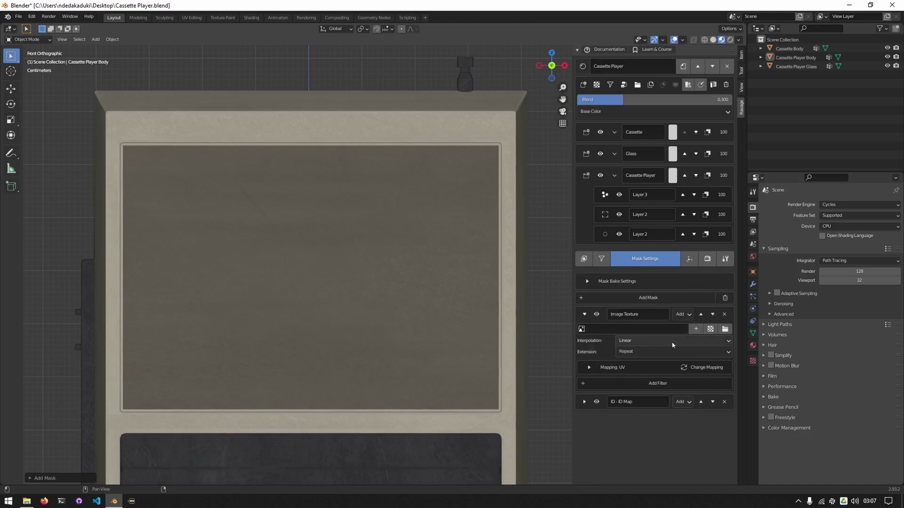
{"action": "left_click", "coordinate": [697, 331]}
{"action": "scroll", "coordinate": [694, 234], "scroll_direction": "down", "scroll_amount": 2}
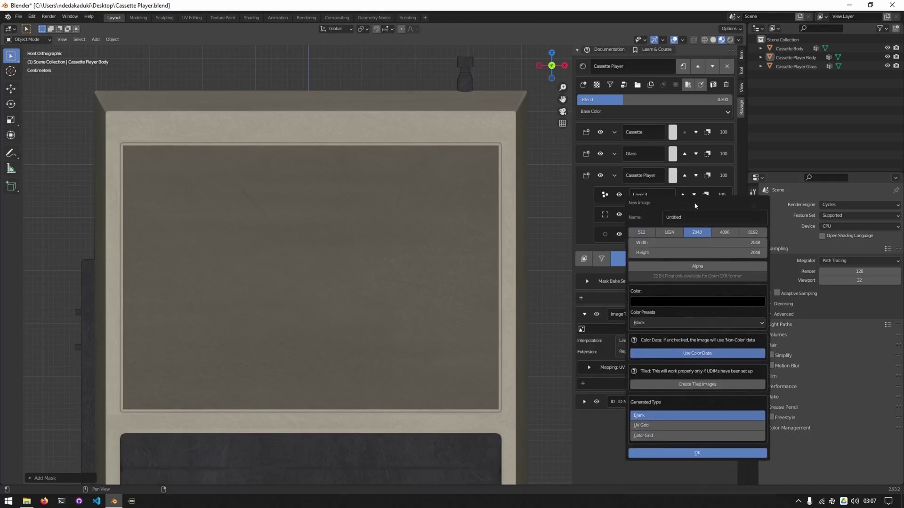
{"action": "key", "text": "Escape"}
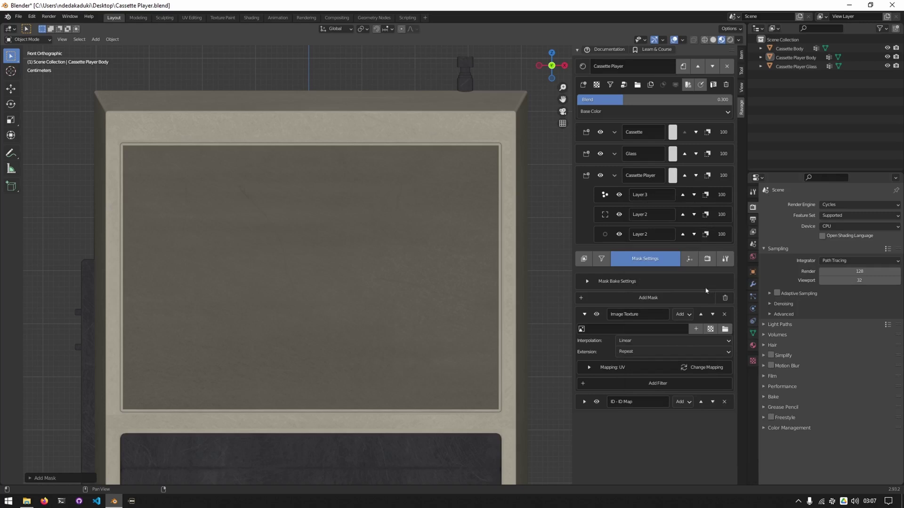
Step: Load the blurred big circle alpha from the texture library into the image mask
{"action": "left_click", "coordinate": [711, 330]}
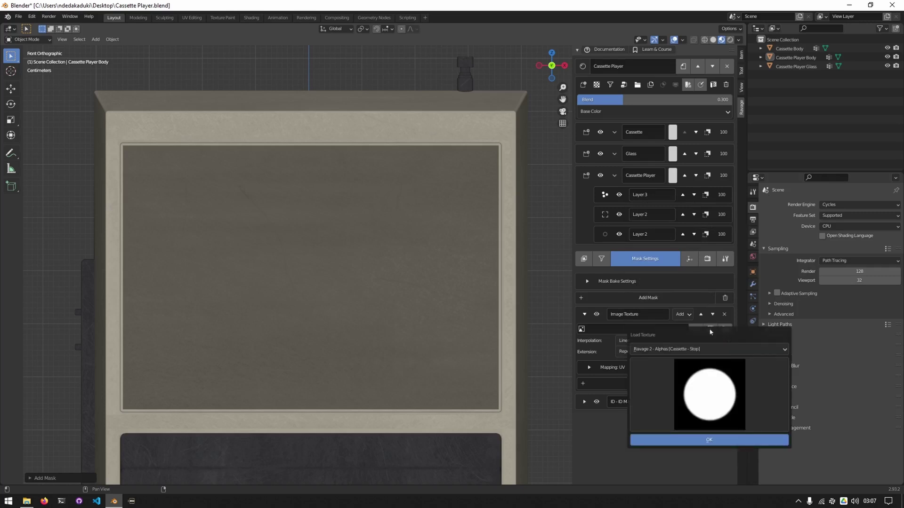
{"action": "left_click_drag", "start_coordinate": [710, 333], "coordinate": [691, 284]}
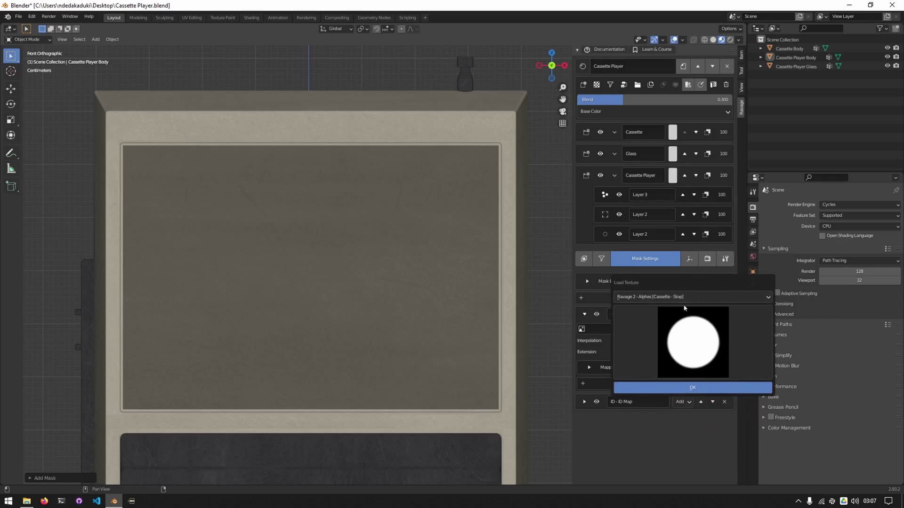
{"action": "left_click", "coordinate": [678, 342]}
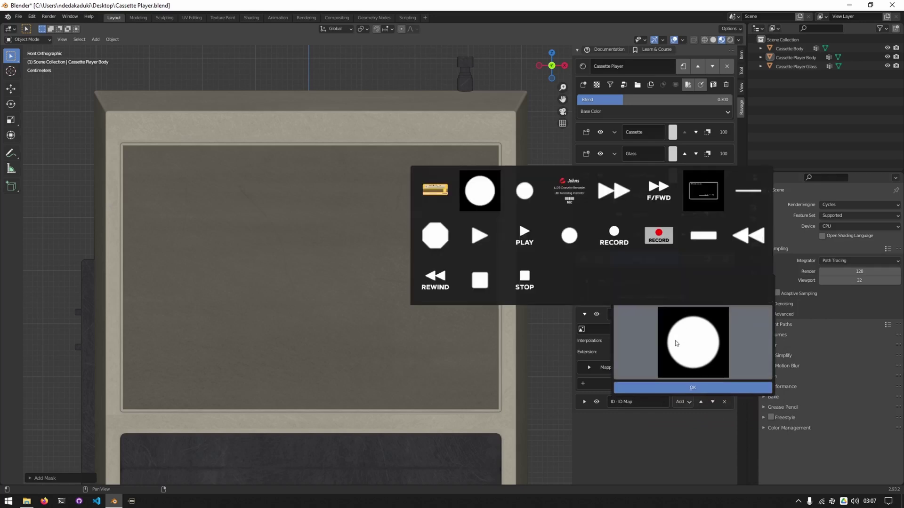
{"action": "left_click", "coordinate": [480, 200]}
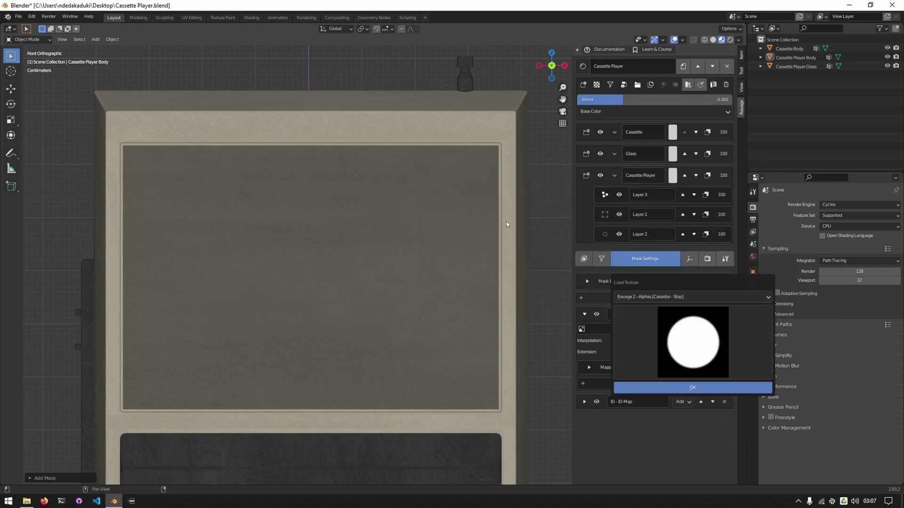
{"action": "left_click", "coordinate": [664, 388]}
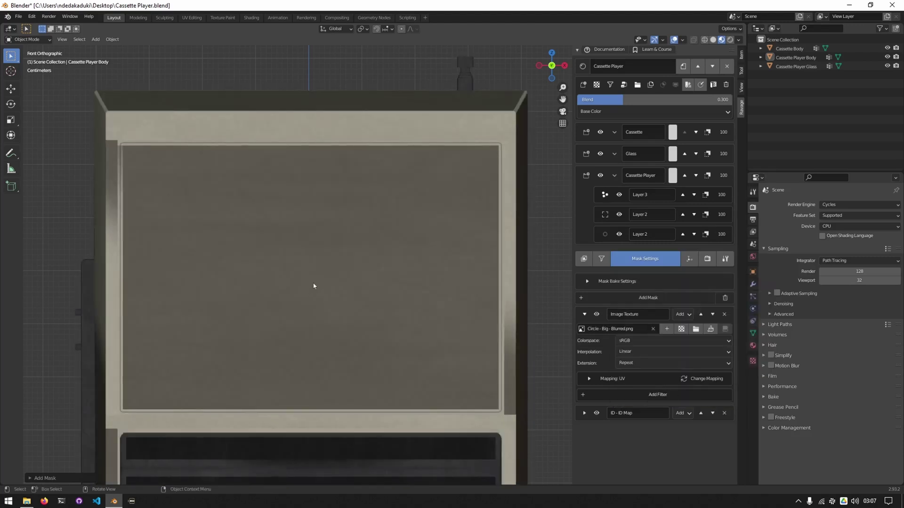
Step: Move the image mask below the ID Map mask and set the ID Map mask's blending to Multiply
{"action": "scroll", "coordinate": [313, 286], "scroll_direction": "down", "scroll_amount": 6}
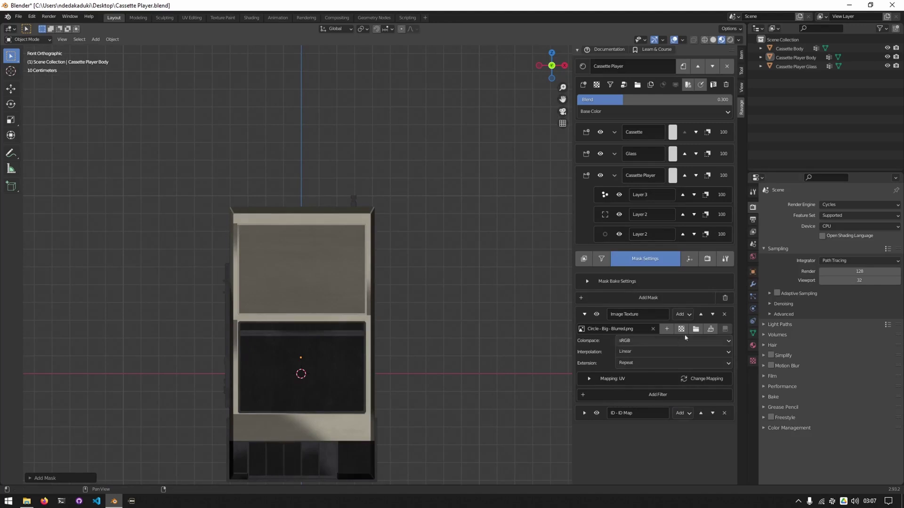
{"action": "left_click", "coordinate": [713, 315]}
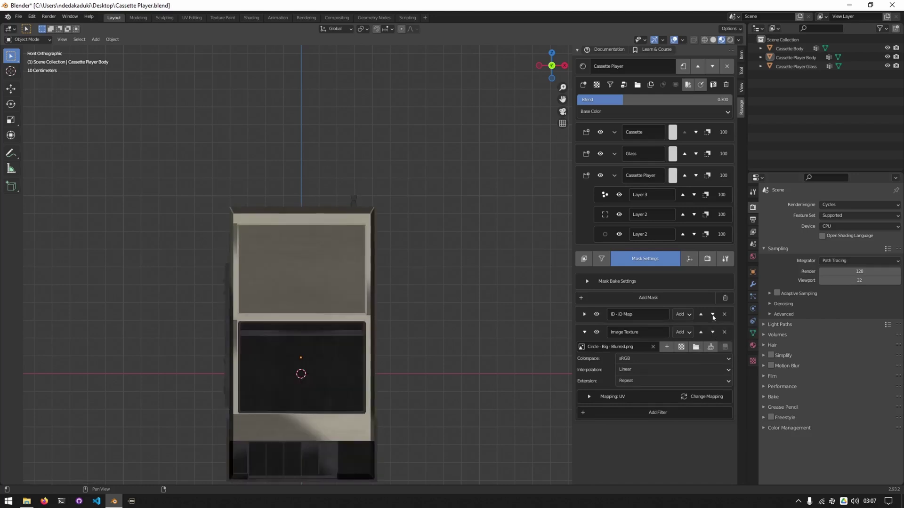
{"action": "left_click", "coordinate": [683, 314]}
{"action": "left_click", "coordinate": [684, 280]}
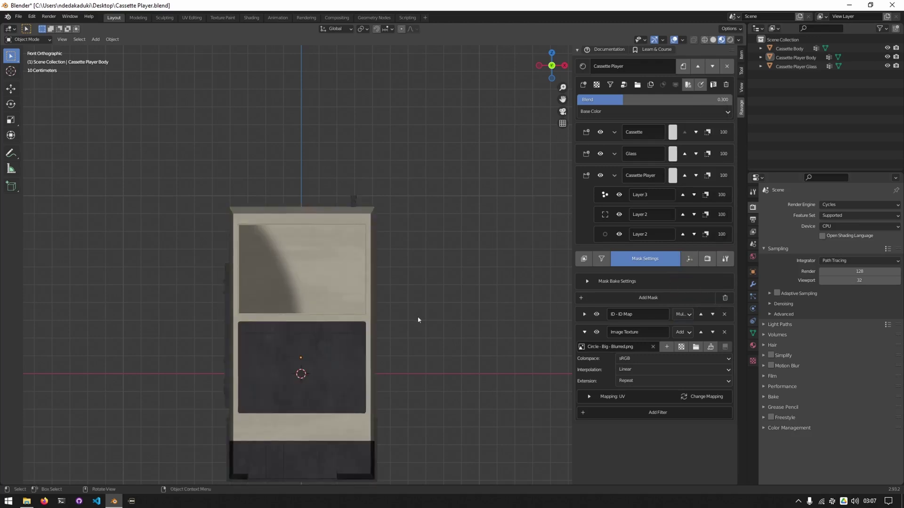
Step: Change the circle mask's mapping to Object coordinates and set its scale to 50 on all axes
{"action": "scroll", "coordinate": [418, 320], "scroll_direction": "up", "scroll_amount": 3}
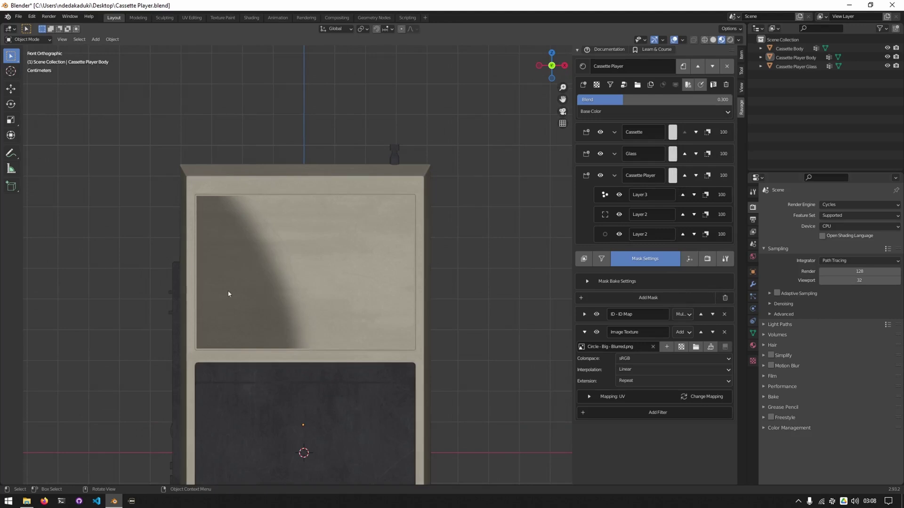
{"action": "left_click", "coordinate": [704, 398]}
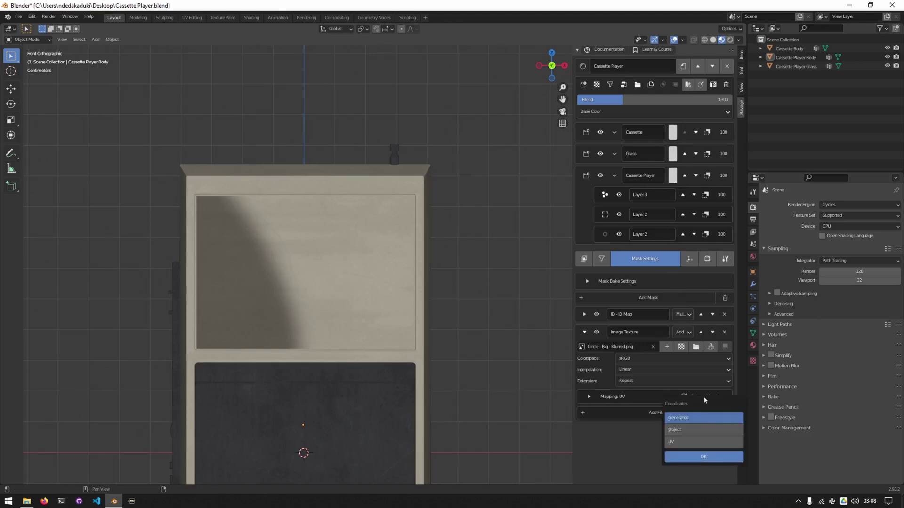
{"action": "left_click", "coordinate": [696, 458]}
{"action": "left_click_drag", "start_coordinate": [691, 457], "coordinate": [705, 469]}
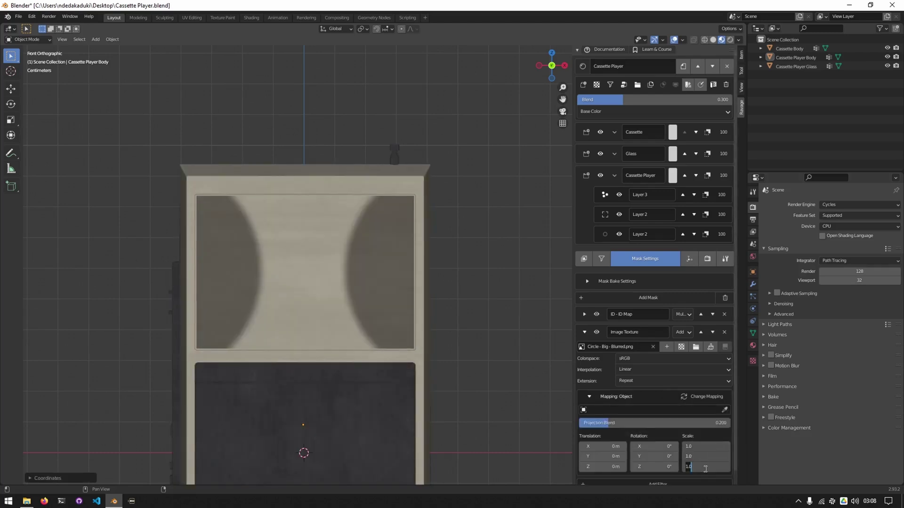
{"action": "type", "text": "50"}
{"action": "key", "text": "Return"}
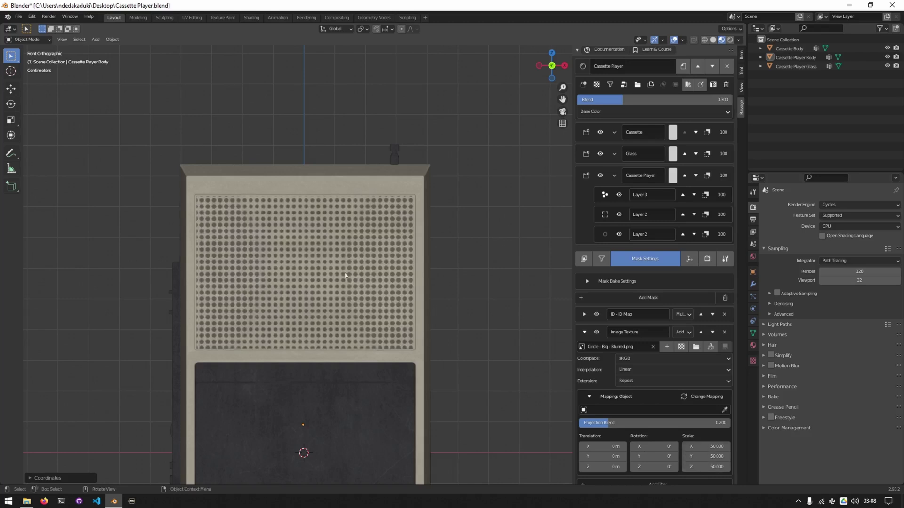
Step: Align the dot pattern within the speaker panel with translation X 0.196 m, Z -0.168 m and a uniform scale of 49.76
{"action": "scroll", "coordinate": [305, 255], "scroll_direction": "up", "scroll_amount": 4}
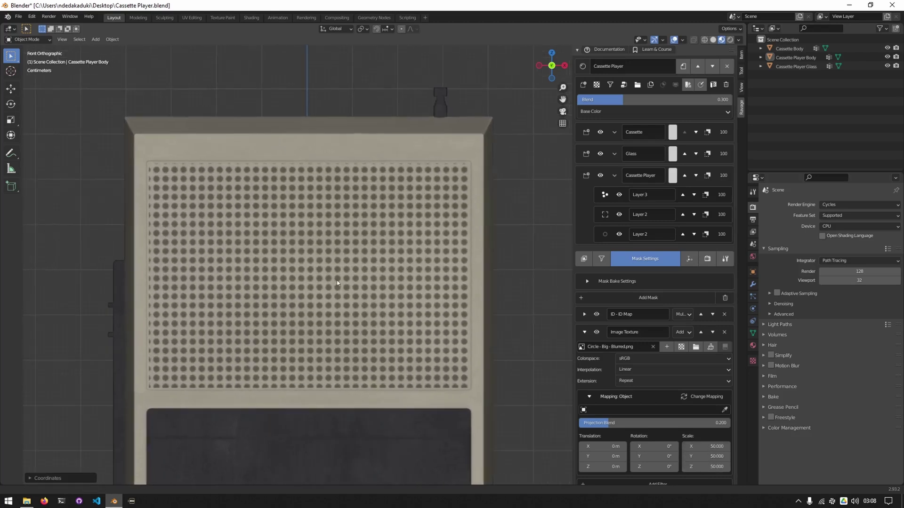
{"action": "scroll", "coordinate": [343, 266], "scroll_direction": "up", "scroll_amount": 1}
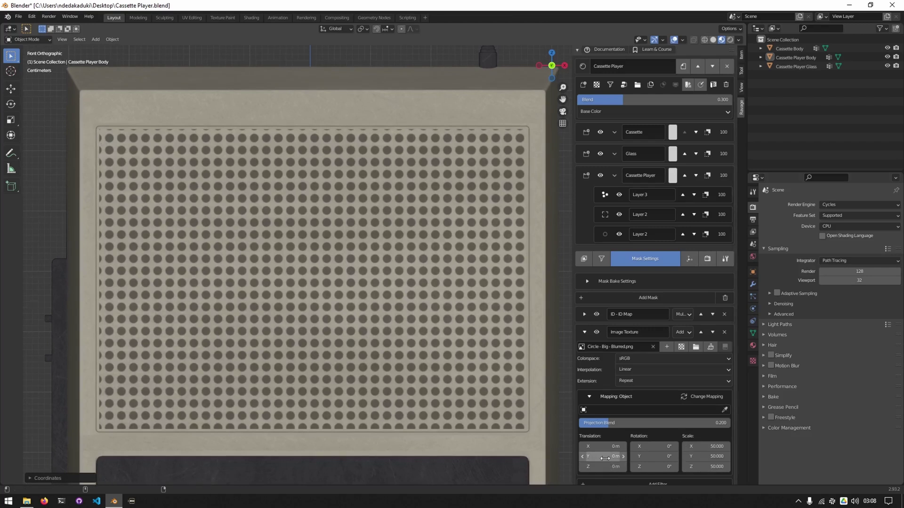
{"action": "left_click_drag", "start_coordinate": [605, 446], "coordinate": [652, 446]}
{"action": "left_click_drag", "start_coordinate": [607, 465], "coordinate": [589, 466]}
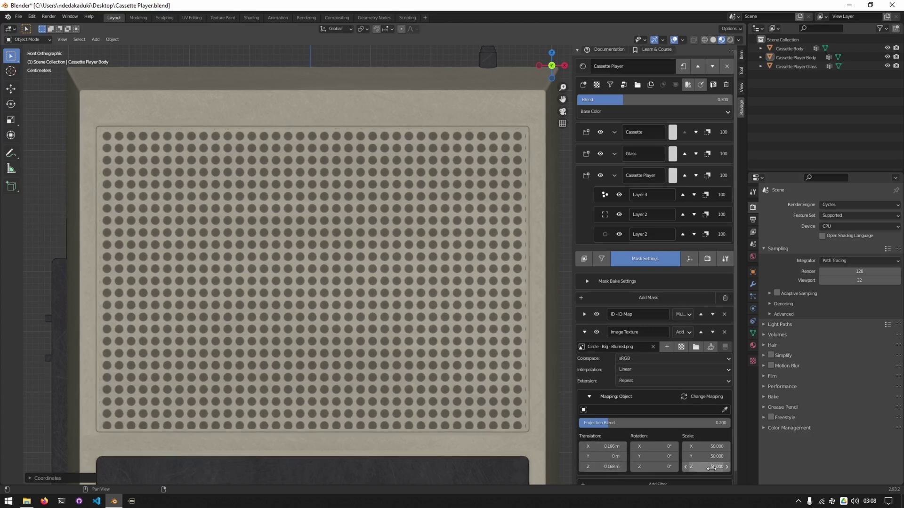
{"action": "left_click_drag", "start_coordinate": [706, 466], "coordinate": [699, 447]}
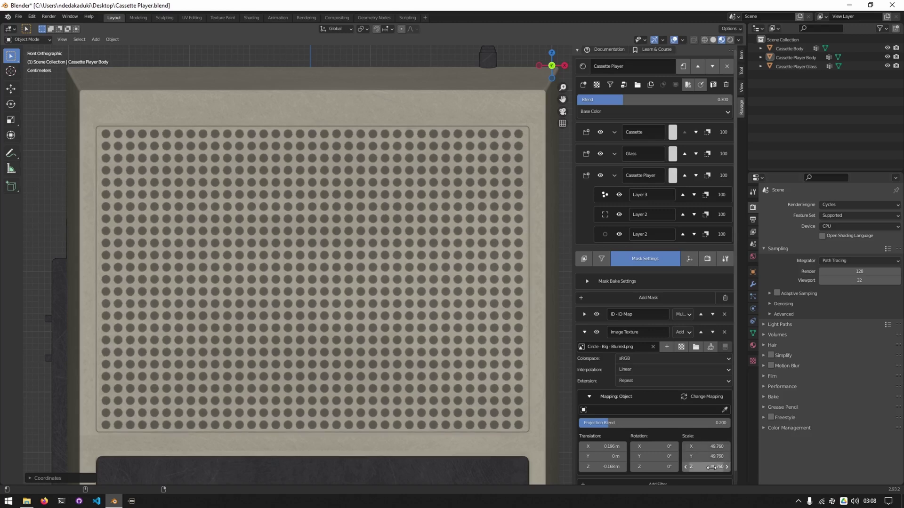
{"action": "left_click", "coordinate": [584, 332]}
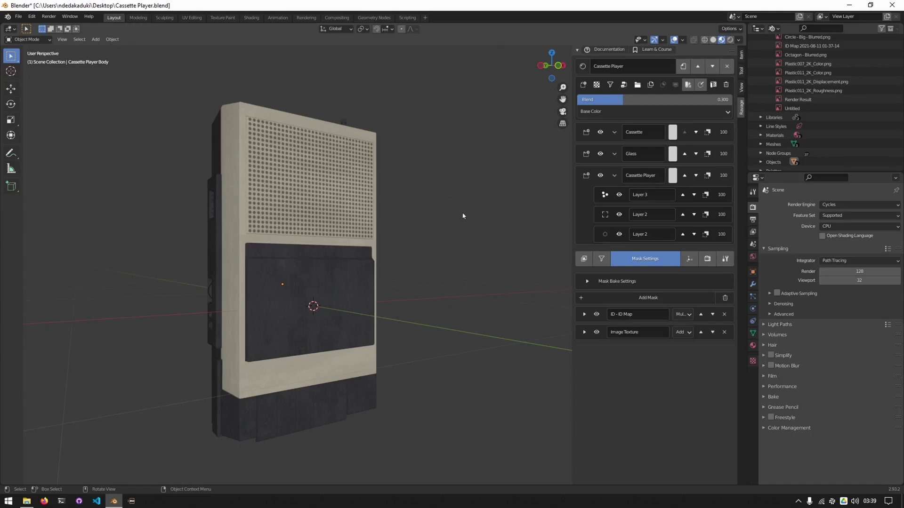
Step: Add a MixRGB filter with a second input image to the Base Color channel of the speaker dot layer
{"action": "left_click", "coordinate": [584, 258]}
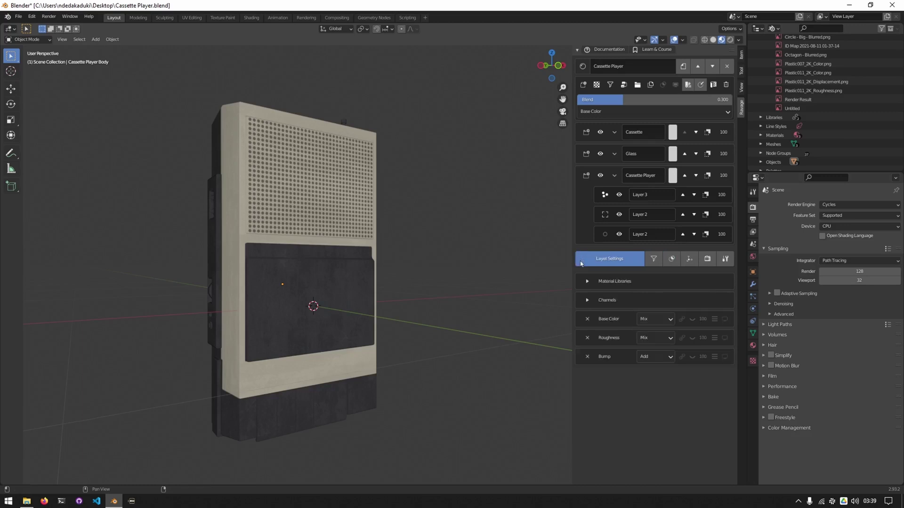
{"action": "left_click", "coordinate": [604, 320]}
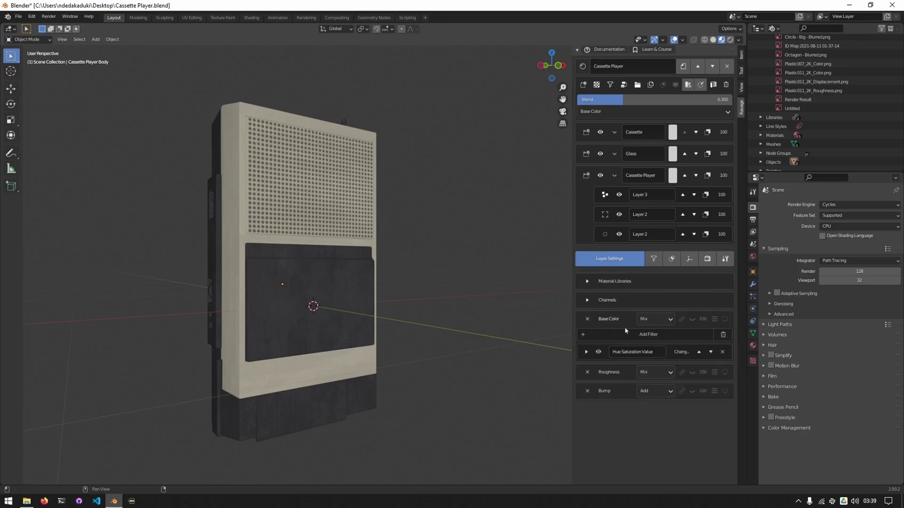
{"action": "left_click", "coordinate": [641, 334]}
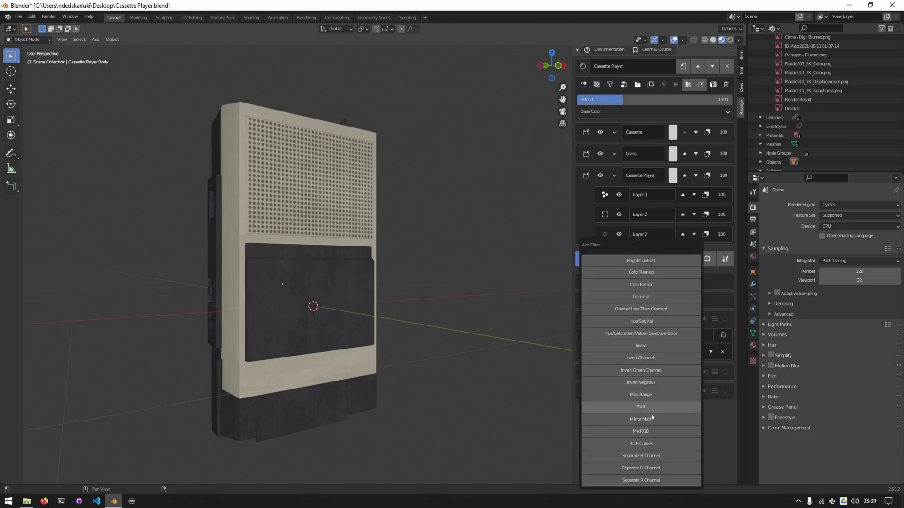
{"action": "left_click", "coordinate": [650, 429]}
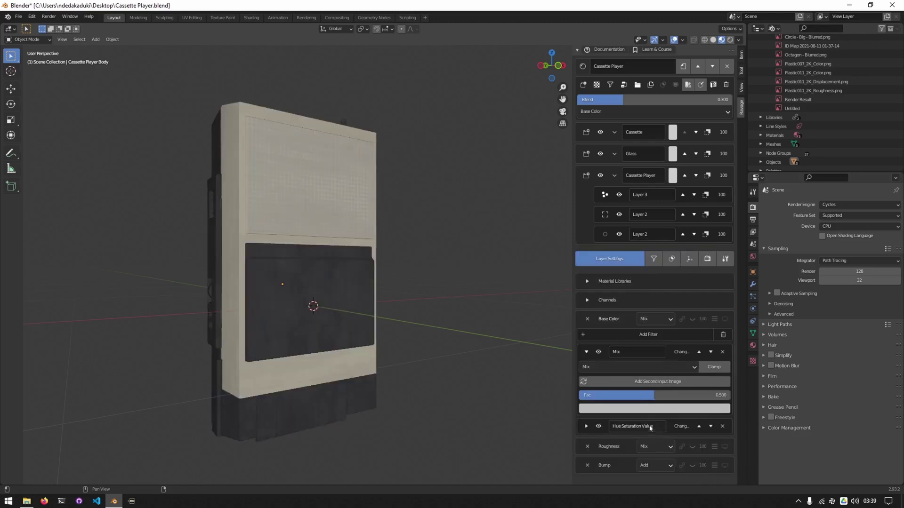
{"action": "left_click", "coordinate": [657, 381]}
{"action": "scroll", "coordinate": [658, 384], "scroll_direction": "down", "scroll_amount": 2}
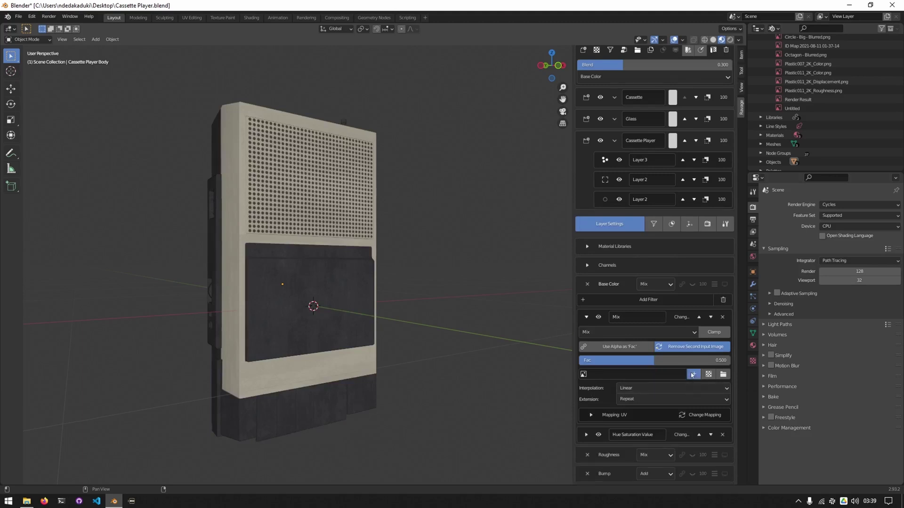
Step: Create a blank black 2048 image named Speaker Detail as the Mix filter's second input
{"action": "left_click", "coordinate": [693, 376]}
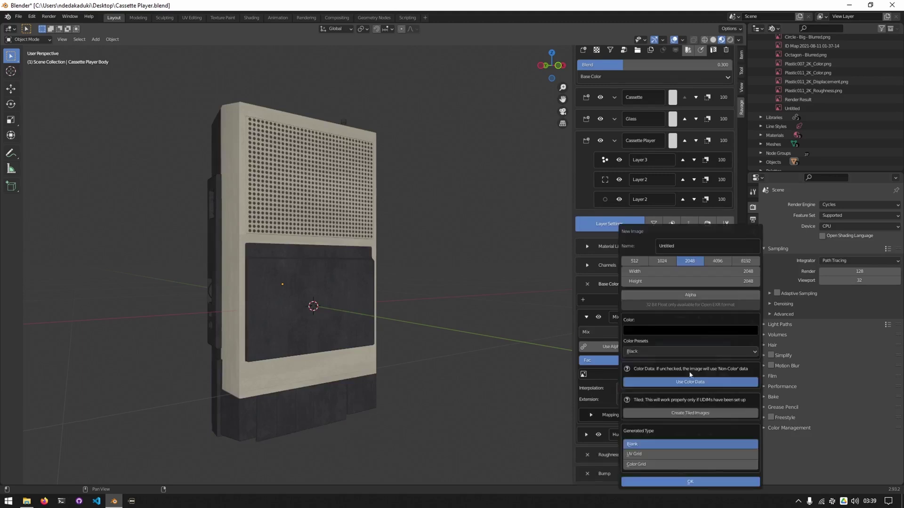
{"action": "left_click", "coordinate": [676, 245]}
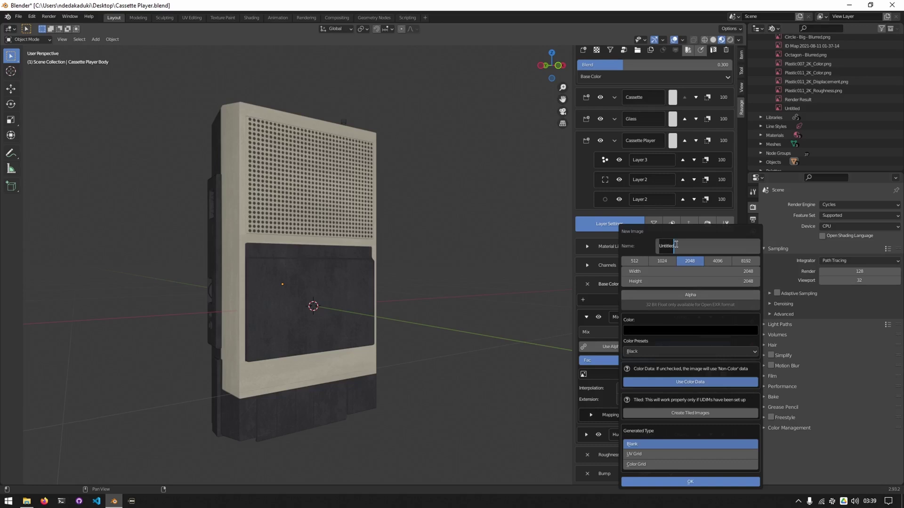
{"action": "type", "text": "Speaker Detail"}
{"action": "key", "text": "Return"}
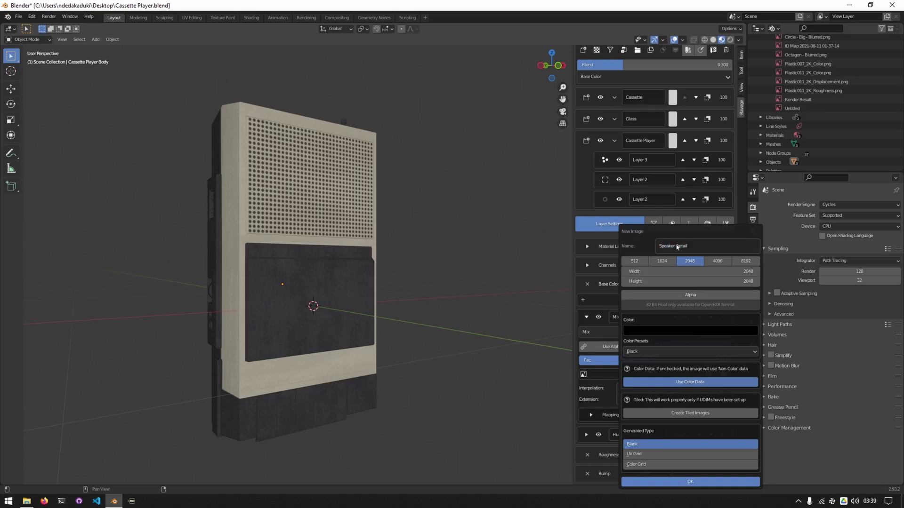
{"action": "left_click", "coordinate": [693, 481]}
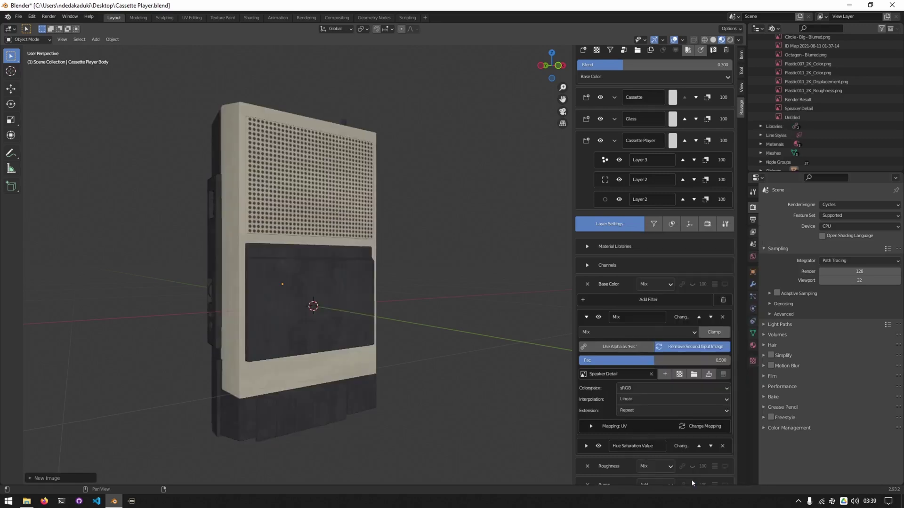
Step: Start texture painting on the Speaker Detail image and check the brush alpha settings
{"action": "left_click", "coordinate": [709, 374]}
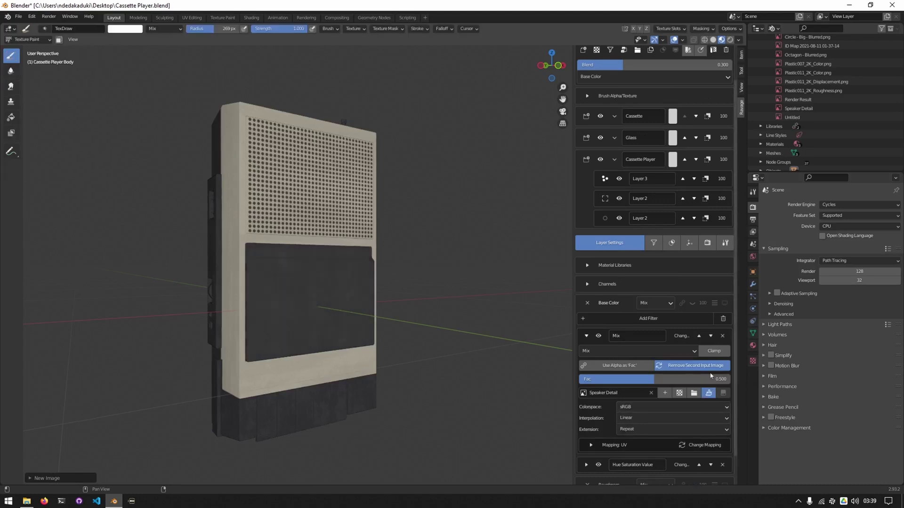
{"action": "left_click", "coordinate": [625, 98]}
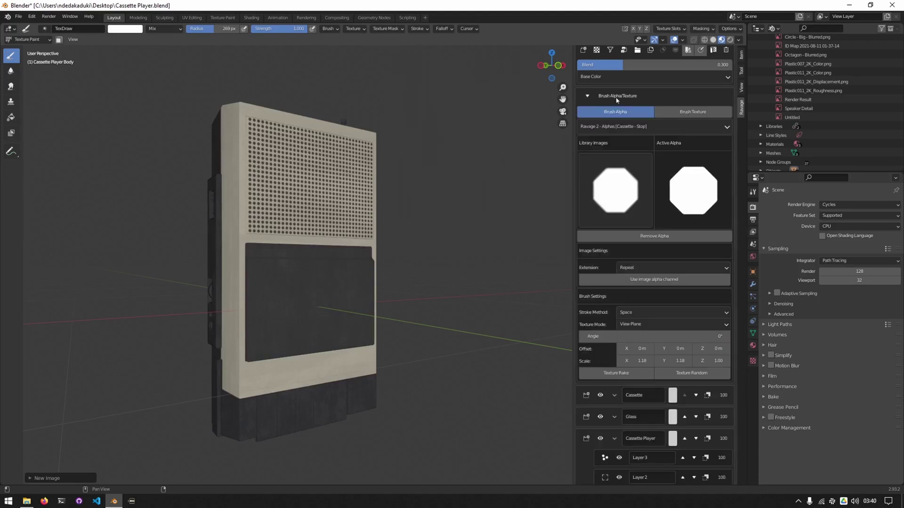
{"action": "right_click", "coordinate": [296, 225]}
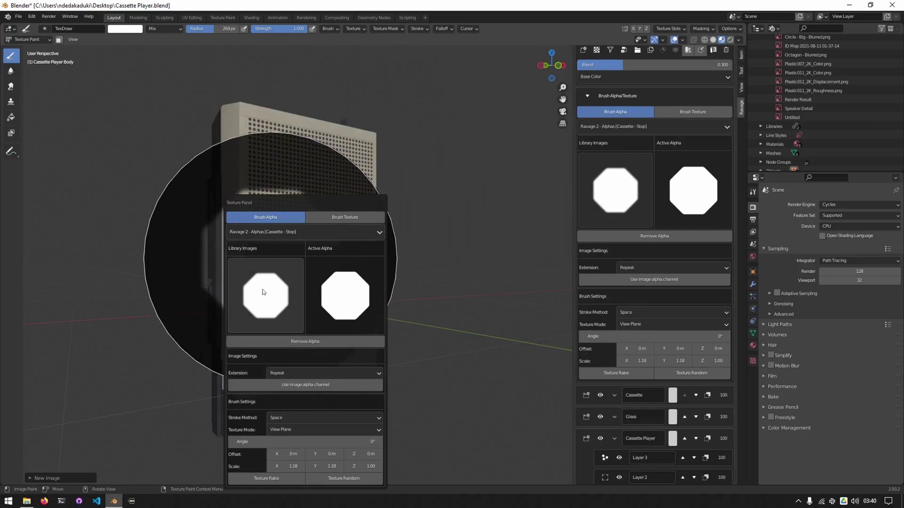
{"action": "key", "text": "Escape"}
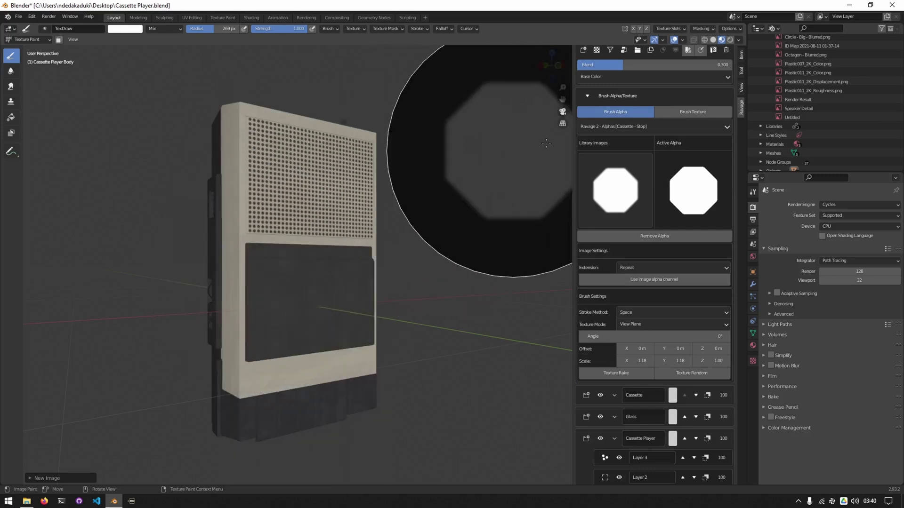
{"action": "left_click", "coordinate": [629, 99]}
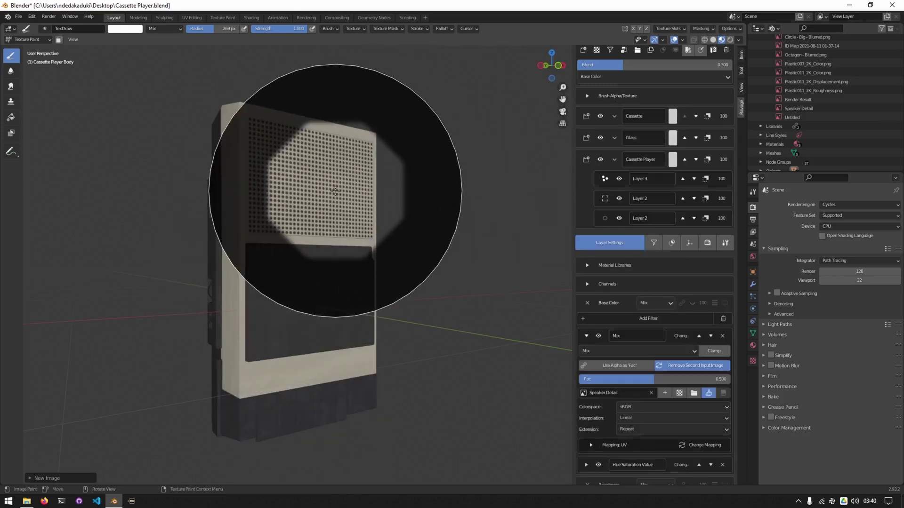
Step: Load the Octagon - Blurred alpha from the texture library into the brush, facing the speaker grille from the front
{"action": "key", "text": "KP_1"}
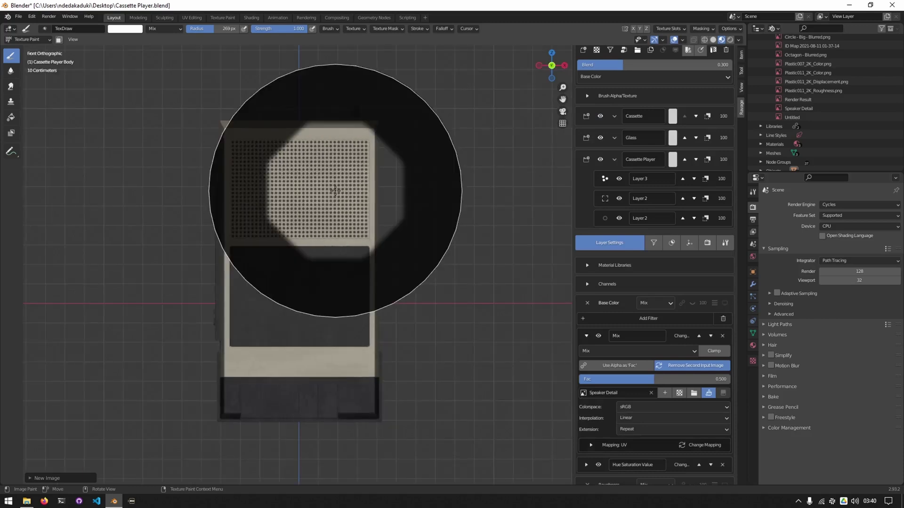
{"action": "scroll", "coordinate": [335, 190], "scroll_direction": "up", "scroll_amount": 4}
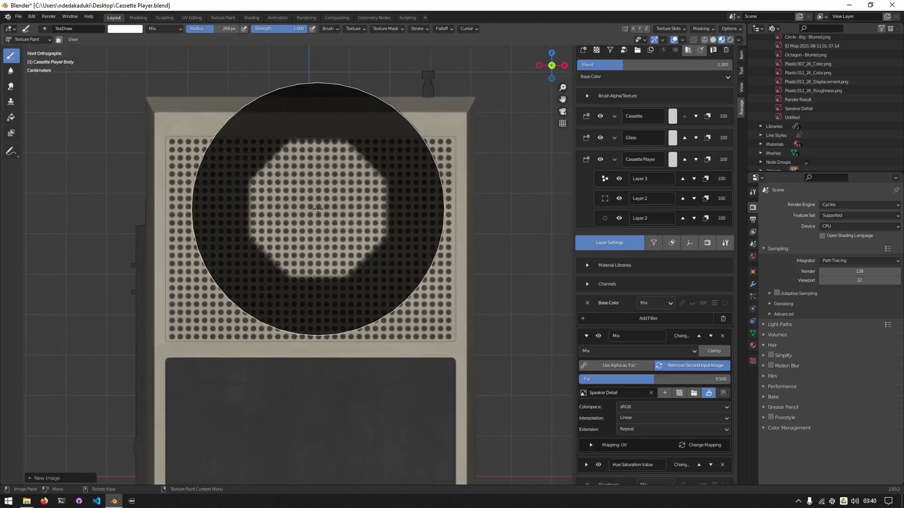
{"action": "scroll", "coordinate": [317, 209], "scroll_direction": "down", "scroll_amount": 1}
{"action": "key", "text": "shift+t"}
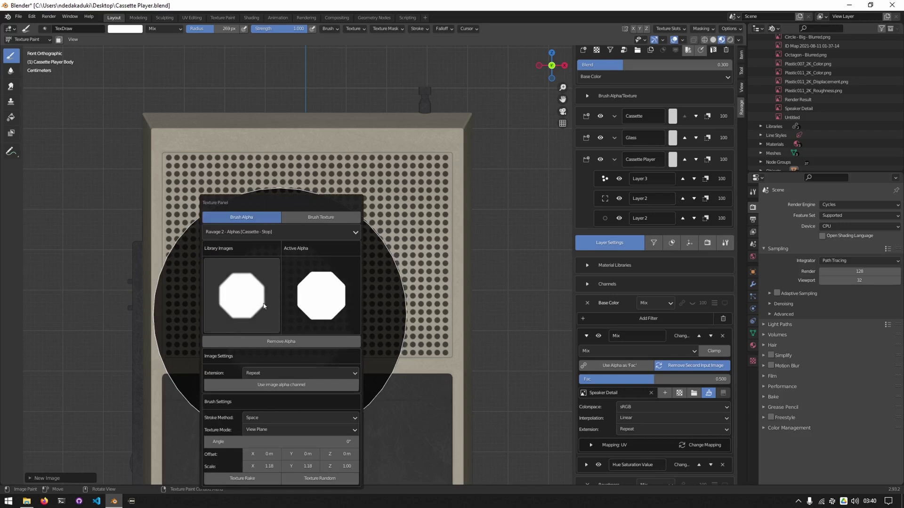
{"action": "left_click", "coordinate": [264, 306]}
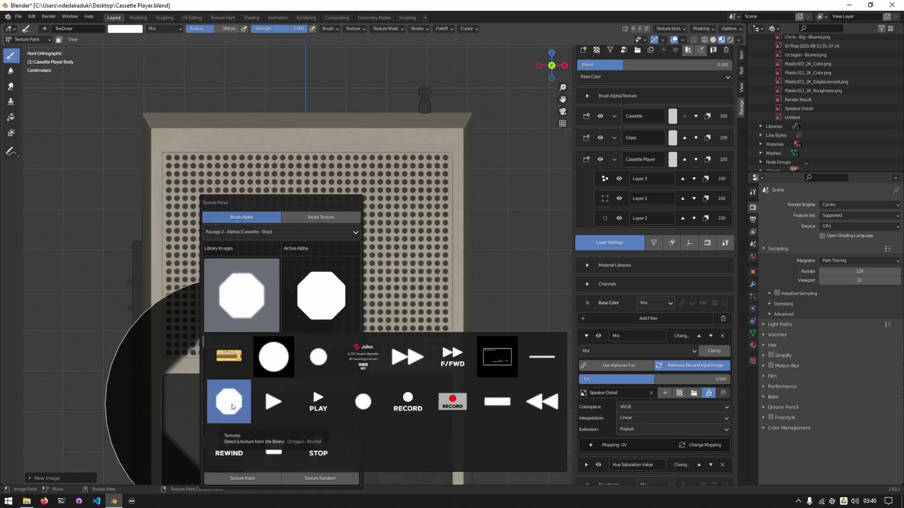
{"action": "left_click", "coordinate": [232, 407]}
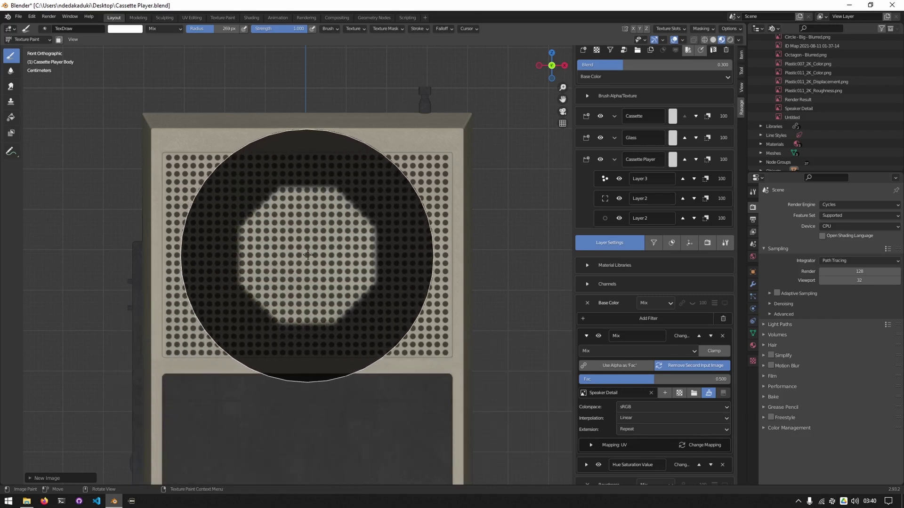
Step: Stamp one white octagon in the middle of the speaker grille with a brush radius of about 346 px, and return to Object Mode
{"action": "key", "text": "f"}
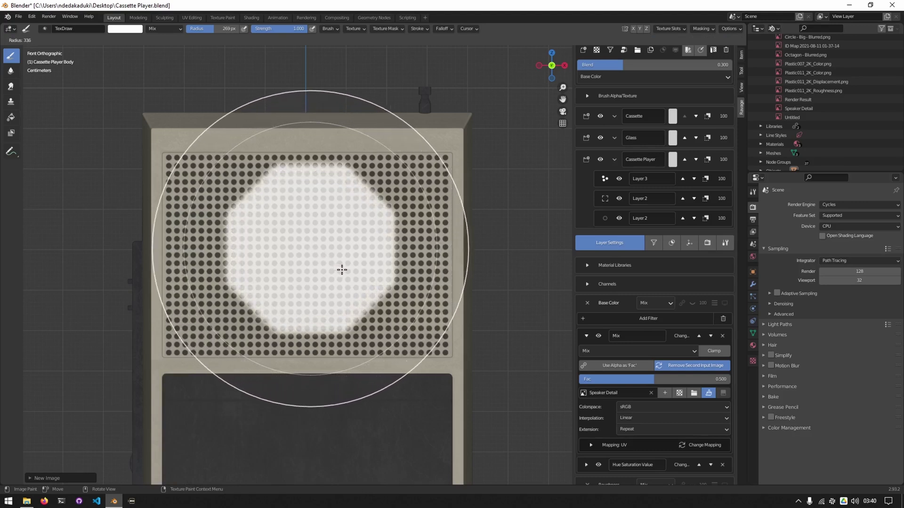
{"action": "left_click", "coordinate": [347, 273]}
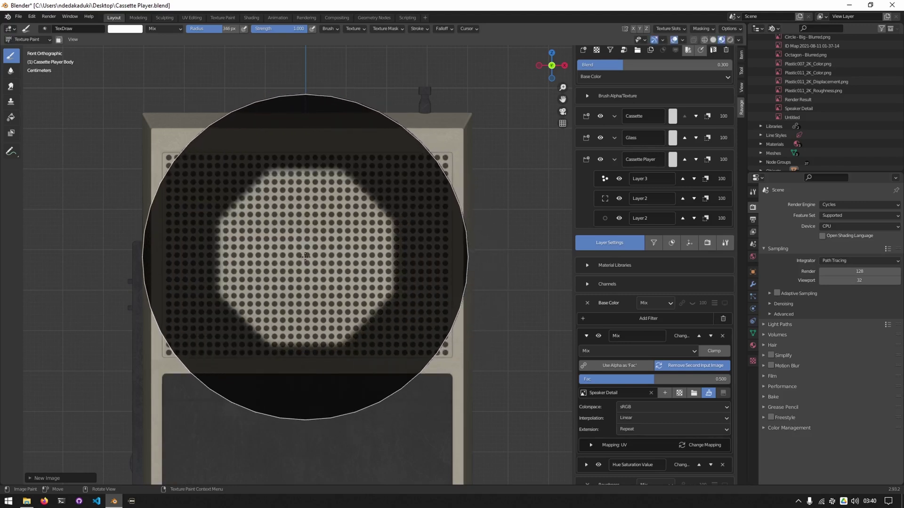
{"action": "left_click", "coordinate": [305, 256]}
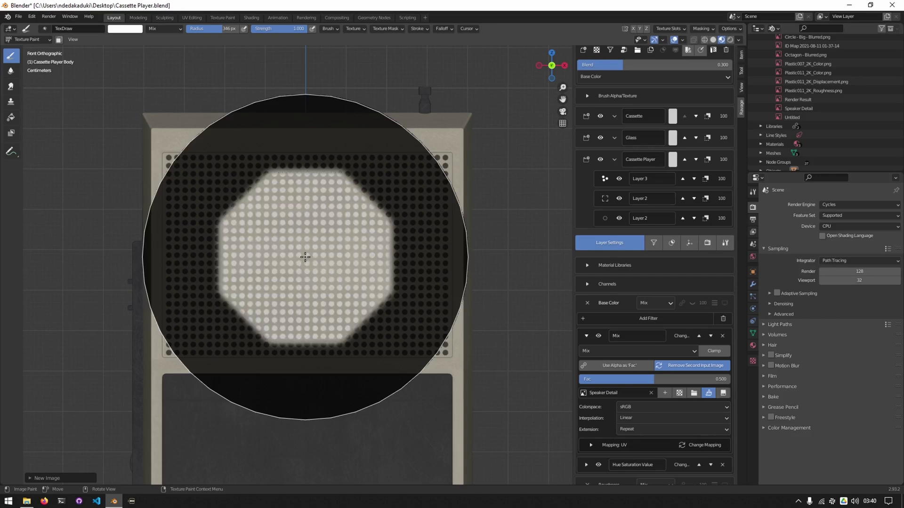
{"action": "key", "text": "ctrl+Tab"}
Step: Set the Mix filter's blending mode to Subtract and its factor to 0.05
{"action": "middle_click_drag", "start_coordinate": [312, 242], "coordinate": [346, 265]}
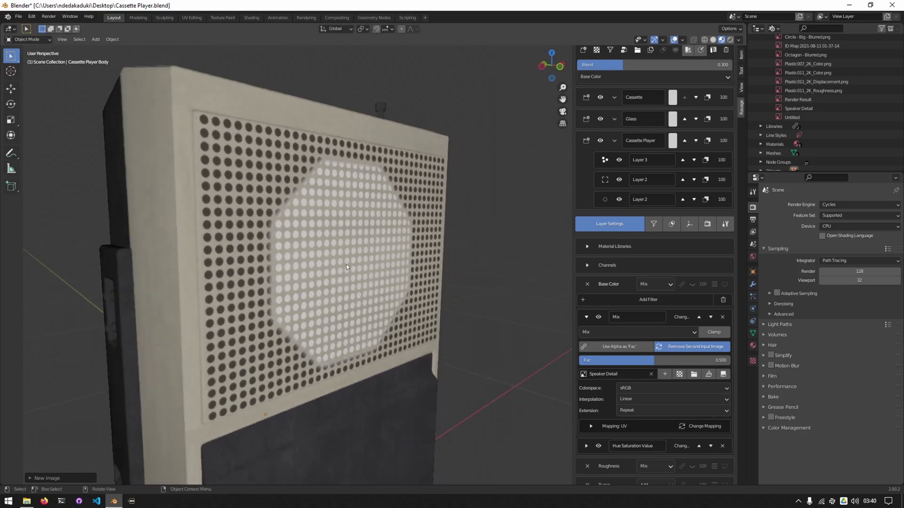
{"action": "scroll", "coordinate": [341, 272], "scroll_direction": "up", "scroll_amount": 5}
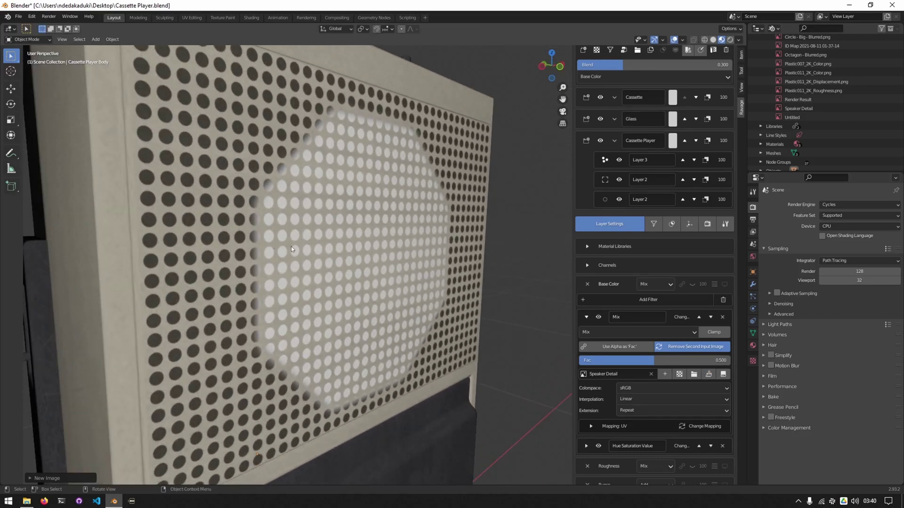
{"action": "middle_click_drag", "start_coordinate": [291, 249], "coordinate": [227, 208]}
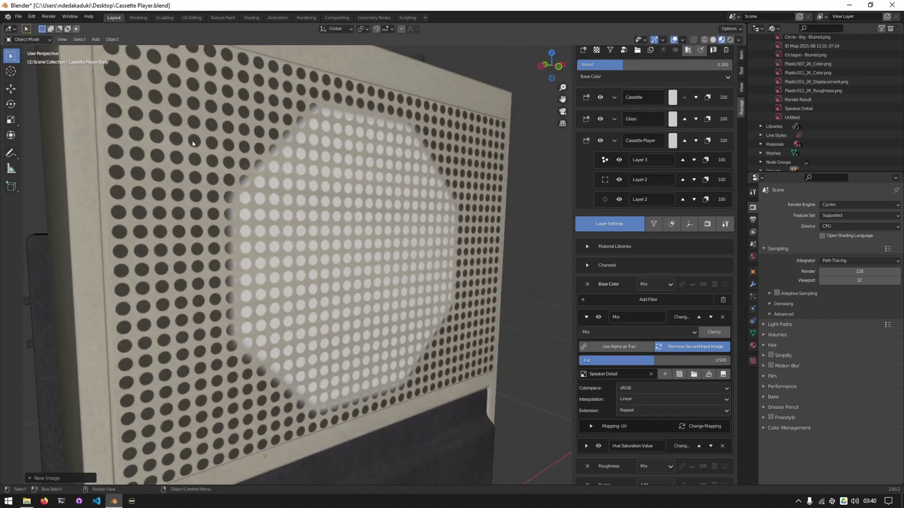
{"action": "left_click", "coordinate": [666, 334]}
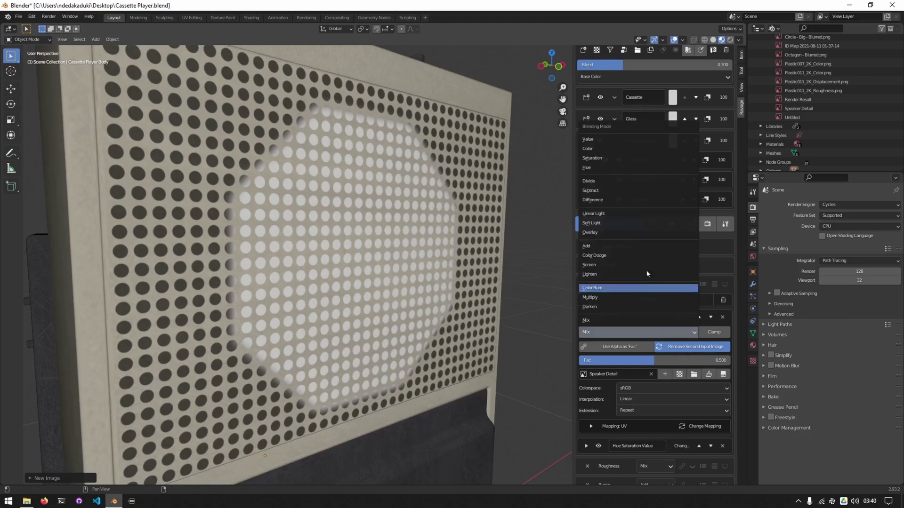
{"action": "left_click", "coordinate": [631, 191]}
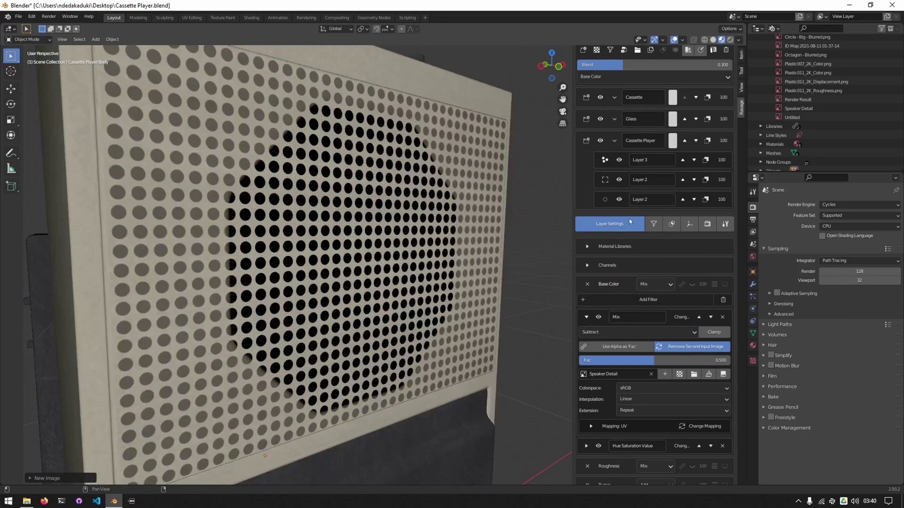
{"action": "double_click", "coordinate": [647, 360]}
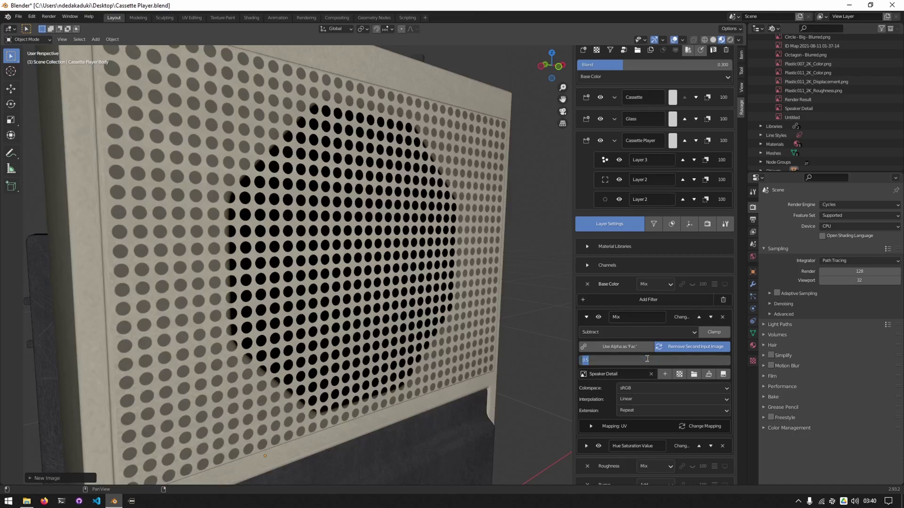
{"action": "type", "text": "0.05"}
{"action": "key", "text": "Return"}
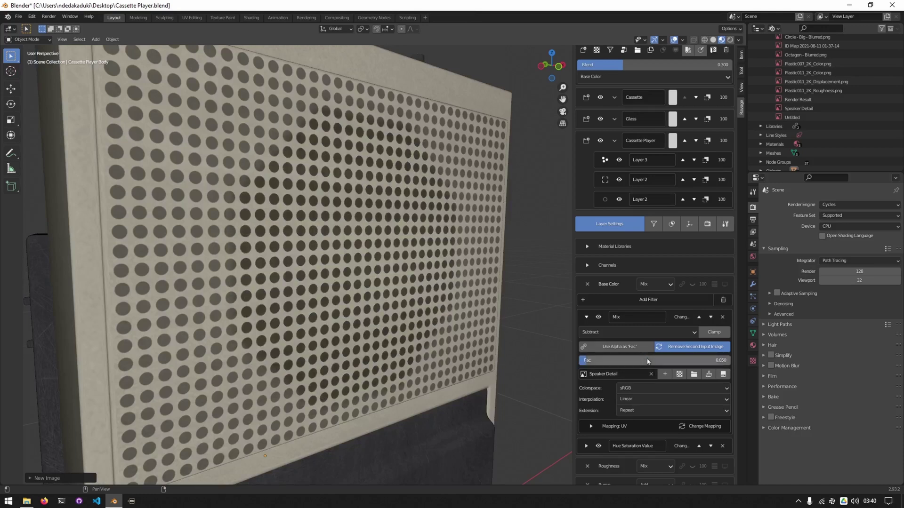
Step: Collapse the Mix filter's settings and turn off the Base Color channel preview to show the full material
{"action": "middle_click_drag", "start_coordinate": [339, 264], "coordinate": [282, 276]}
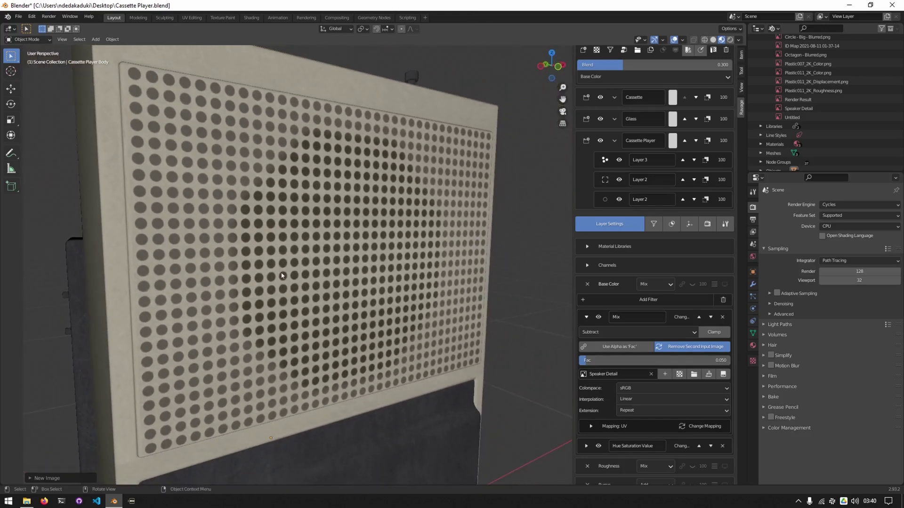
{"action": "scroll", "coordinate": [633, 193], "scroll_direction": "up", "scroll_amount": 2}
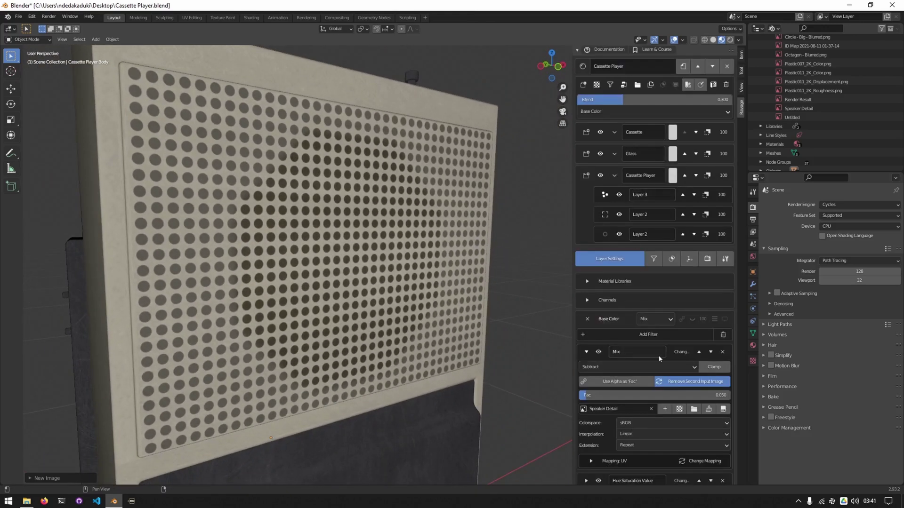
{"action": "scroll", "coordinate": [661, 474], "scroll_direction": "down", "scroll_amount": 3}
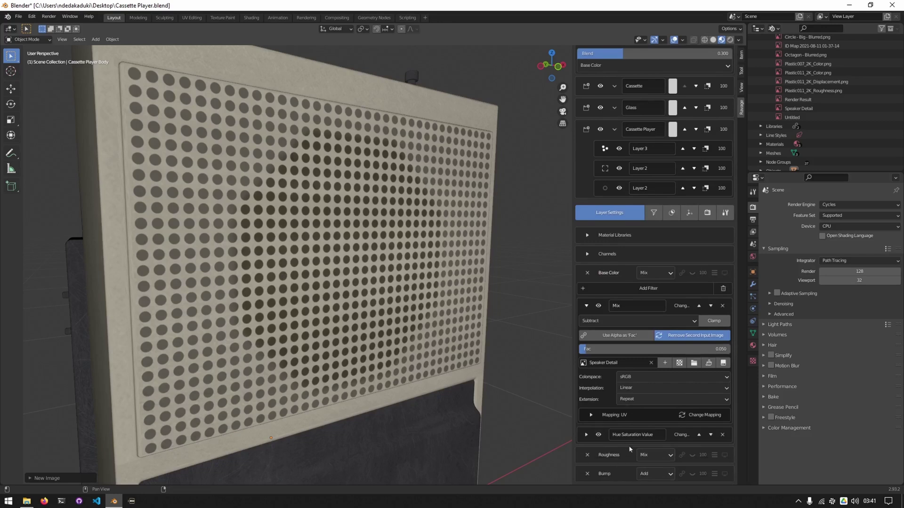
{"action": "left_click", "coordinate": [587, 307]}
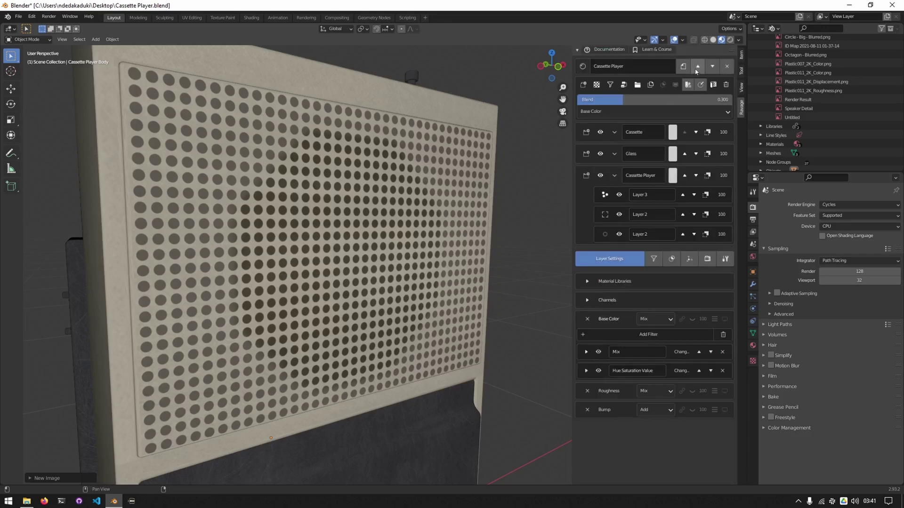
{"action": "left_click", "coordinate": [701, 85]}
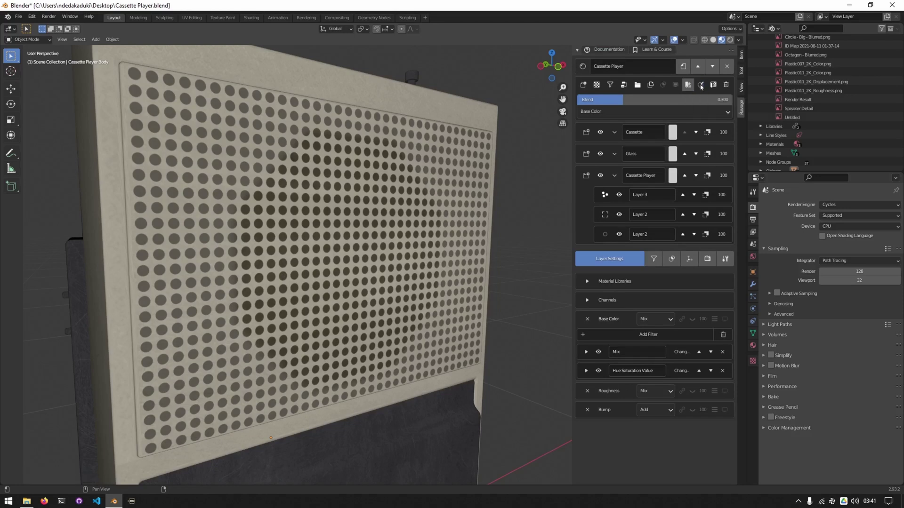
{"action": "left_click", "coordinate": [689, 86]}
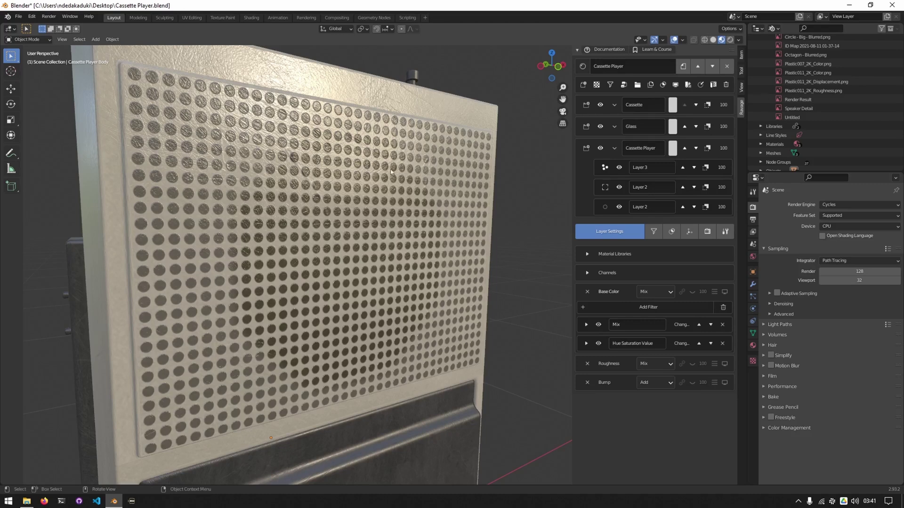
Step: Set the Bump channel of the speaker grille layer (Layer 3) to the Subtract blending mode
{"action": "left_click", "coordinate": [656, 383]}
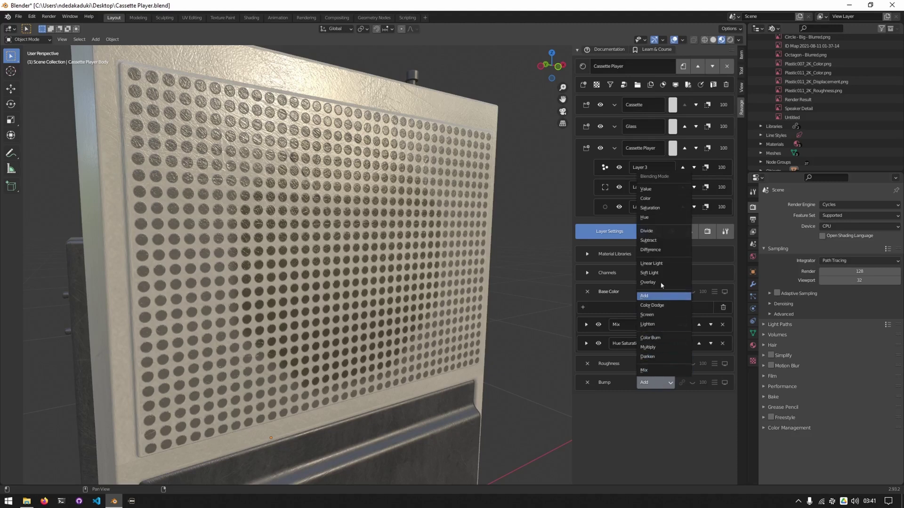
{"action": "left_click", "coordinate": [658, 241]}
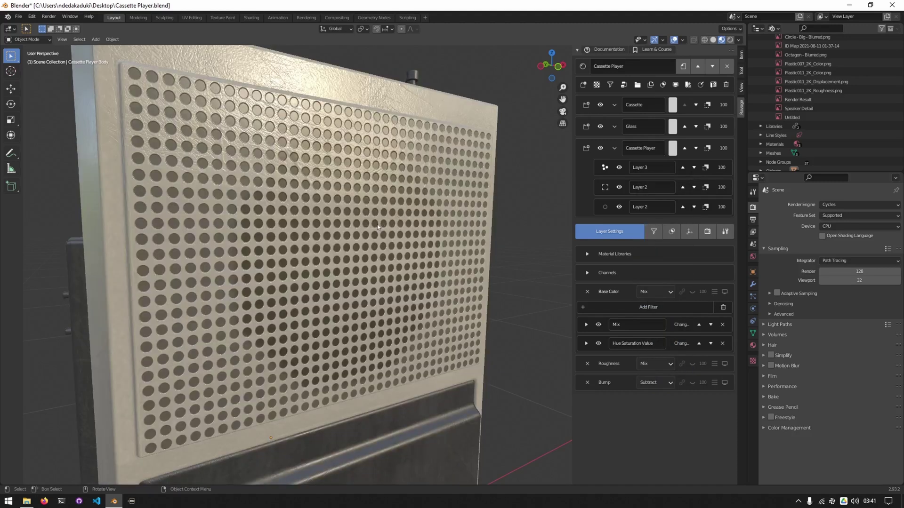
{"action": "mouse_move", "coordinate": [383, 226]}
{"action": "middle_mouse_down"}
{"action": "mouse_move", "coordinate": [347, 216]}
{"action": "mouse_move", "coordinate": [347, 200]}
{"action": "mouse_move", "coordinate": [383, 210]}
{"action": "middle_mouse_up"}
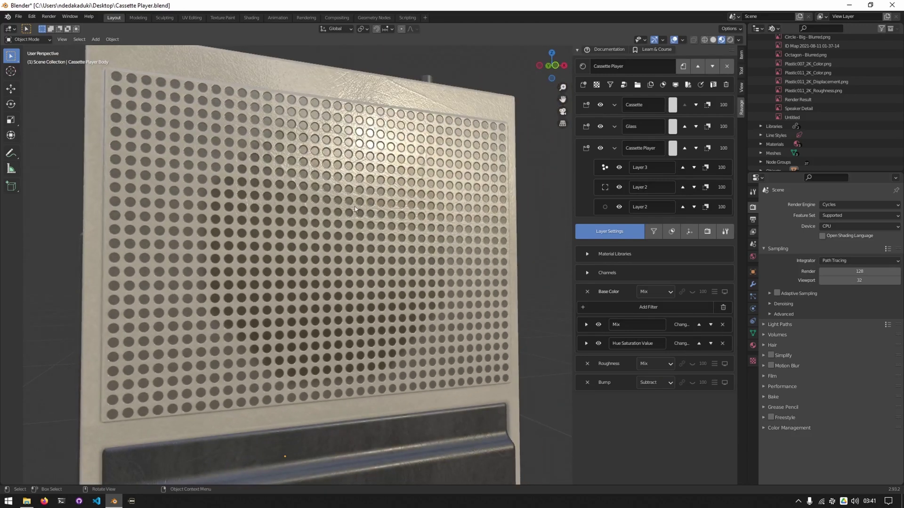
Step: Set the factor of the Speaker Detail Mix filter on Layer 3's Base Color to 0.075
{"action": "left_click", "coordinate": [586, 325]}
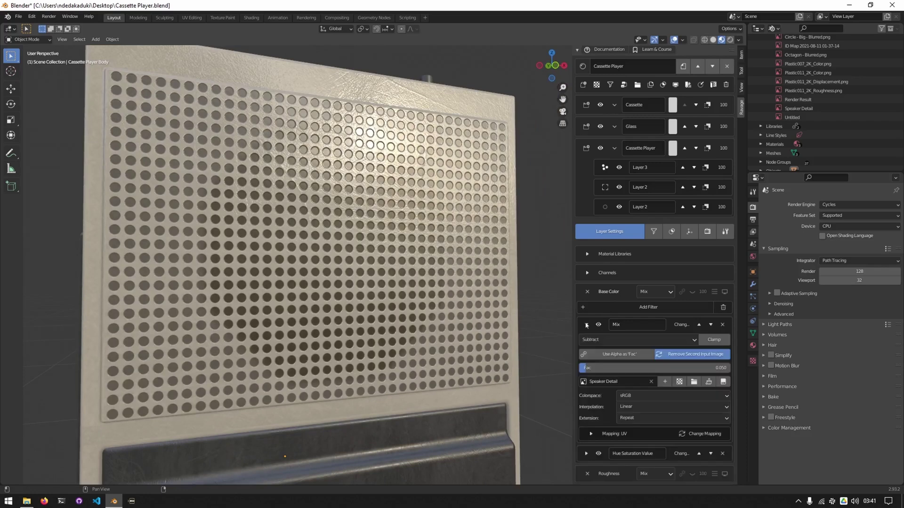
{"action": "double_click", "coordinate": [602, 368]}
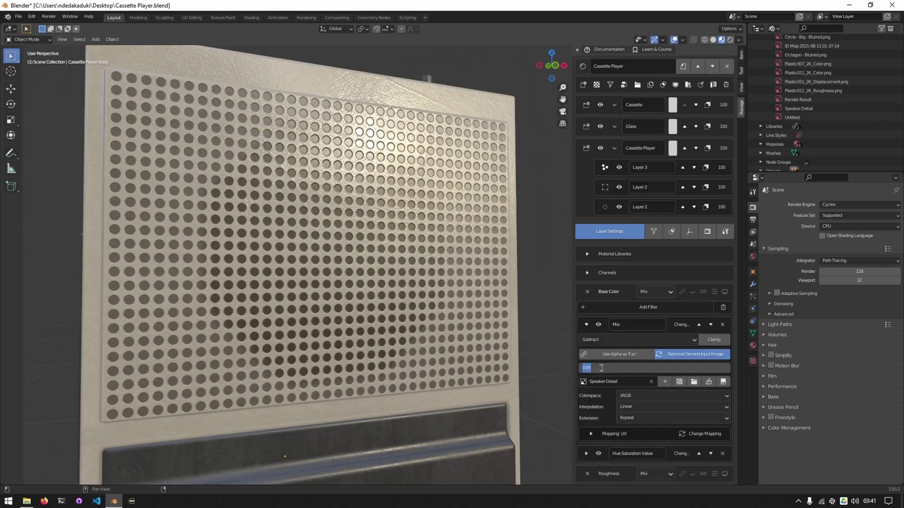
{"action": "type", "text": ".075"}
{"action": "key", "text": "Return"}
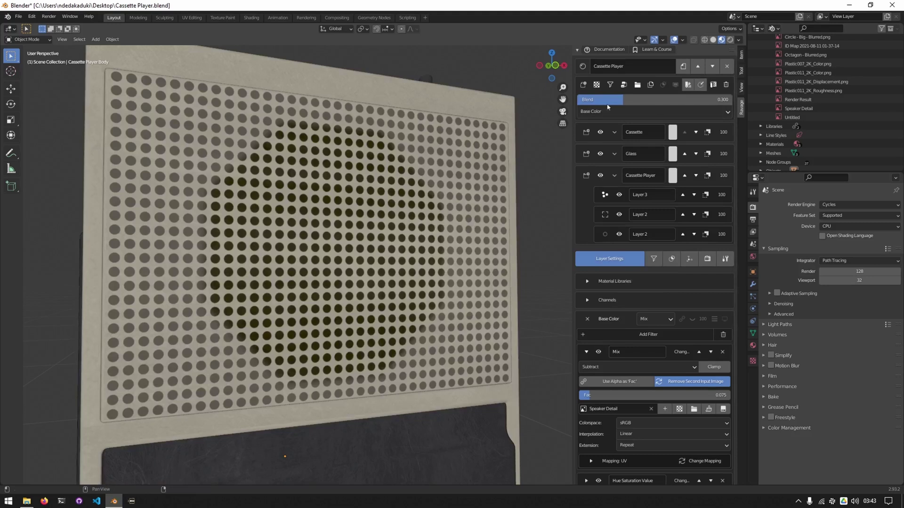
Step: Add a custom node layer above Layer 3 and remove its Roughness and Bump channels, leaving only Base Color
{"action": "left_click", "coordinate": [624, 86]}
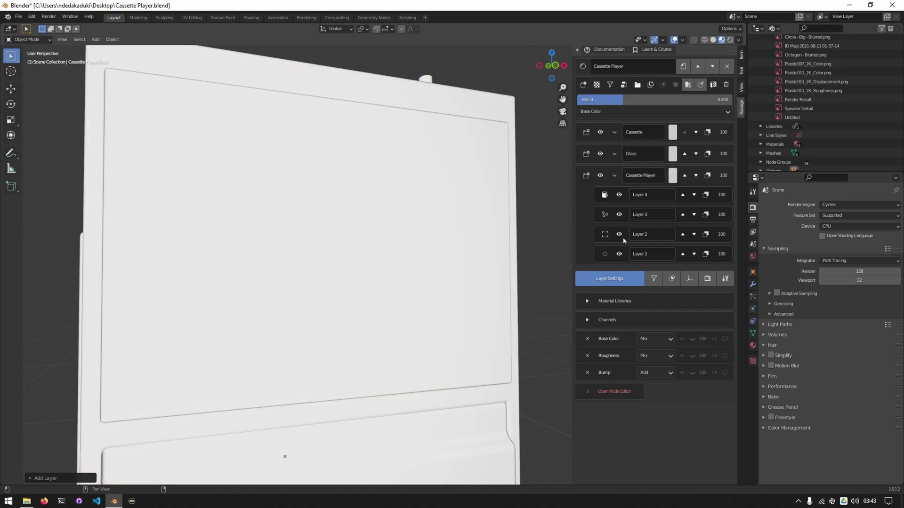
{"action": "left_click", "coordinate": [617, 320]}
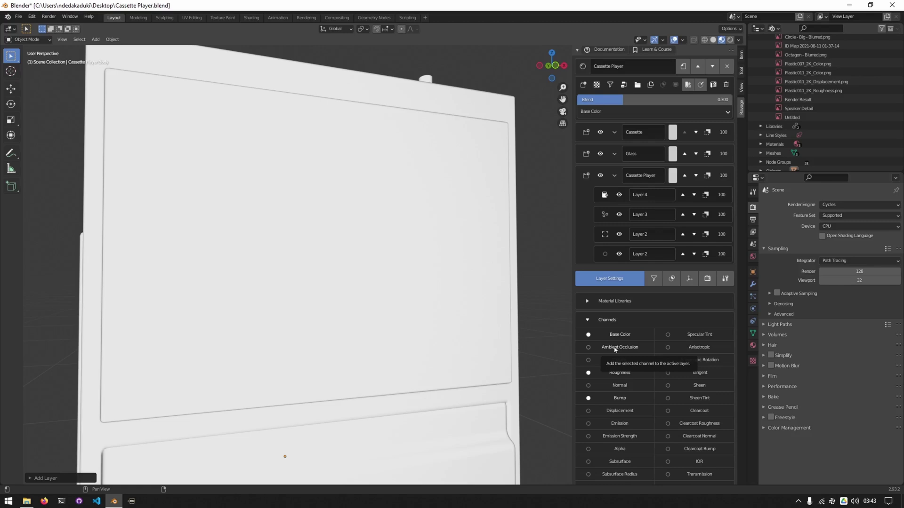
{"action": "left_click", "coordinate": [620, 374]}
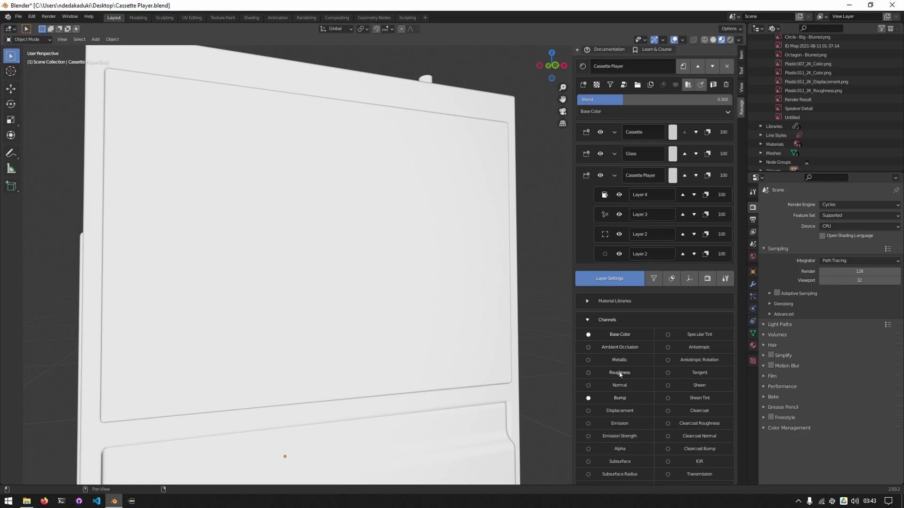
{"action": "left_click", "coordinate": [617, 399]}
{"action": "left_click", "coordinate": [604, 320]}
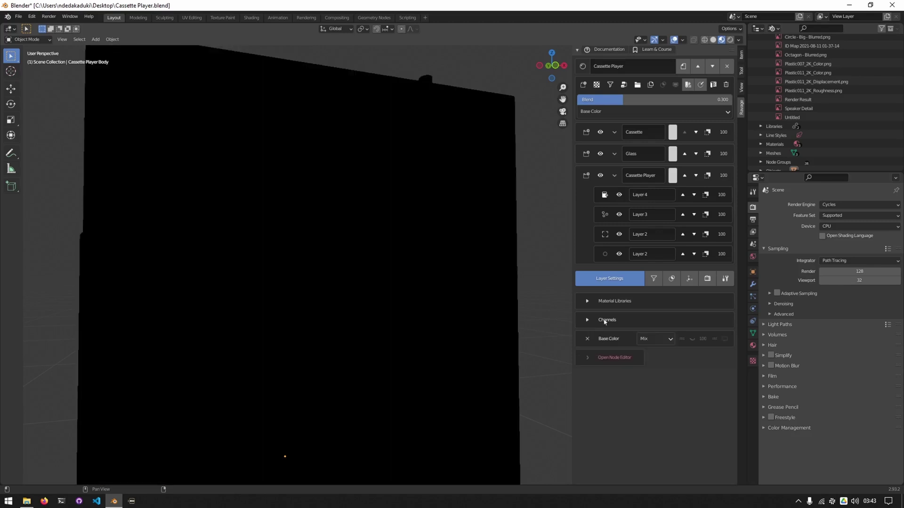
Step: Open the custom layer's node group for editing and add a Group Input node before the Group Output
{"action": "left_click", "coordinate": [623, 362]}
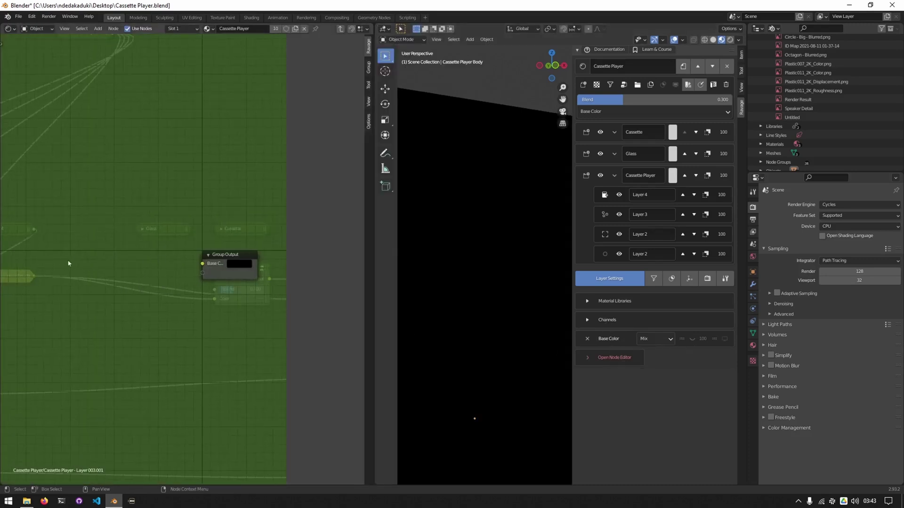
{"action": "key", "text": "shift+a"}
{"action": "mouse_move", "coordinate": [68, 263]}
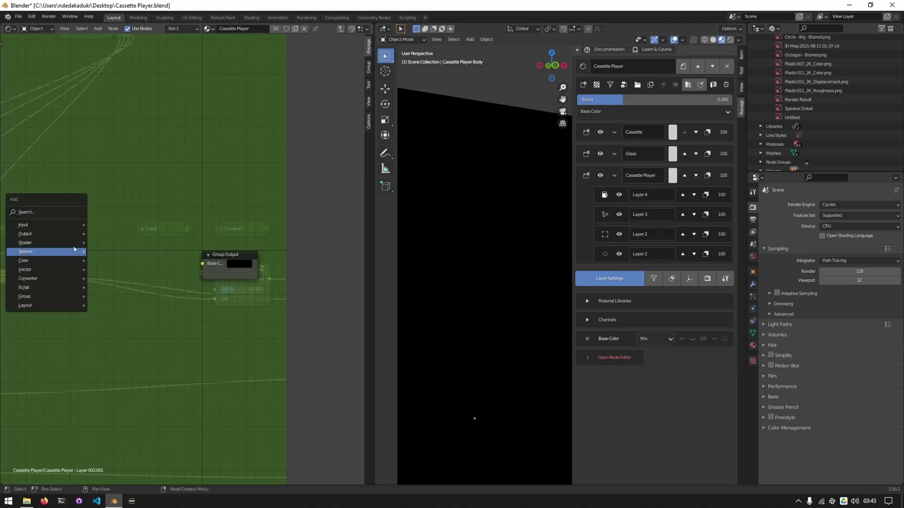
{"action": "left_click", "coordinate": [77, 212]}
{"action": "type", "text": "group i"}
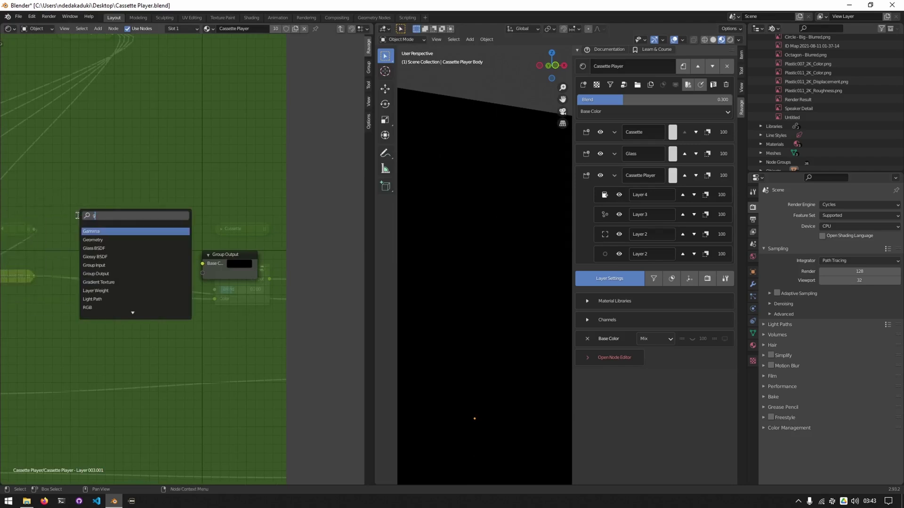
{"action": "key", "text": "Return"}
{"action": "left_click", "coordinate": [29, 252]}
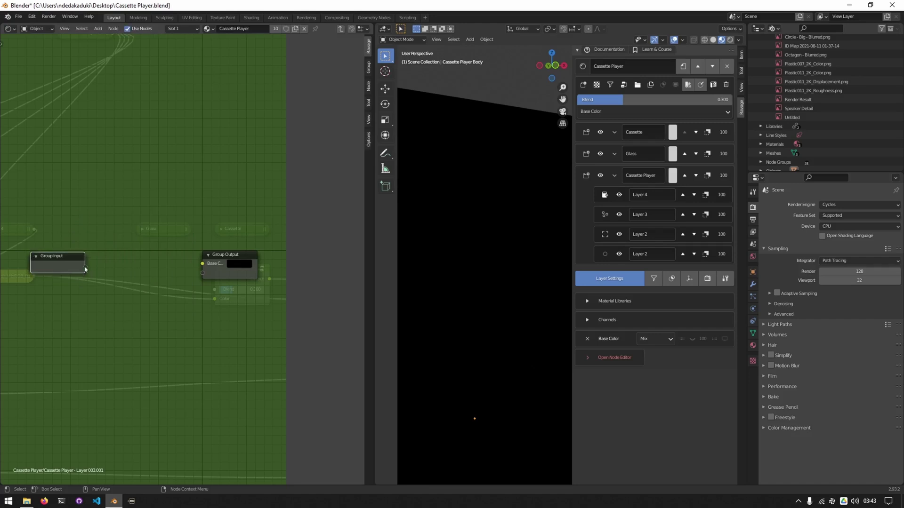
{"action": "left_click_drag", "start_coordinate": [86, 268], "coordinate": [137, 243]}
{"action": "left_click", "coordinate": [123, 284]}
Step: Add a MixRGB node and link the Group Input to its Color1 socket to expose a color input
{"action": "key", "text": "shift+a"}
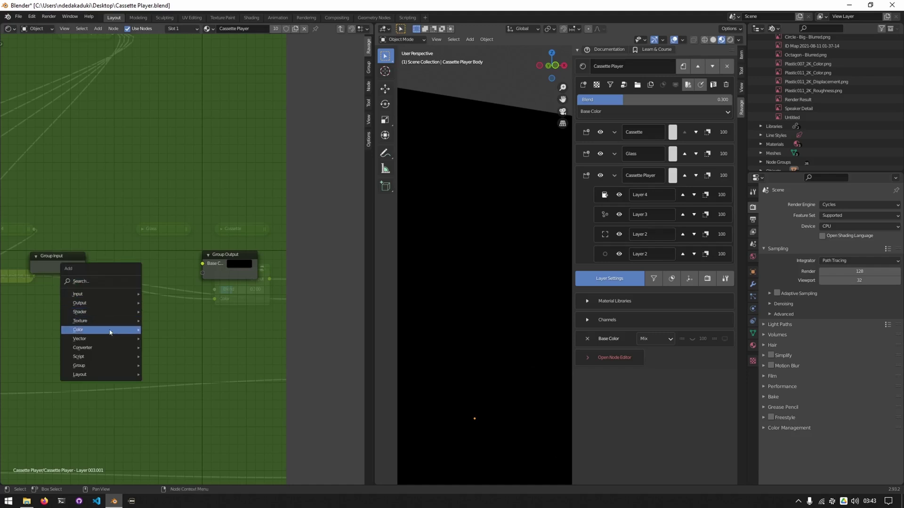
{"action": "mouse_move", "coordinate": [111, 332]}
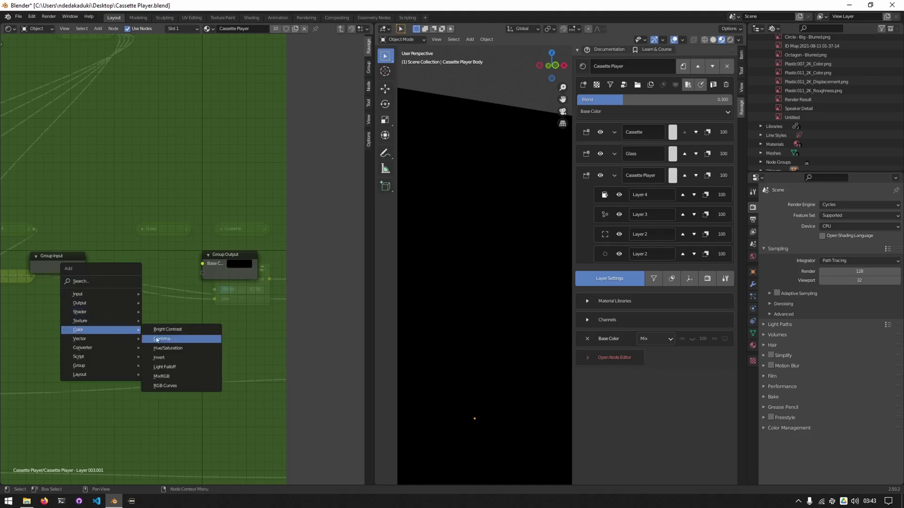
{"action": "left_click", "coordinate": [161, 376]}
{"action": "left_click", "coordinate": [113, 266]}
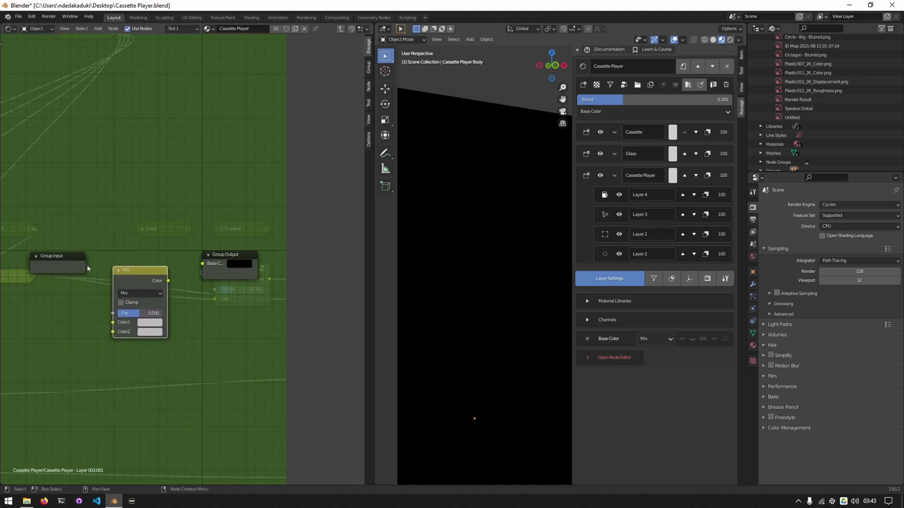
{"action": "left_click_drag", "start_coordinate": [87, 268], "coordinate": [92, 294]}
{"action": "left_click_drag", "start_coordinate": [113, 327], "coordinate": [113, 323]}
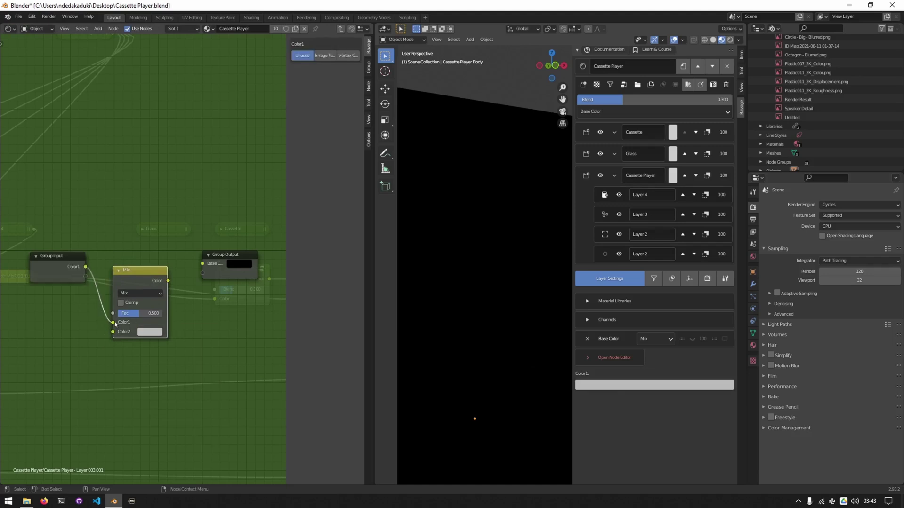
Step: Link the Color1 group input directly to the Base Color output, delete the MixRGB node and close the node editor
{"action": "left_click_drag", "start_coordinate": [87, 270], "coordinate": [202, 263]}
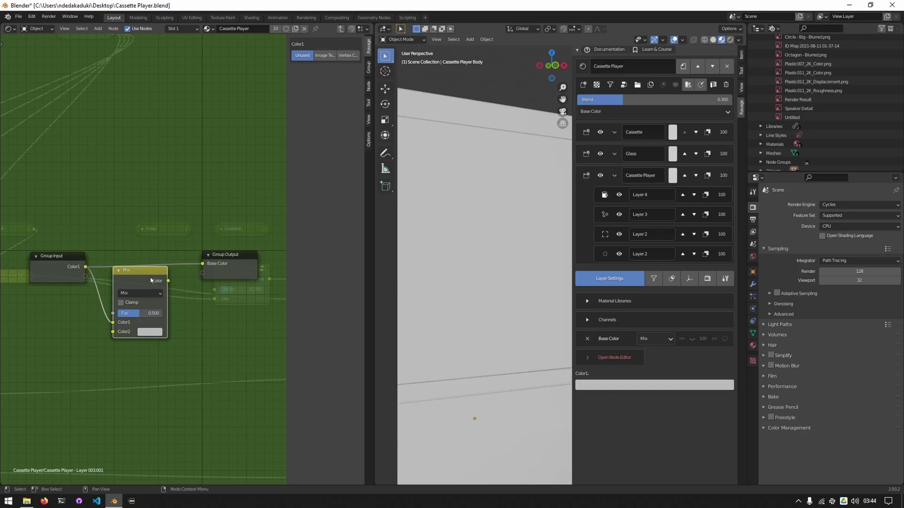
{"action": "key", "text": "x"}
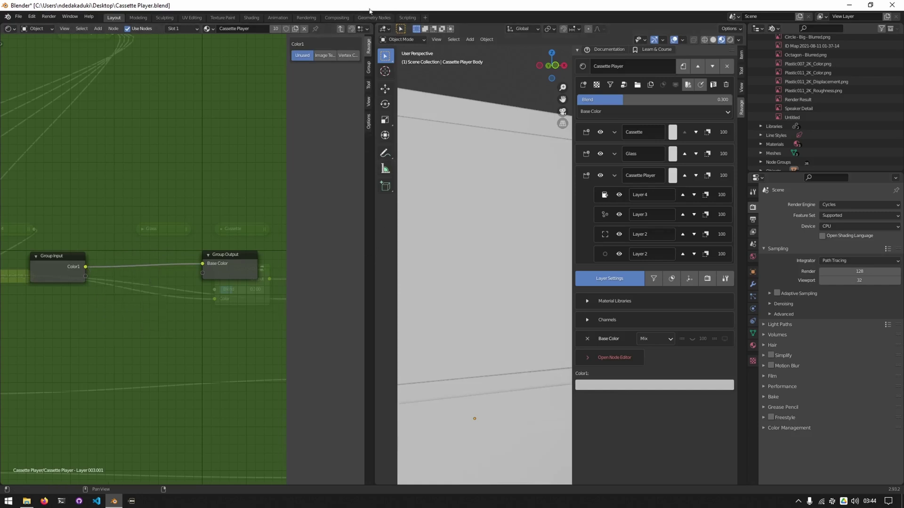
{"action": "left_click_drag", "start_coordinate": [375, 24], "coordinate": [282, 43]}
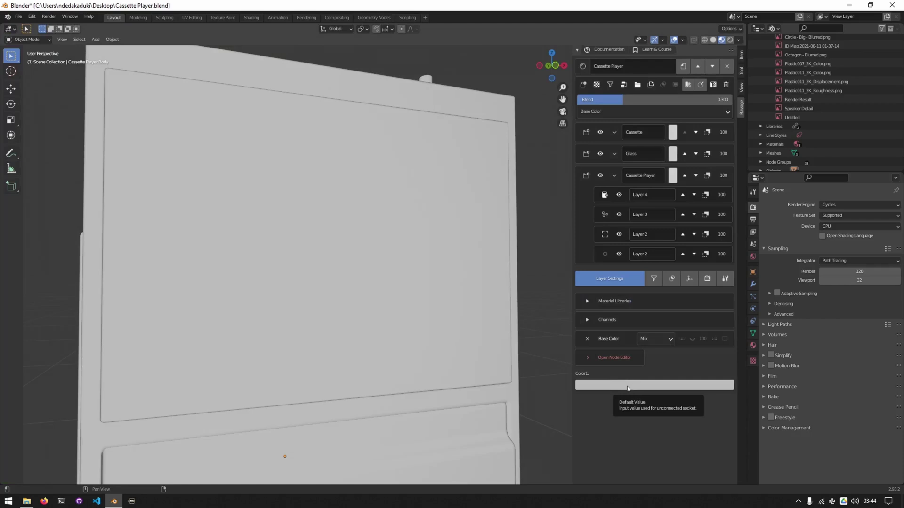
Step: Change the custom layer's Color1 to a muted pink, and delete Layer 4 after viewing it on the model
{"action": "left_click", "coordinate": [628, 388]}
{"action": "left_click_drag", "start_coordinate": [614, 324], "coordinate": [611, 299]}
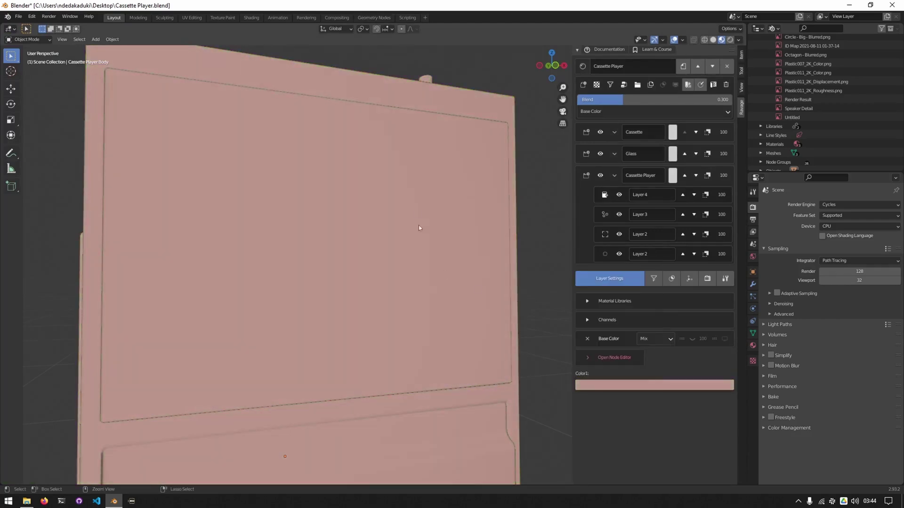
{"action": "scroll", "coordinate": [417, 233], "scroll_direction": "down", "scroll_amount": 6}
{"action": "middle_click_drag", "start_coordinate": [377, 329], "coordinate": [475, 281]}
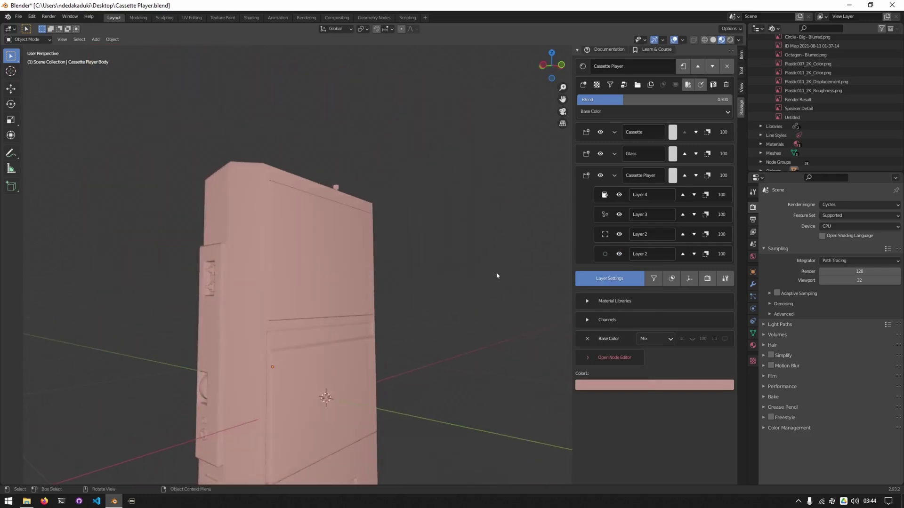
{"action": "left_click", "coordinate": [729, 85]}
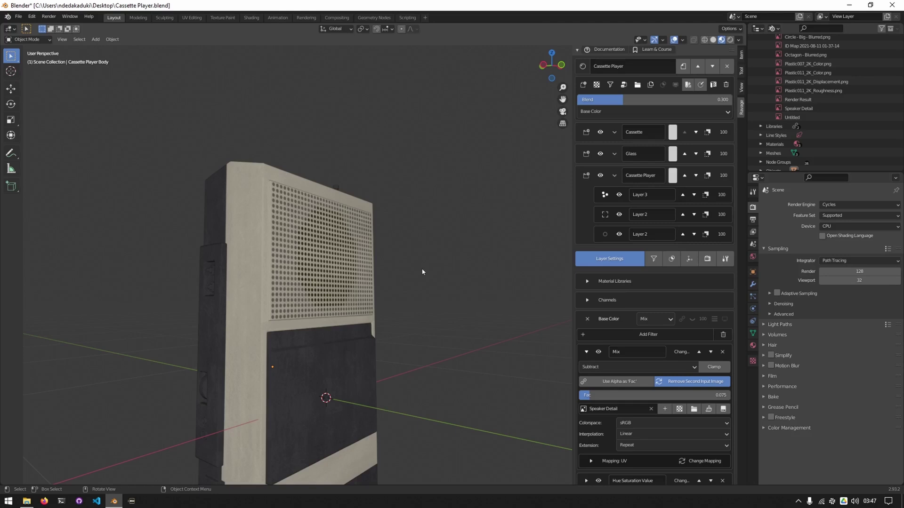
Step: Promote the Mix filter's Speaker Detail image to the Cassette Player folder's settings, and remove the promotion again there
{"action": "right_click", "coordinate": [625, 411]}
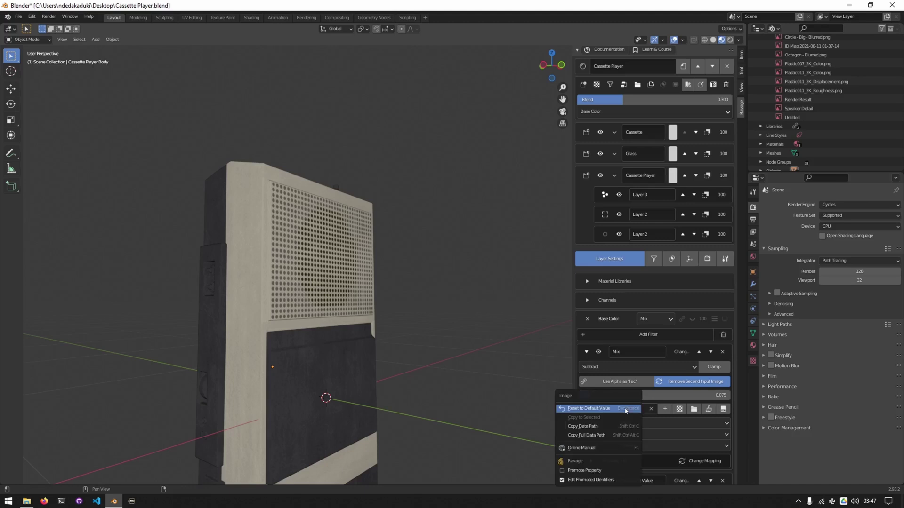
{"action": "left_click", "coordinate": [585, 472]}
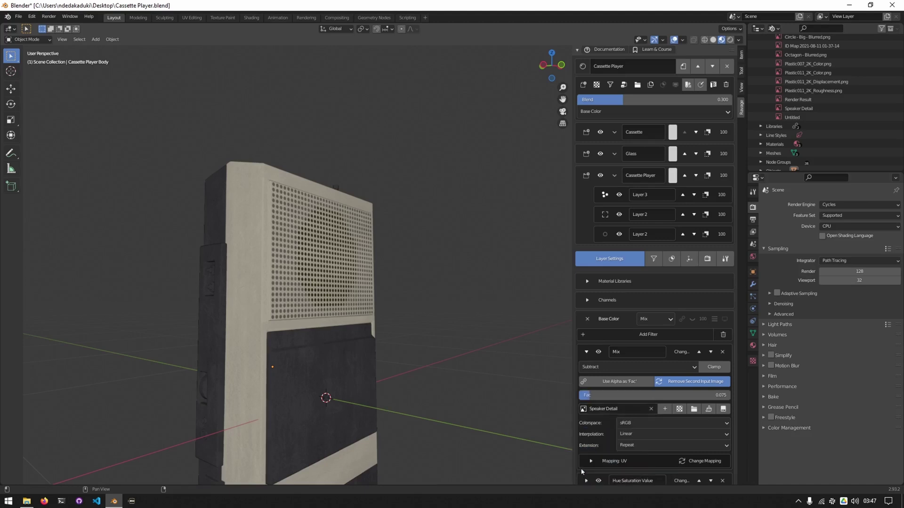
{"action": "left_click", "coordinate": [586, 178]}
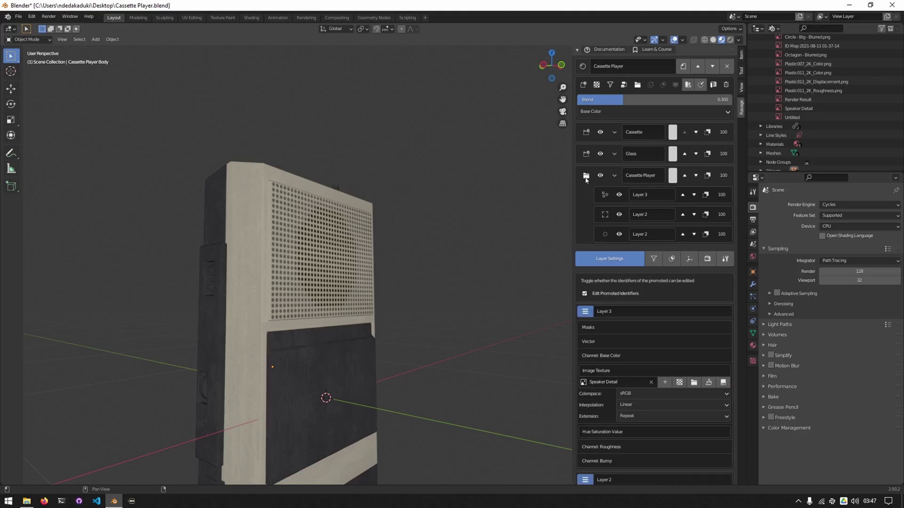
{"action": "right_click", "coordinate": [607, 383]}
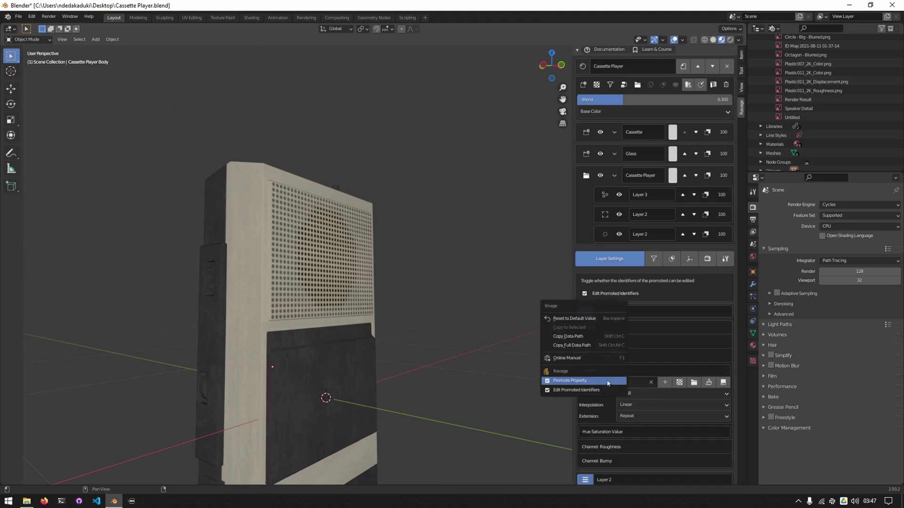
{"action": "left_click", "coordinate": [572, 383]}
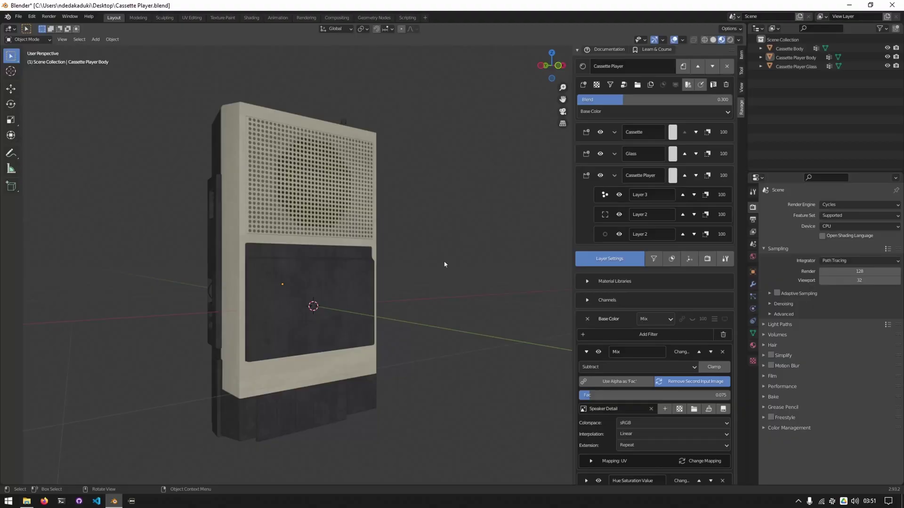
Step: Switch the mapping of the middle plastic layer, directly below Layer 3, to Object coordinates
{"action": "middle_click_drag", "start_coordinate": [446, 262], "coordinate": [452, 250]}
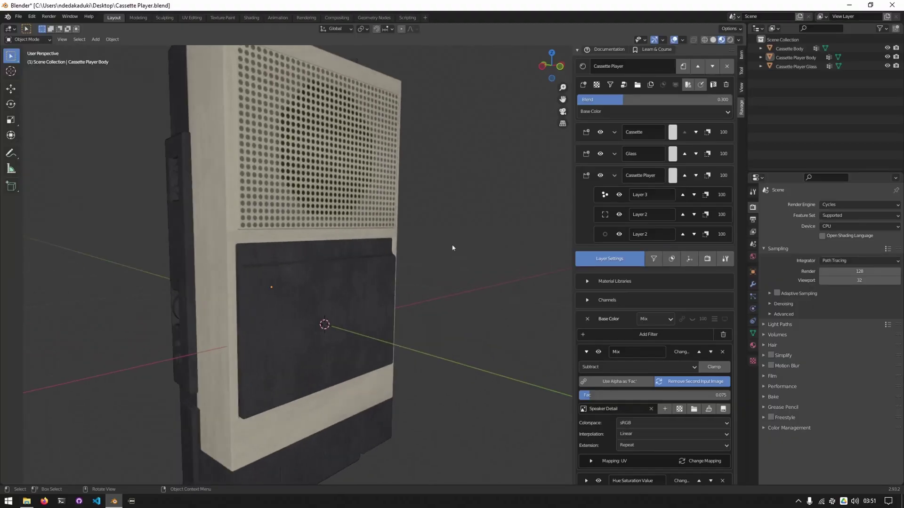
{"action": "left_click", "coordinate": [605, 236]}
{"action": "left_click", "coordinate": [623, 320]}
{"action": "left_click", "coordinate": [623, 325]}
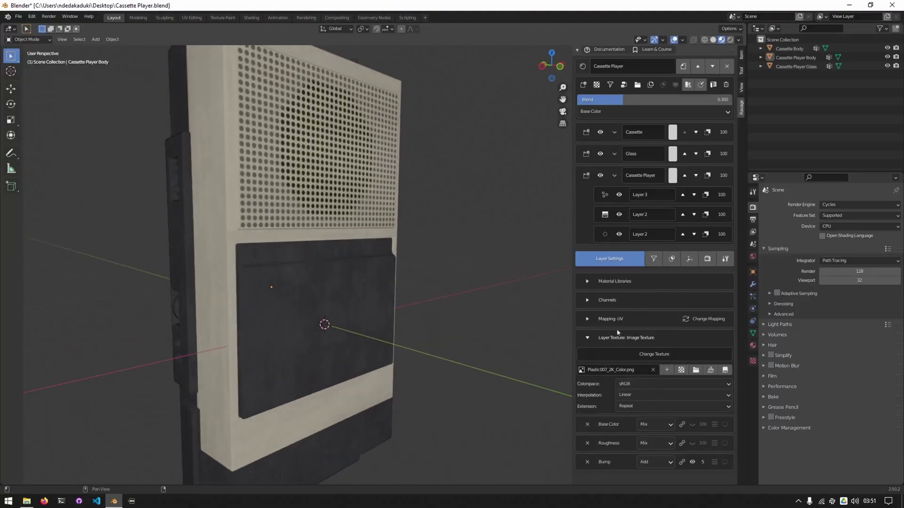
{"action": "left_click", "coordinate": [621, 339]}
{"action": "left_click", "coordinate": [610, 318]}
{"action": "left_click", "coordinate": [705, 320]}
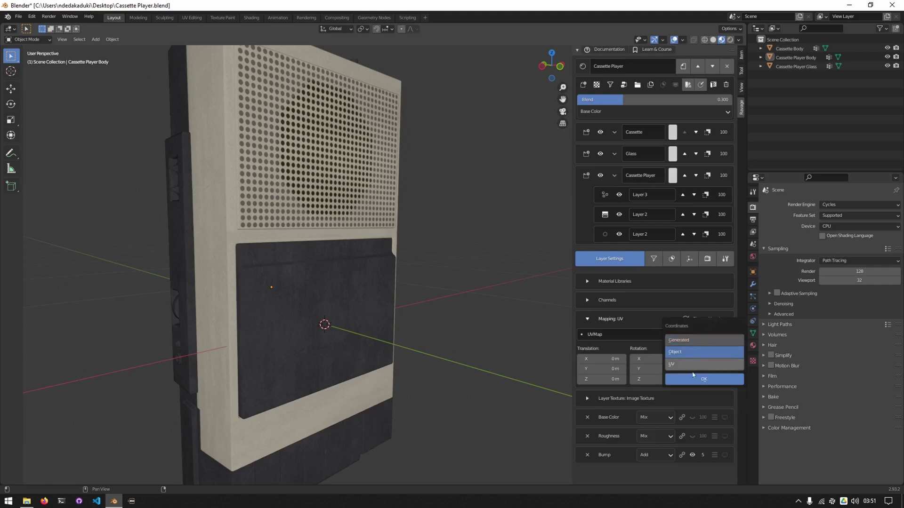
{"action": "left_click", "coordinate": [697, 349]}
{"action": "middle_click_drag", "start_coordinate": [330, 264], "coordinate": [290, 265]}
{"action": "scroll", "coordinate": [291, 265], "scroll_direction": "up", "scroll_amount": 5}
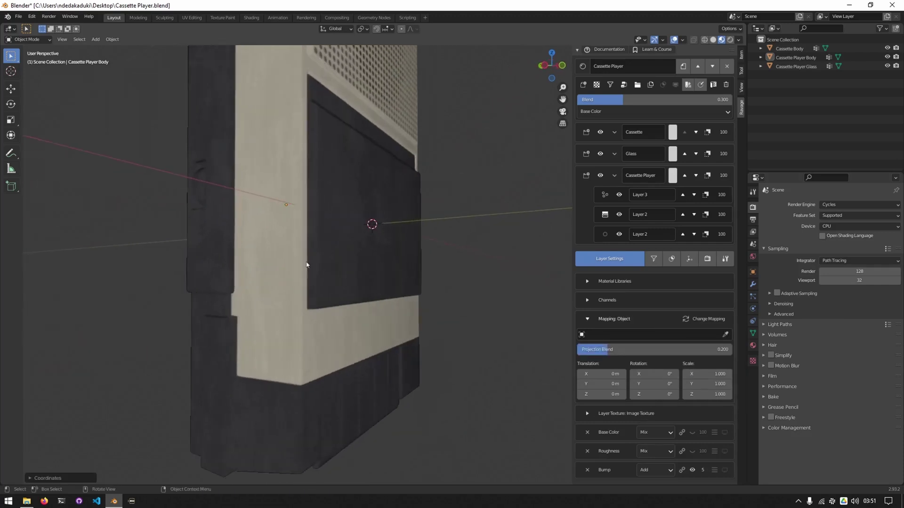
Step: Add a Hue Saturation Value filter to the bottom Layer 2's Base Color and set its Value to 0.4
{"action": "left_click", "coordinate": [605, 235]}
{"action": "left_click", "coordinate": [604, 338]}
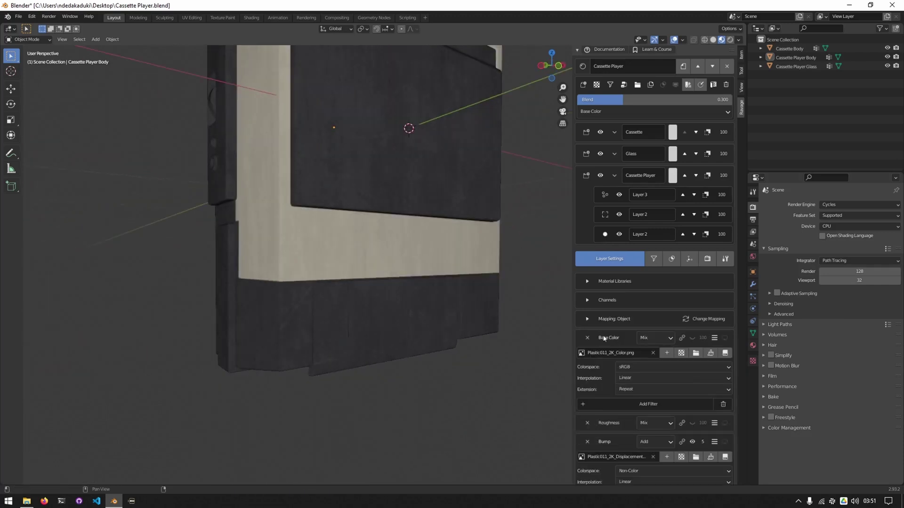
{"action": "left_click", "coordinate": [648, 404]}
{"action": "left_click", "coordinate": [647, 321]}
{"action": "left_click_drag", "start_coordinate": [678, 458], "coordinate": [611, 459]}
{"action": "left_click", "coordinate": [611, 458]}
{"action": "type", "text": ".4"}
{"action": "key", "text": "Return"}
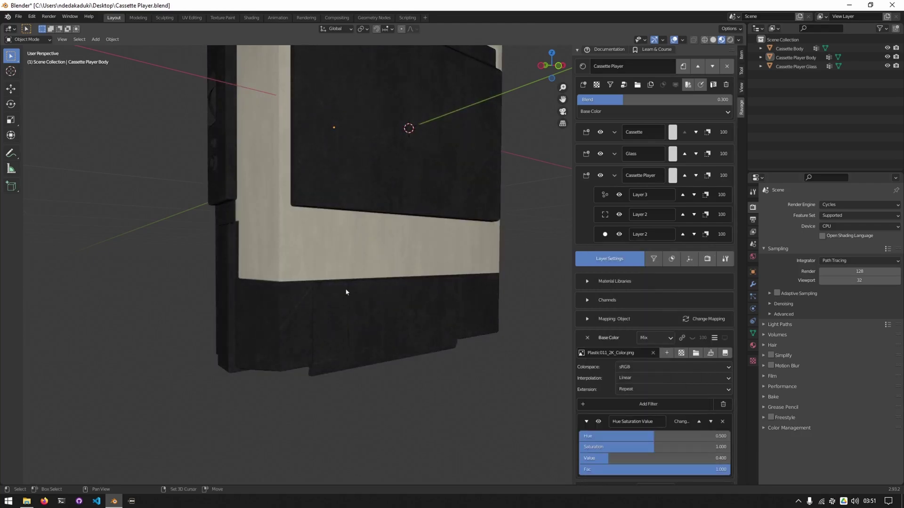
Step: Add a new layer above Layer 3 in the Cassette Player folder and darken its Base Color to a medium gray
{"action": "middle_click_drag", "start_coordinate": [347, 294], "coordinate": [396, 246]}
{"action": "left_click", "coordinate": [609, 337]}
{"action": "left_click", "coordinate": [609, 356]}
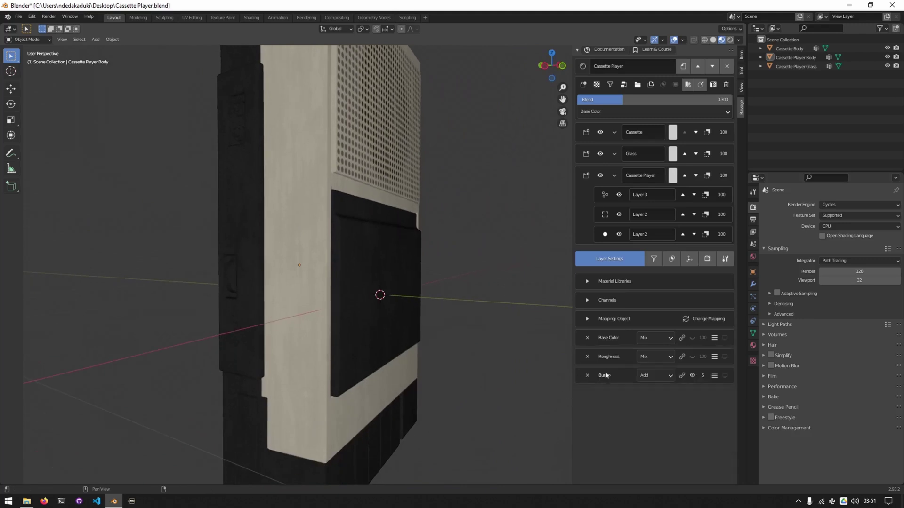
{"action": "left_click", "coordinate": [605, 195]}
{"action": "left_click", "coordinate": [609, 319]}
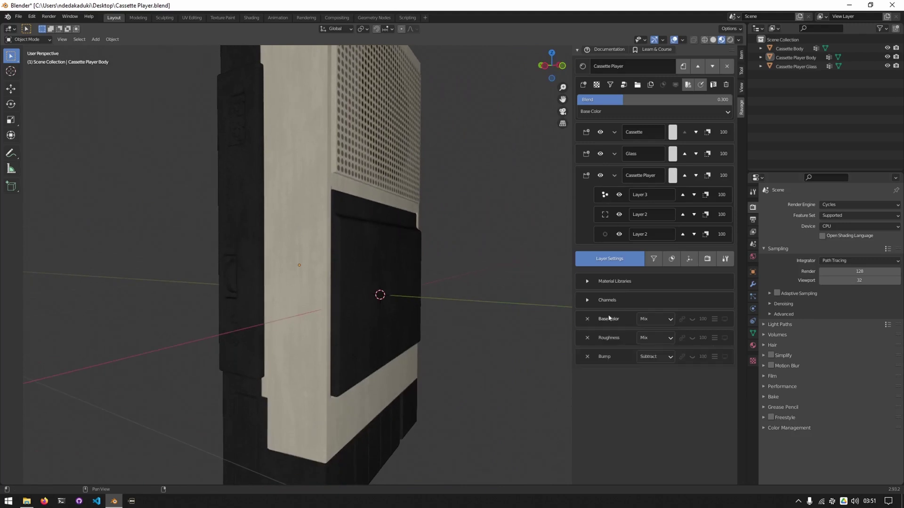
{"action": "left_click", "coordinate": [583, 85]}
{"action": "left_click", "coordinate": [621, 354]}
{"action": "left_click_drag", "start_coordinate": [656, 229], "coordinate": [655, 263]}
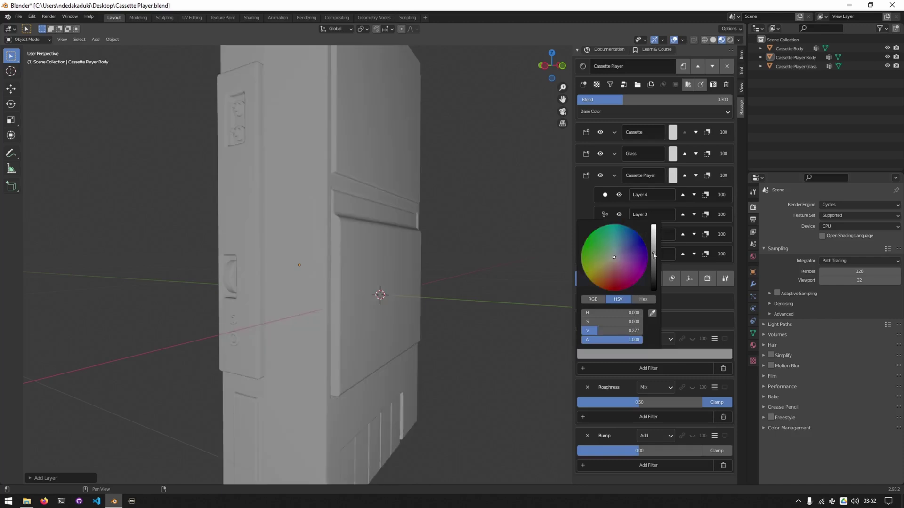
Step: Enable the Metallic channel on Layer 4 and remove its Bump channel
{"action": "left_click", "coordinate": [614, 322]}
{"action": "left_click", "coordinate": [619, 360]}
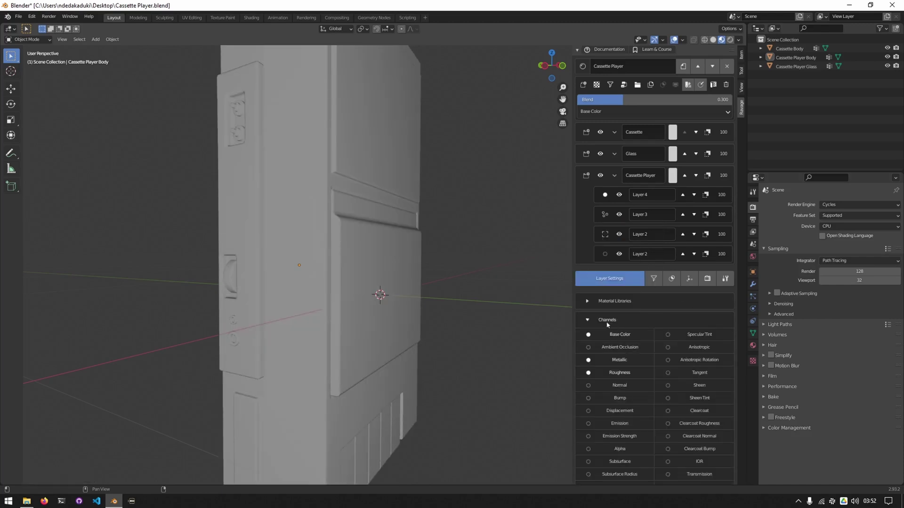
{"action": "left_click", "coordinate": [607, 320]}
Step: Add an ID Map mask to Layer 4 and pick the ID color of the antenna on top of the model
{"action": "middle_click_drag", "start_coordinate": [499, 306], "coordinate": [420, 273]}
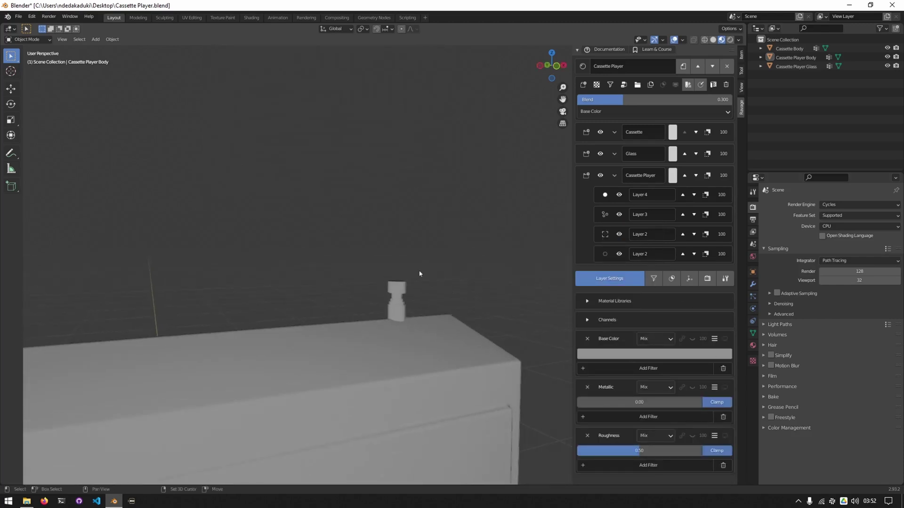
{"action": "left_click", "coordinate": [672, 279]}
{"action": "left_click", "coordinate": [649, 318]}
{"action": "left_click", "coordinate": [660, 307]}
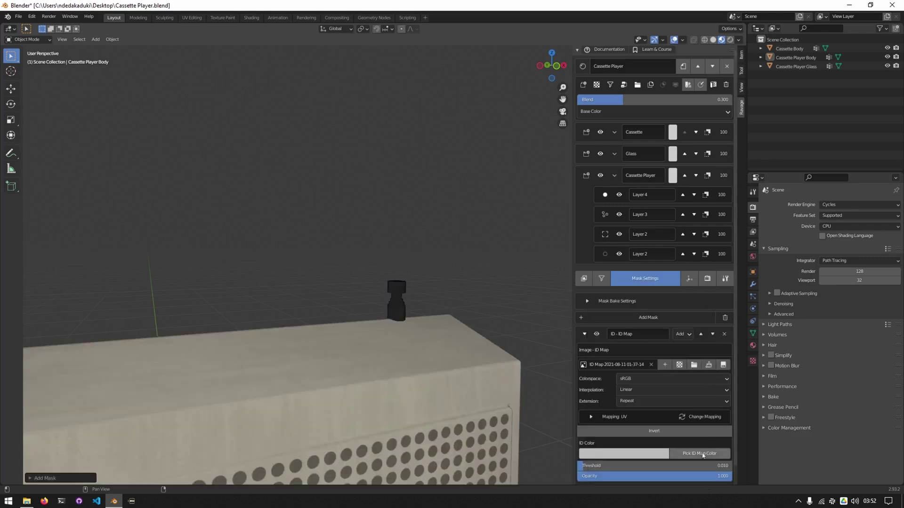
{"action": "left_click", "coordinate": [702, 455]}
{"action": "left_click", "coordinate": [398, 294]}
{"action": "middle_click_drag", "start_coordinate": [398, 294], "coordinate": [424, 302]}
Step: Rename Layer 4 as Antenna, select all objects and bake the layer's mask to an image with a margin of 2
{"action": "left_click", "coordinate": [584, 334]}
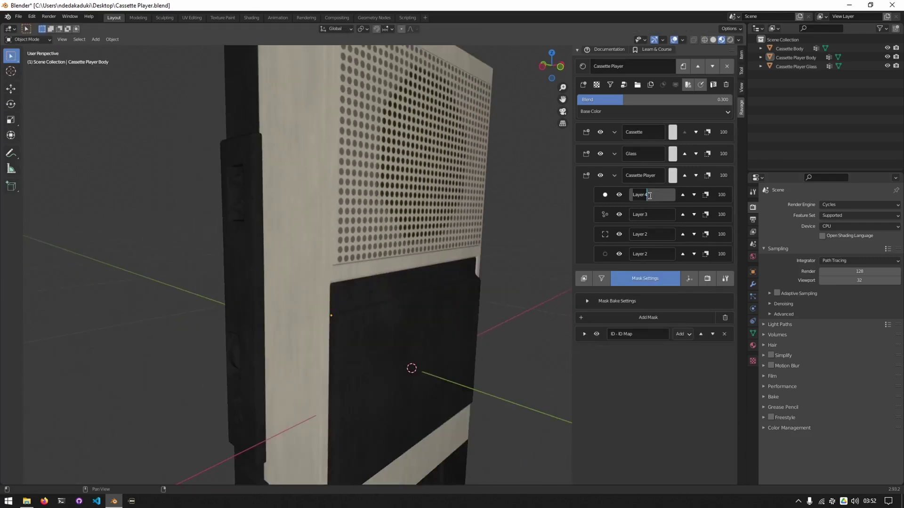
{"action": "left_click", "coordinate": [612, 301]}
{"action": "scroll", "coordinate": [465, 283], "scroll_direction": "down", "scroll_amount": 5}
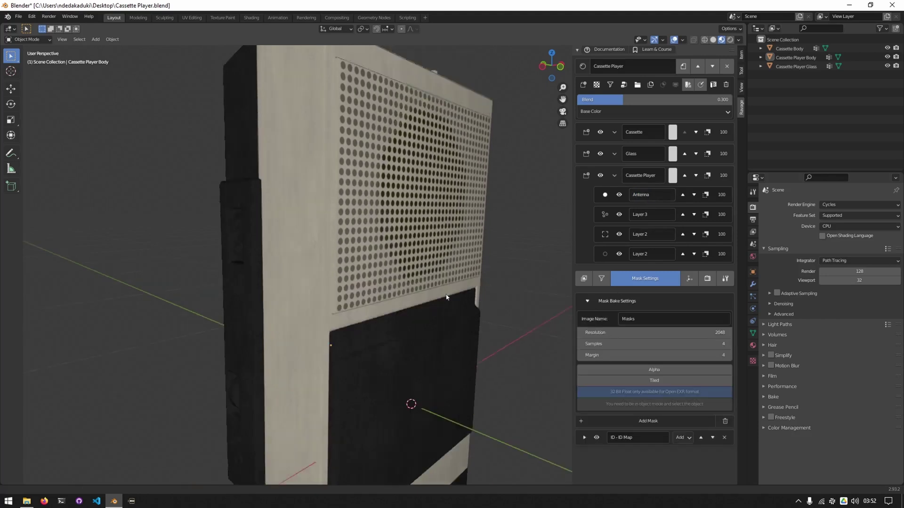
{"action": "left_click", "coordinate": [386, 282]}
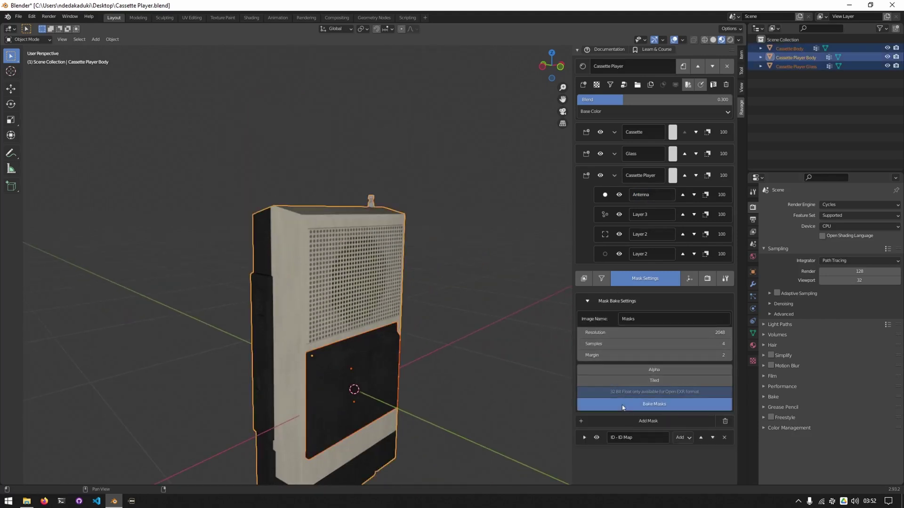
{"action": "left_click", "coordinate": [622, 405]}
{"action": "middle_click_drag", "start_coordinate": [297, 301], "coordinate": [303, 227]}
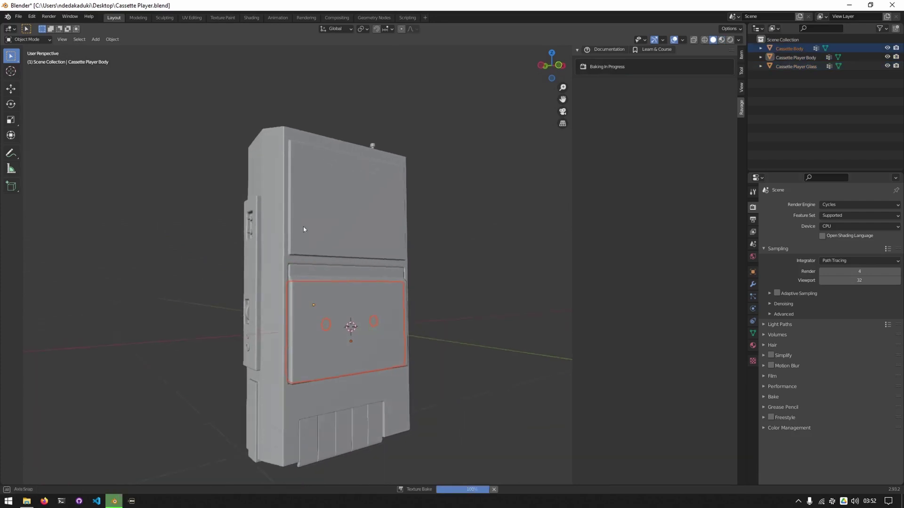
Step: Replace the Antenna layer's ID Map mask with an Image mask that uses the newly baked Masks image
{"action": "left_click", "coordinate": [587, 301]}
{"action": "left_click", "coordinate": [648, 317]}
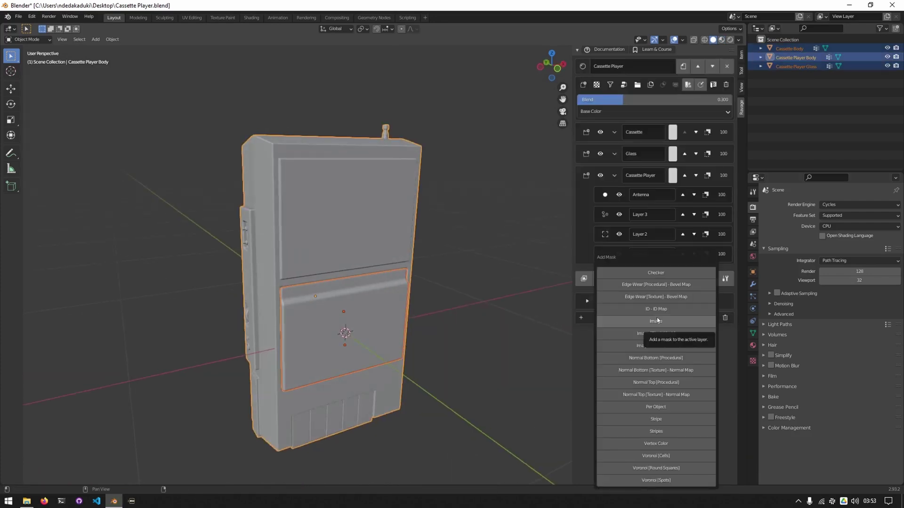
{"action": "left_click", "coordinate": [656, 321]}
{"action": "left_click", "coordinate": [581, 349]}
{"action": "type", "text": "mask"}
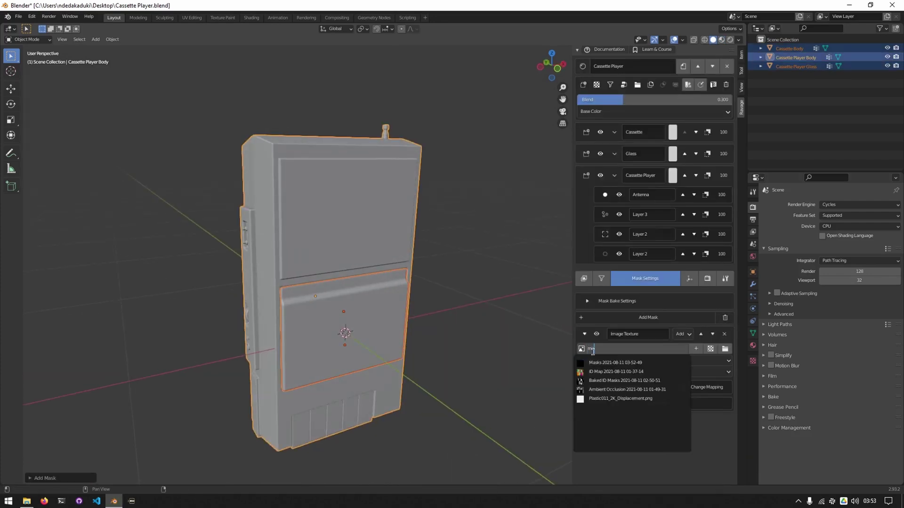
{"action": "left_click", "coordinate": [604, 363]}
{"action": "middle_click_drag", "start_coordinate": [282, 245], "coordinate": [253, 215]}
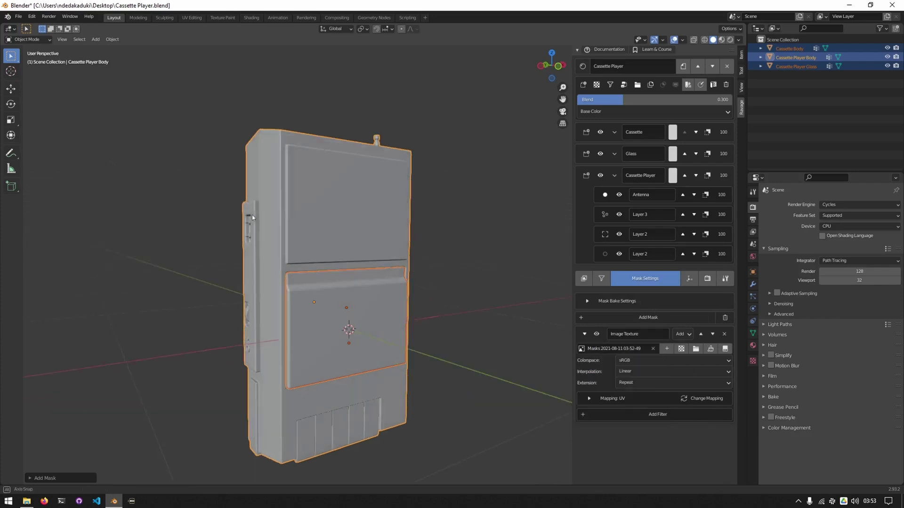
Step: Deselect all objects and add a layer above Antenna with the Base Color, Metallic and Roughness channels
{"action": "middle_click_drag", "start_coordinate": [249, 271], "coordinate": [359, 246]}
{"action": "scroll", "coordinate": [344, 297], "scroll_direction": "up", "scroll_amount": 5}
{"action": "key", "text": "alt+a"}
{"action": "left_click", "coordinate": [583, 84]}
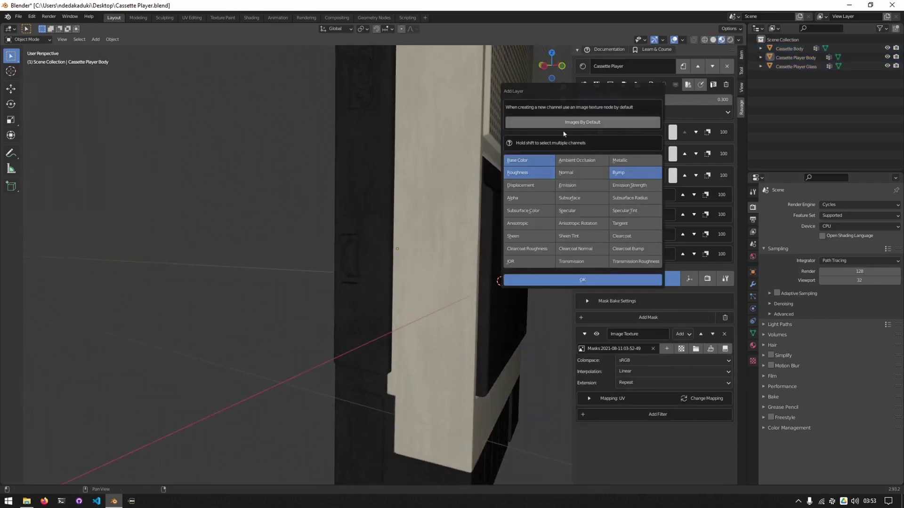
{"action": "left_click", "coordinate": [620, 160], "text": "shift"}
{"action": "left_click", "coordinate": [536, 173], "text": "shift"}
{"action": "left_click", "coordinate": [582, 280]}
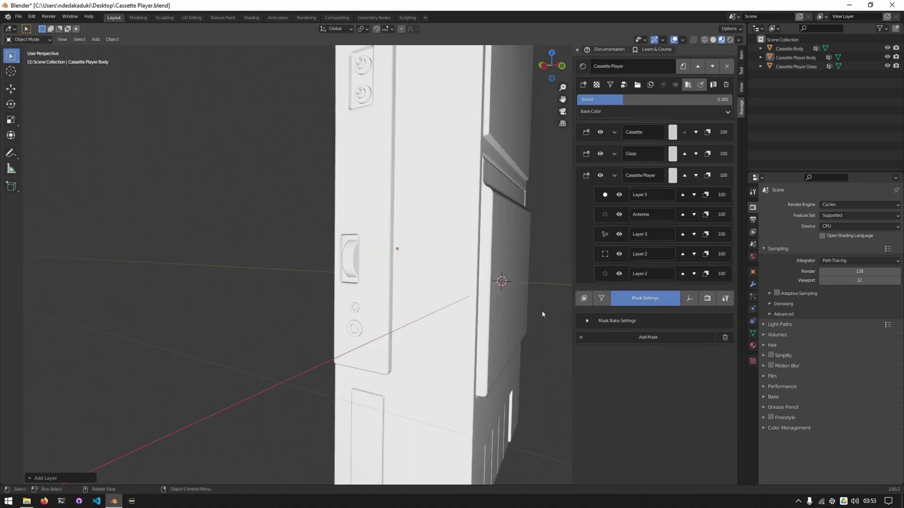
Step: Add an ID Map mask to Layer 5 and pick the ID color of the round jacks on the side
{"action": "left_click", "coordinate": [650, 298]}
{"action": "left_click", "coordinate": [660, 309]}
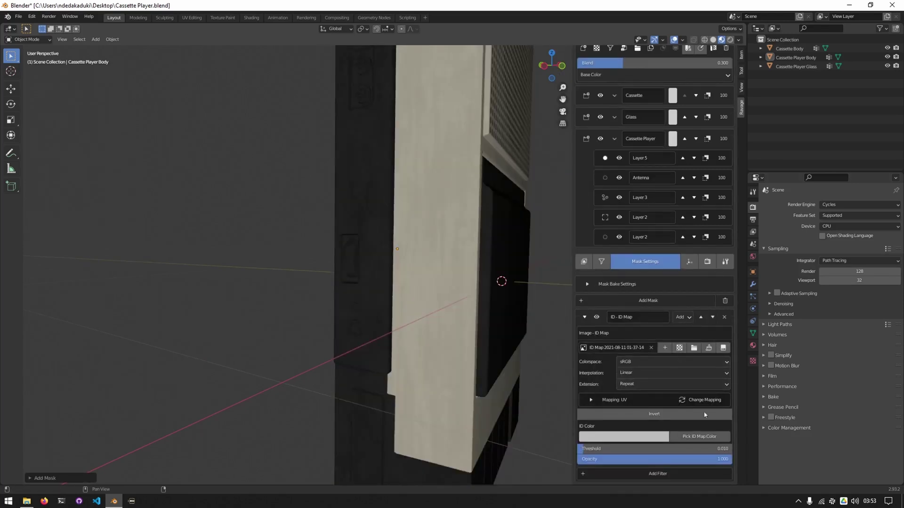
{"action": "left_click", "coordinate": [710, 436]}
{"action": "left_click", "coordinate": [363, 324]}
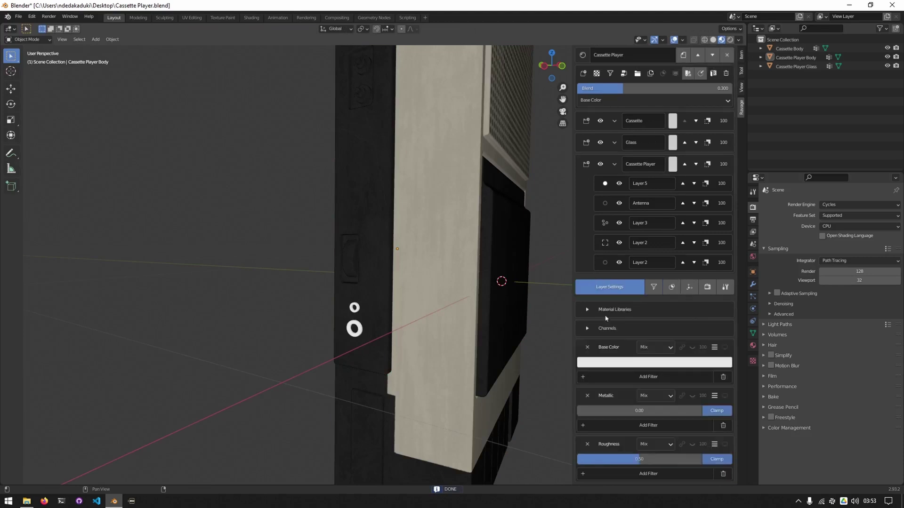
Step: Give Layer 5 a pink Base Color and set its Metallic to 1 and Roughness to 0.3
{"action": "left_click", "coordinate": [614, 363]}
{"action": "left_click", "coordinate": [612, 277]}
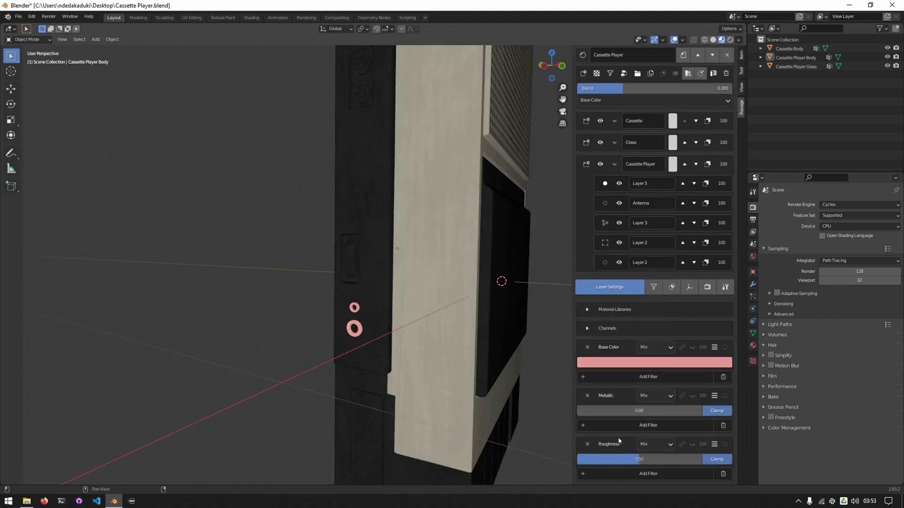
{"action": "left_click", "coordinate": [639, 410]}
{"action": "type", "text": "1"}
{"action": "key", "text": "Return"}
{"action": "left_click", "coordinate": [648, 459]}
{"action": "key", "text": "Return"}
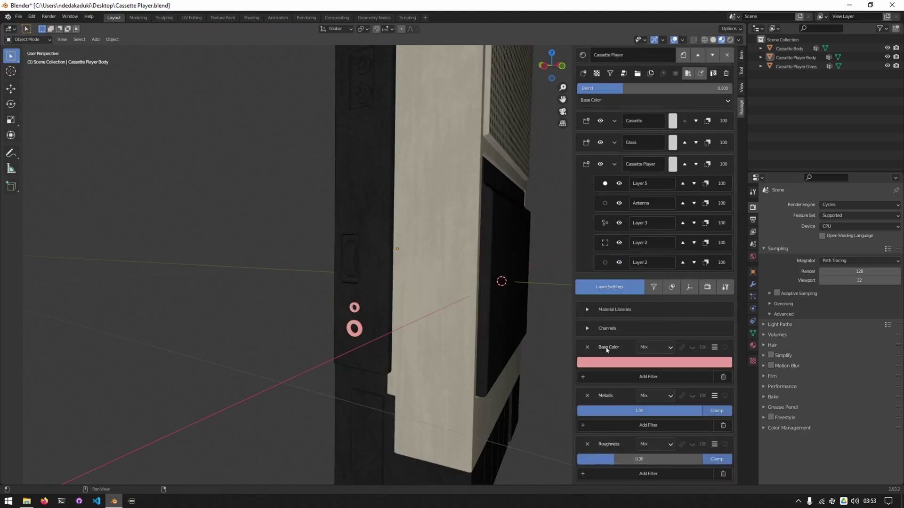
Step: Add an ID Map mask to the Antenna layer and pick the ID color of the two small knobs on the side
{"action": "left_click", "coordinate": [605, 205]}
{"action": "middle_click_drag", "start_coordinate": [363, 181], "coordinate": [363, 238], "text": "shift"}
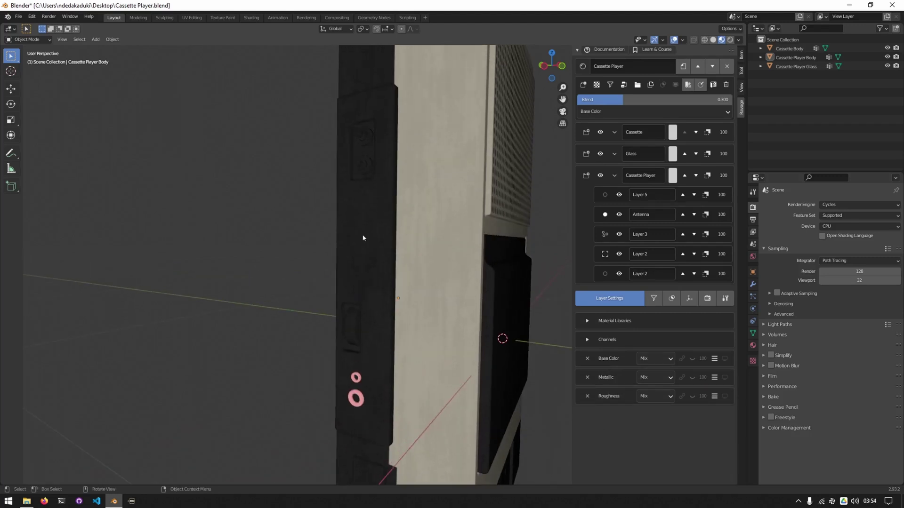
{"action": "scroll", "coordinate": [349, 167], "scroll_direction": "up", "scroll_amount": 4}
{"action": "left_click", "coordinate": [671, 298]}
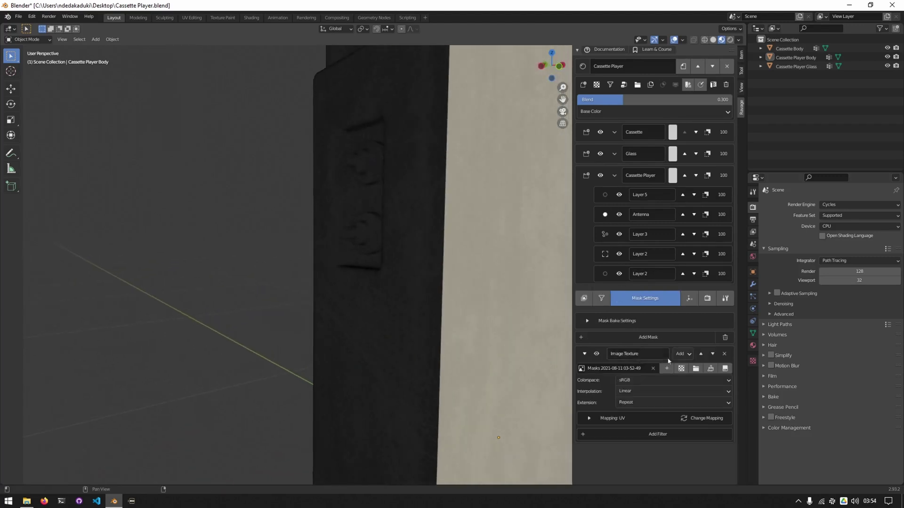
{"action": "left_click", "coordinate": [654, 308]}
{"action": "left_click", "coordinate": [654, 309]}
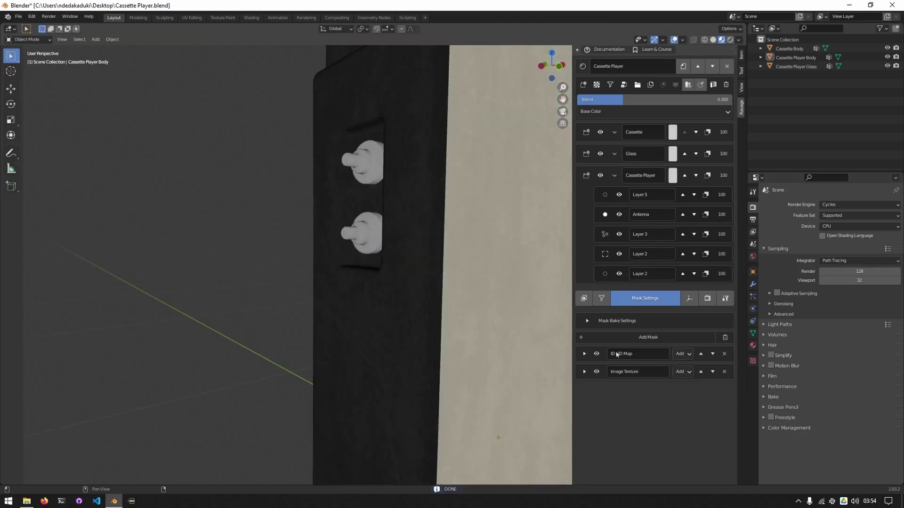
Step: Select all objects and bake the Antenna layer's masks to an image named Metal
{"action": "left_click", "coordinate": [587, 320]}
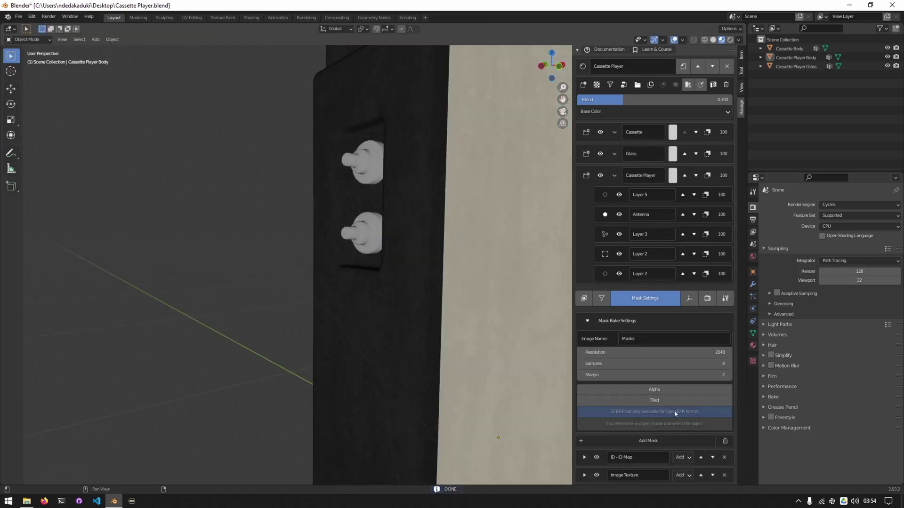
{"action": "key", "text": "a"}
{"action": "left_click", "coordinate": [632, 337]}
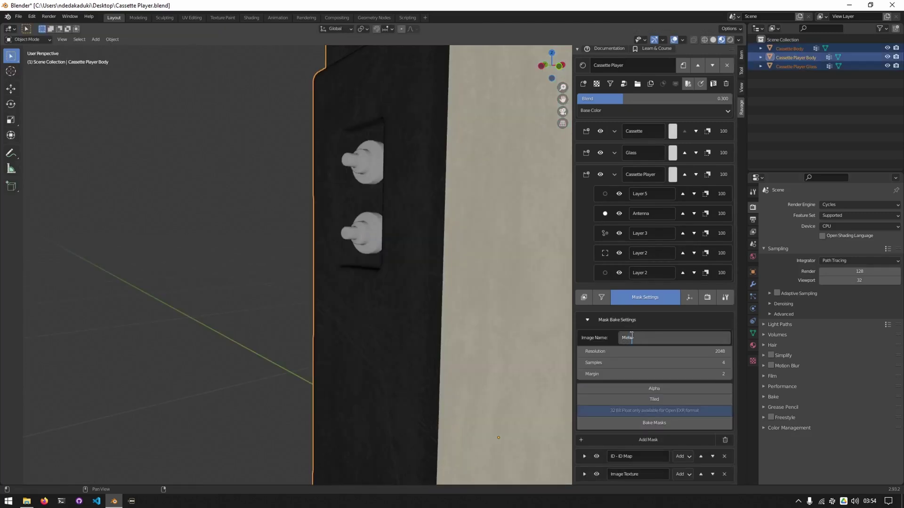
{"action": "type", "text": "Meta"}
{"action": "key", "text": "Return"}
{"action": "left_click", "coordinate": [654, 423]}
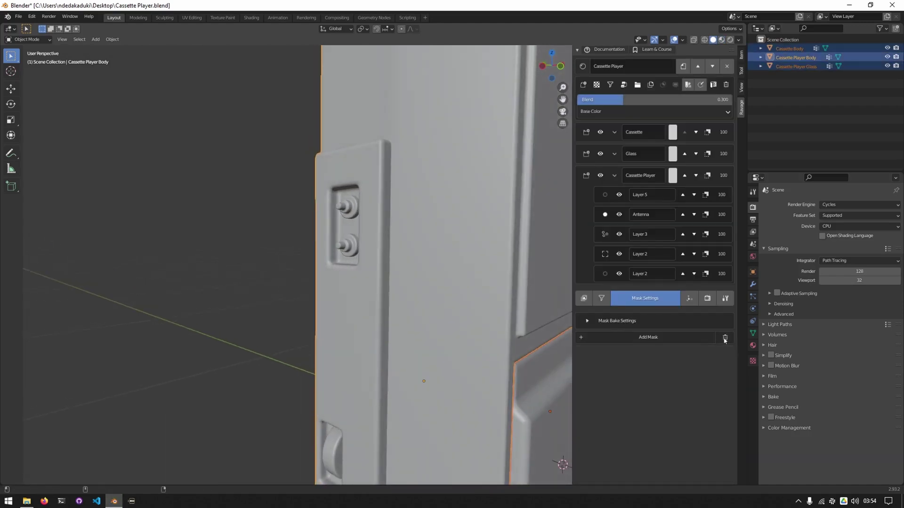
Step: Replace the Antenna layer's masks with a single Image mask that uses the baked Metal image
{"action": "left_click", "coordinate": [648, 337]}
{"action": "left_click", "coordinate": [612, 332]}
{"action": "left_click", "coordinate": [582, 368]}
{"action": "type", "text": "Metal"}
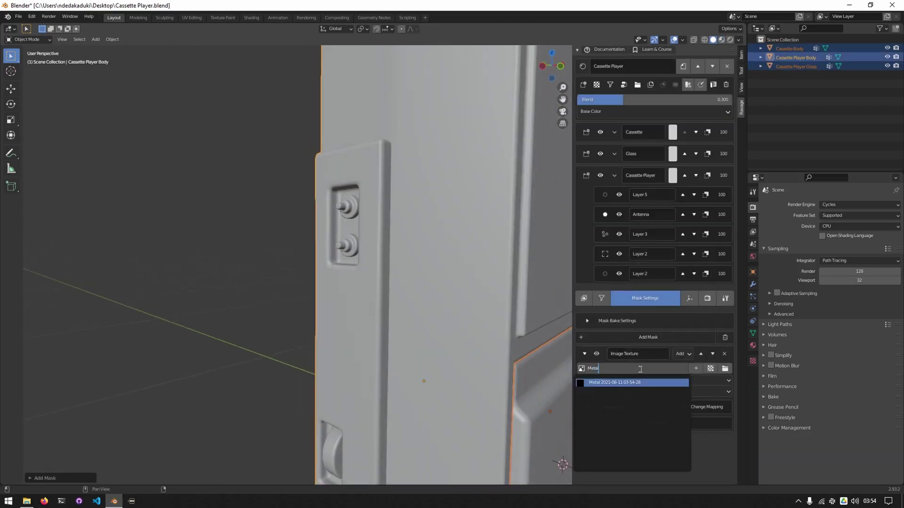
{"action": "key", "text": "Return"}
{"action": "mouse_move", "coordinate": [430, 300]}
{"action": "middle_mouse_down"}
{"action": "mouse_move", "coordinate": [400, 316]}
{"action": "mouse_move", "coordinate": [357, 268]}
{"action": "middle_mouse_up"}
Step: Add a dark layer with roughness 0.65 above Jacks and mask it to the side volume wheel by its ID Map color
{"action": "left_click", "coordinate": [340, 348]}
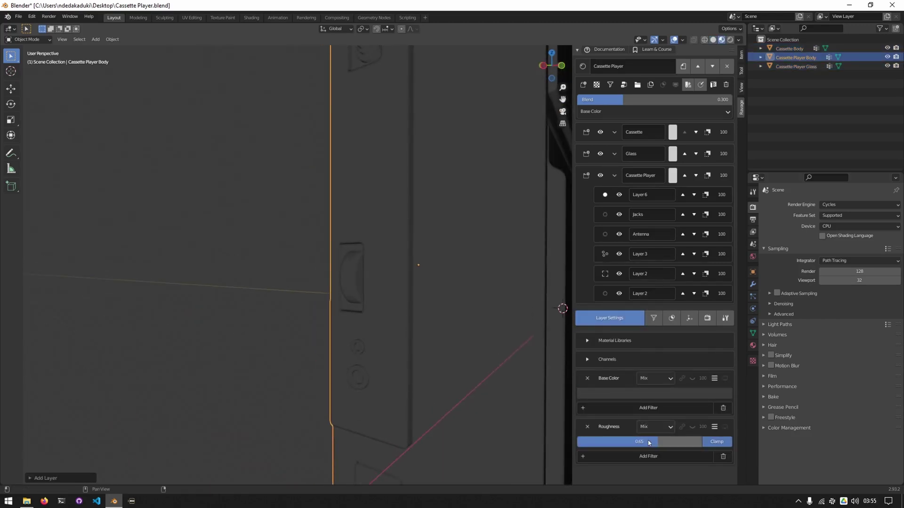
{"action": "left_click", "coordinate": [672, 318]}
{"action": "left_click", "coordinate": [649, 357]}
{"action": "left_click", "coordinate": [594, 325]}
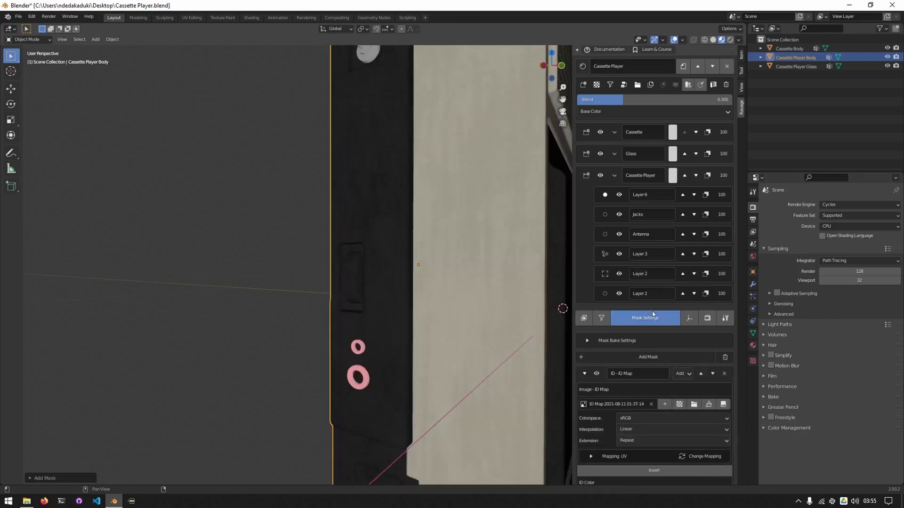
{"action": "scroll", "coordinate": [655, 376], "scroll_direction": "down", "scroll_amount": 3}
{"action": "left_click", "coordinate": [699, 436]}
{"action": "left_click", "coordinate": [353, 268]}
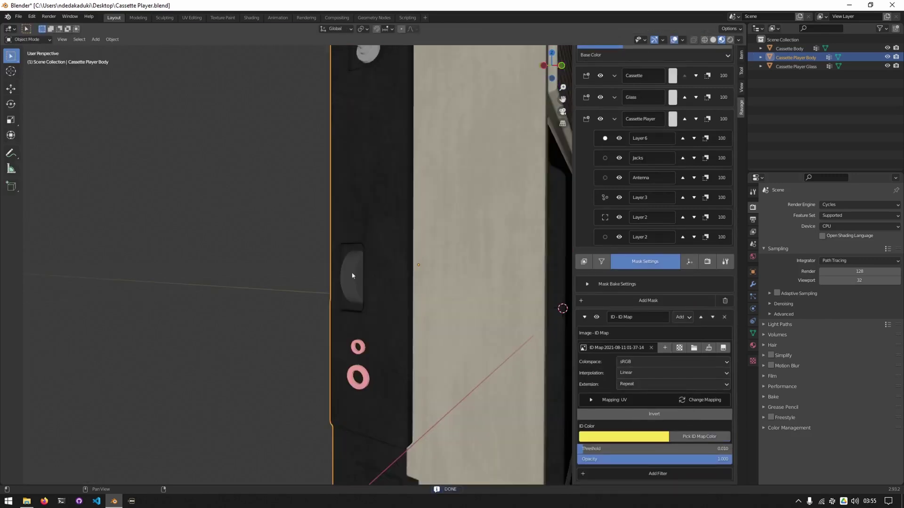
Step: Switch the preview from Base Color to the full BSDF material and inspect the shaded model
{"action": "middle_click_drag", "start_coordinate": [353, 268], "coordinate": [405, 287]}
{"action": "scroll", "coordinate": [599, 112], "scroll_direction": "up", "scroll_amount": 3}
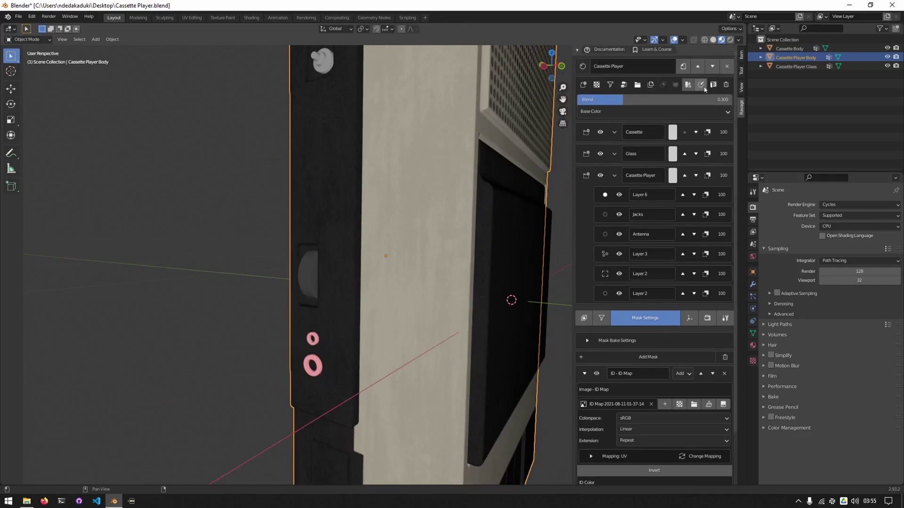
{"action": "scroll", "coordinate": [599, 112], "scroll_direction": "up", "scroll_amount": 1, "text": "ctrl"}
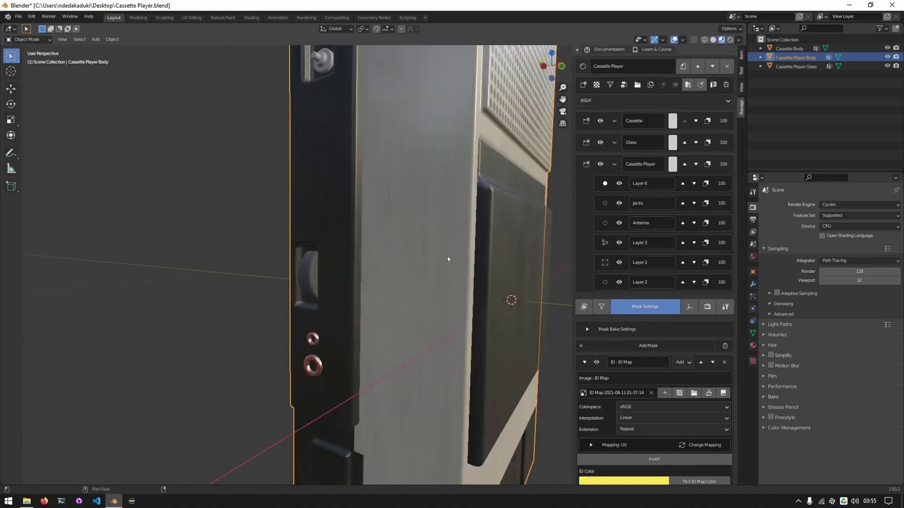
{"action": "scroll", "coordinate": [448, 258], "scroll_direction": "down", "scroll_amount": 5}
{"action": "middle_click_drag", "start_coordinate": [448, 258], "coordinate": [365, 262]}
{"action": "scroll", "coordinate": [252, 251], "scroll_direction": "up", "scroll_amount": 2}
{"action": "middle_click_drag", "start_coordinate": [253, 251], "coordinate": [605, 207]}
{"action": "scroll", "coordinate": [283, 263], "scroll_direction": "up", "scroll_amount": 3}
Step: Set the saturation of the Jacks layer's Base Color to 0.3
{"action": "left_click", "coordinate": [605, 203]}
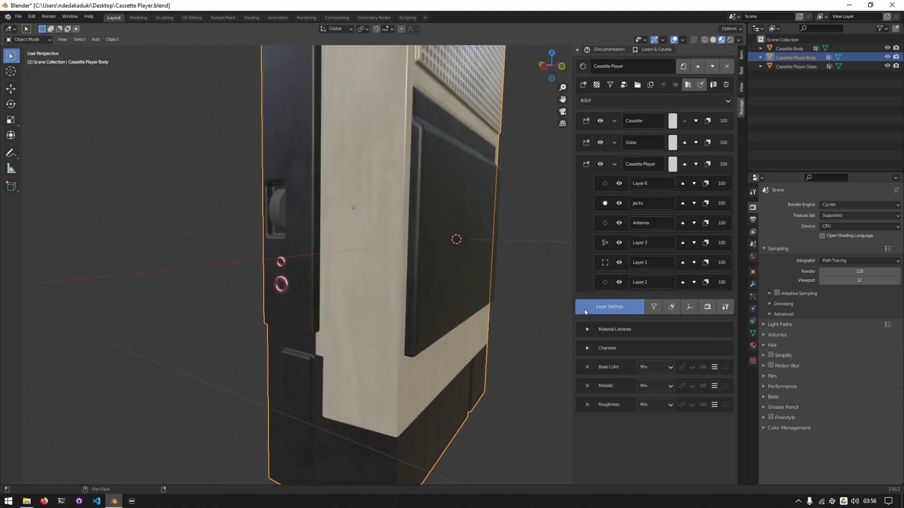
{"action": "left_click", "coordinate": [618, 383]}
{"action": "left_click", "coordinate": [618, 349]}
{"action": "type", "text": "0.3"}
{"action": "key", "text": "Return"}
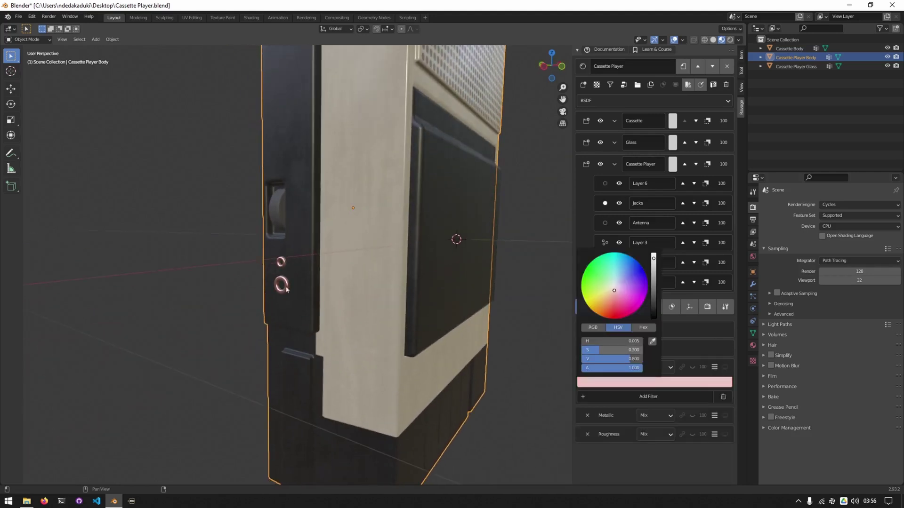
{"action": "middle_click_drag", "start_coordinate": [330, 212], "coordinate": [312, 208]}
Step: Rename Layer 6 as Volume
{"action": "double_click", "coordinate": [651, 183]}
{"action": "type", "text": "Volume"}
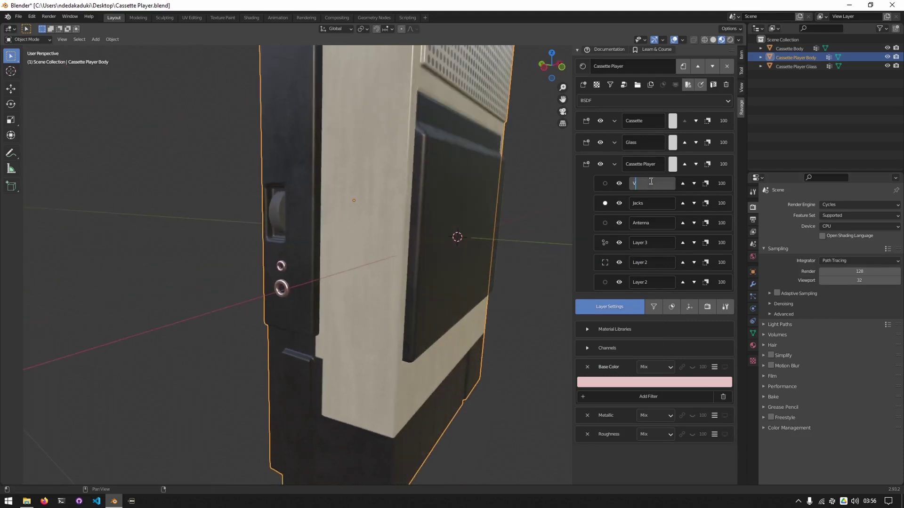
{"action": "key", "text": "Return"}
Step: Darken the Base Color of the Volume layer by lowering its HSV value
{"action": "left_click", "coordinate": [605, 183]}
{"action": "left_click", "coordinate": [620, 383]}
{"action": "left_click", "coordinate": [627, 359]}
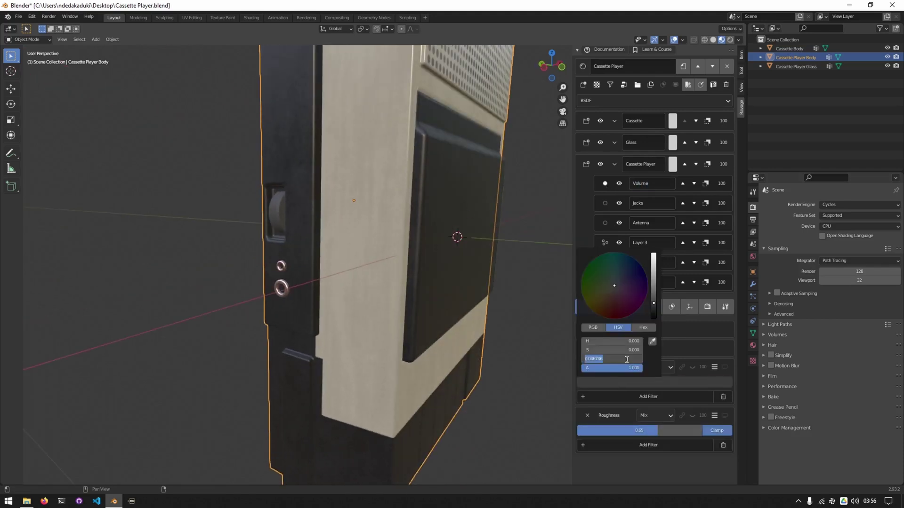
{"action": "type", "text": "0"}
{"action": "key", "text": "Return"}
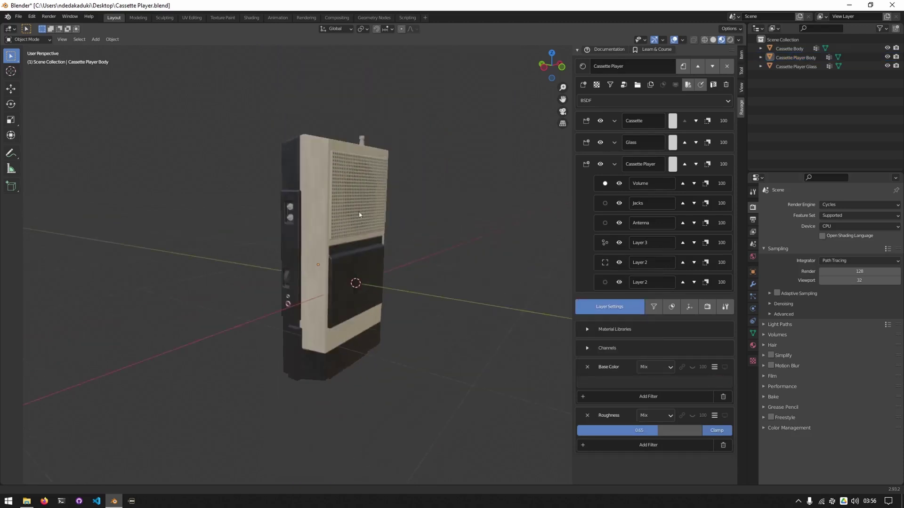
Step: Set the Antenna layer's Metallic to 1.00 and its Roughness to 0.3
{"action": "scroll", "coordinate": [332, 221], "scroll_direction": "down", "scroll_amount": 6}
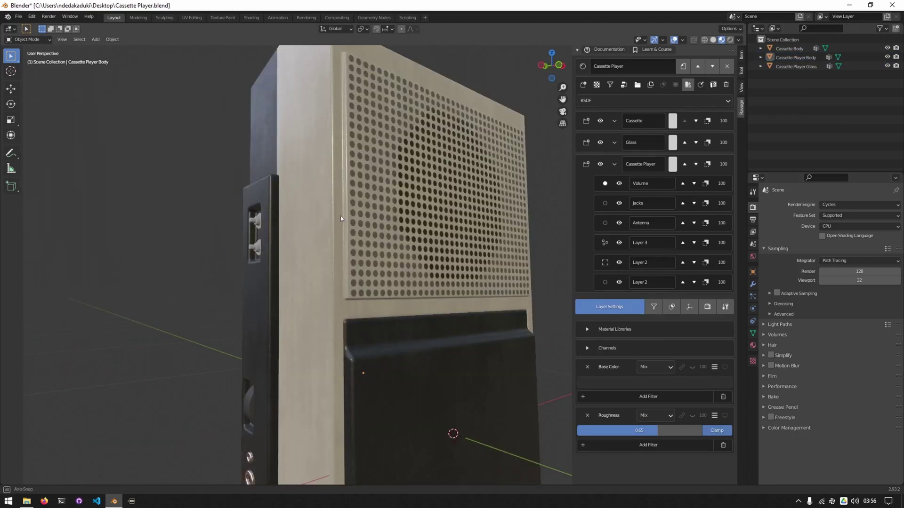
{"action": "middle_click_drag", "start_coordinate": [341, 215], "coordinate": [283, 255]}
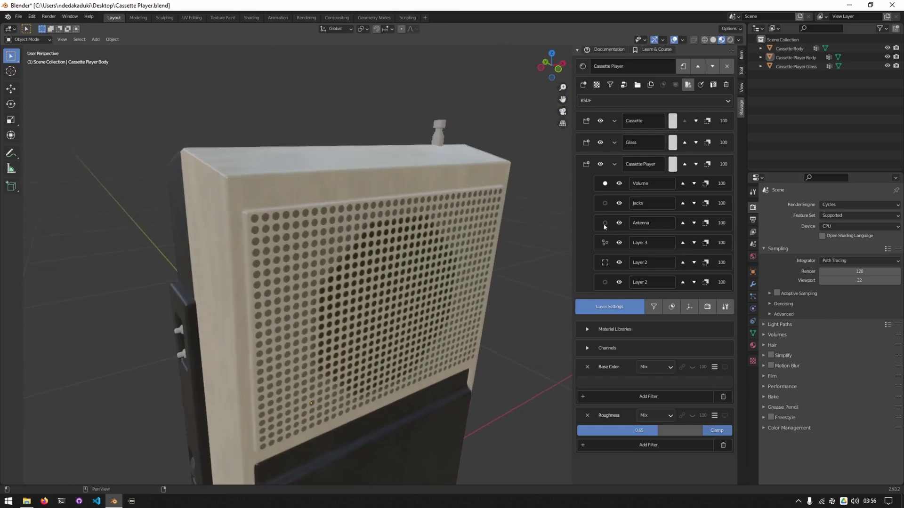
{"action": "left_click", "coordinate": [604, 223]}
{"action": "left_click", "coordinate": [606, 386]}
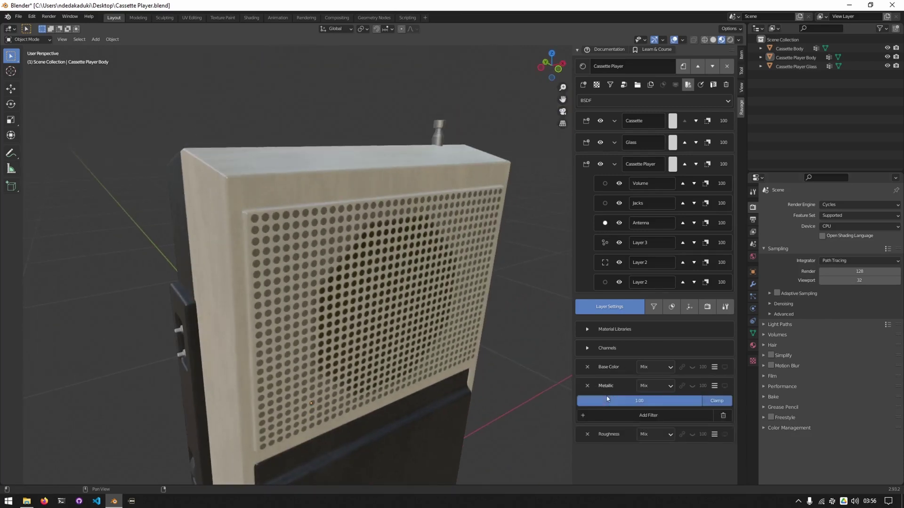
{"action": "left_click", "coordinate": [600, 435]}
{"action": "left_click", "coordinate": [616, 448]}
{"action": "type", "text": ".3"}
{"action": "key", "text": "Return"}
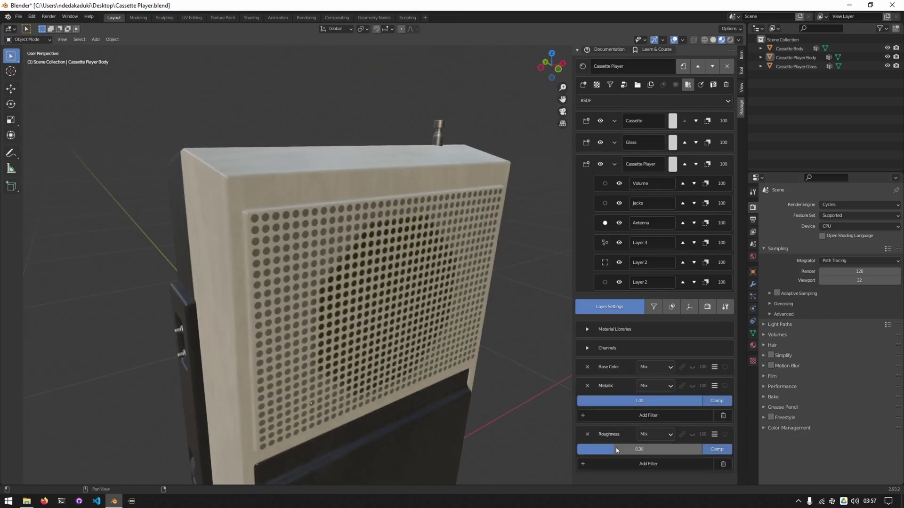
Step: Set the HSV value of the Antenna layer's Base Color to 0.8 and check the metal parts on the model
{"action": "left_click", "coordinate": [607, 367]}
{"action": "left_click", "coordinate": [651, 383]}
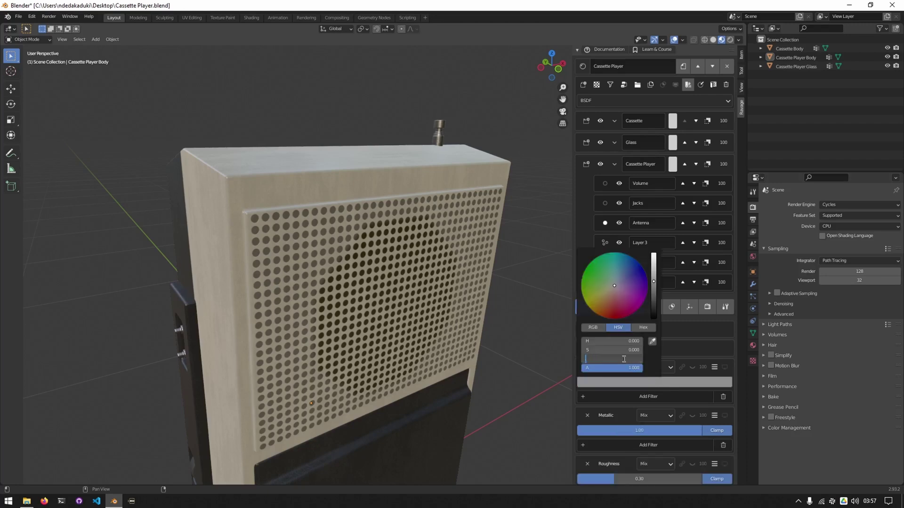
{"action": "type", "text": ".8"}
{"action": "key", "text": "Return"}
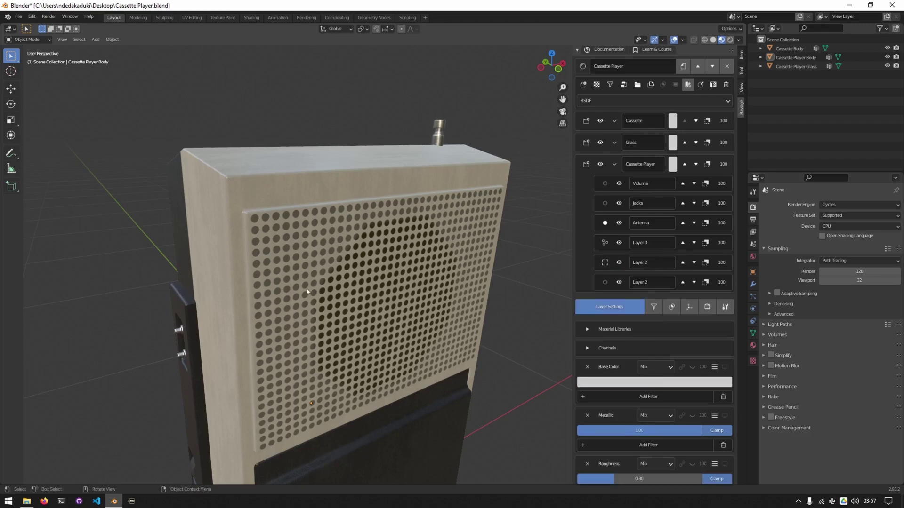
{"action": "middle_click_drag", "start_coordinate": [307, 291], "coordinate": [360, 301]}
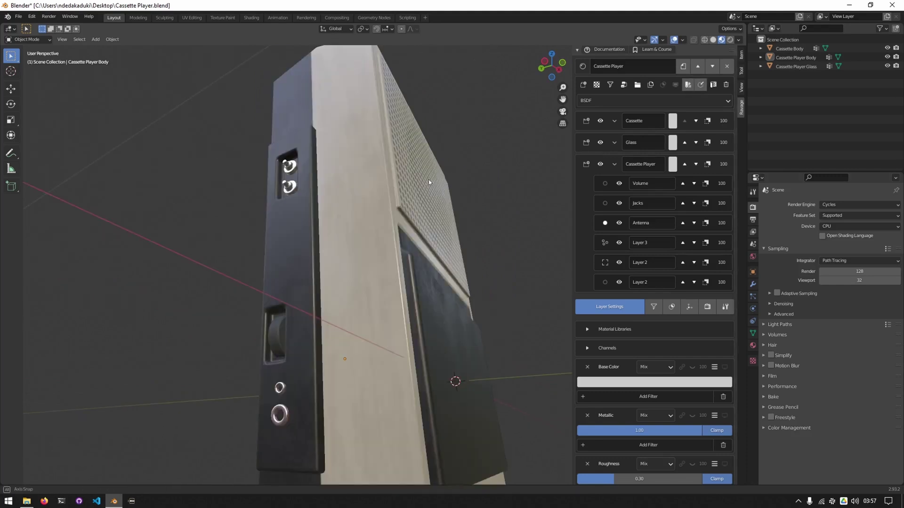
{"action": "middle_click_drag", "start_coordinate": [429, 179], "coordinate": [331, 252]}
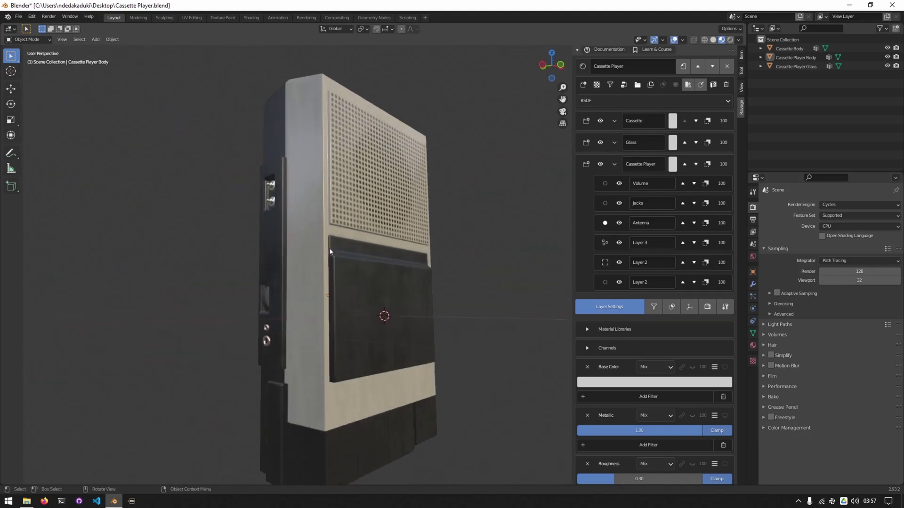